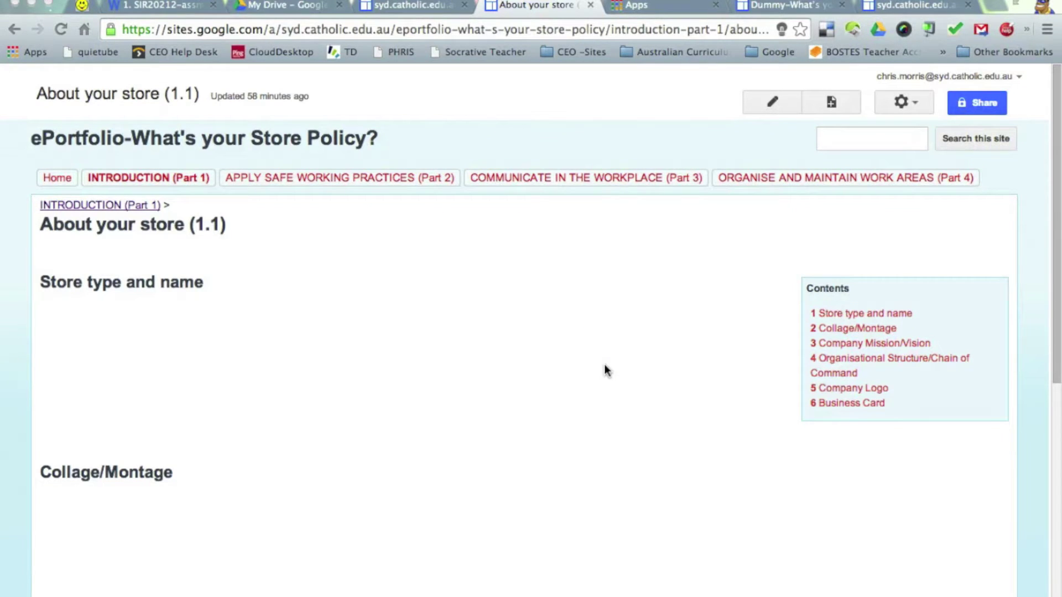
# - Review the About your store page down to Company Logo, then switch to the SIR20212 assessment document
pyautogui.scroll(-5, 522, 433)
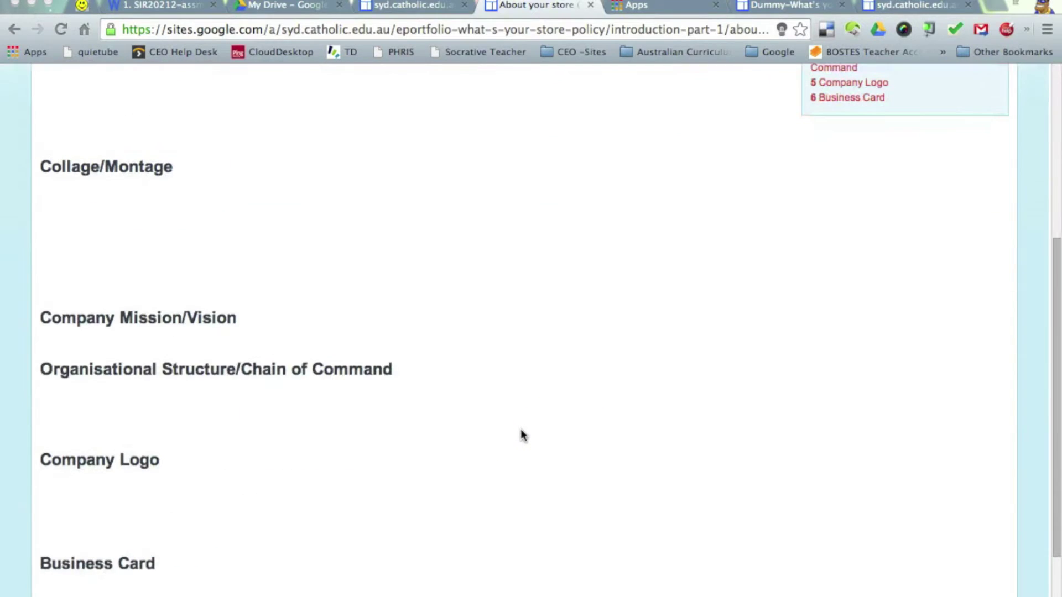
pyautogui.click(504, 438)
pyautogui.scroll(5, 504, 436)
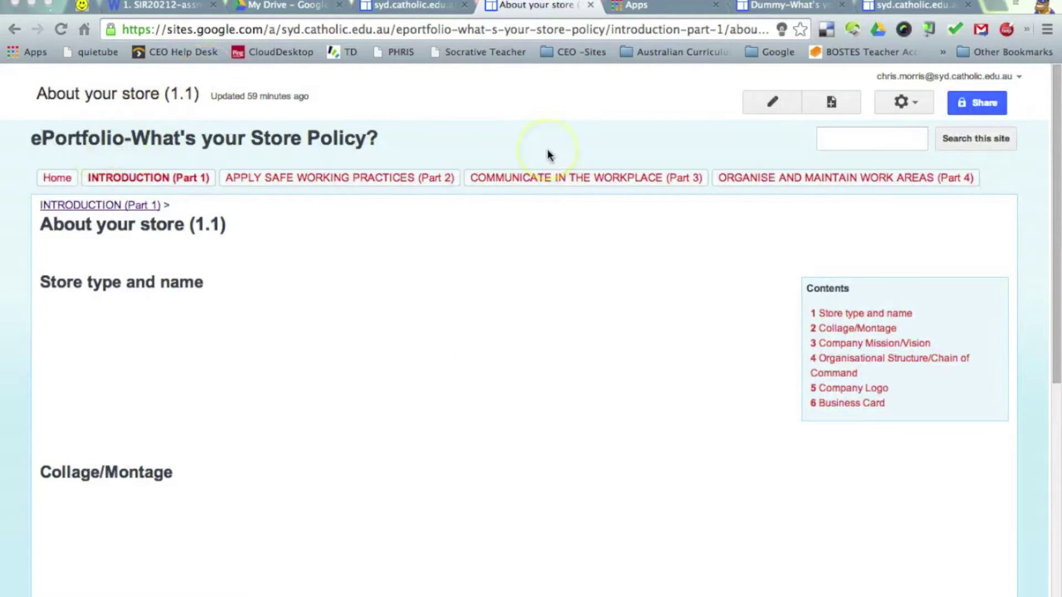
pyautogui.scroll(-7, 522, 325)
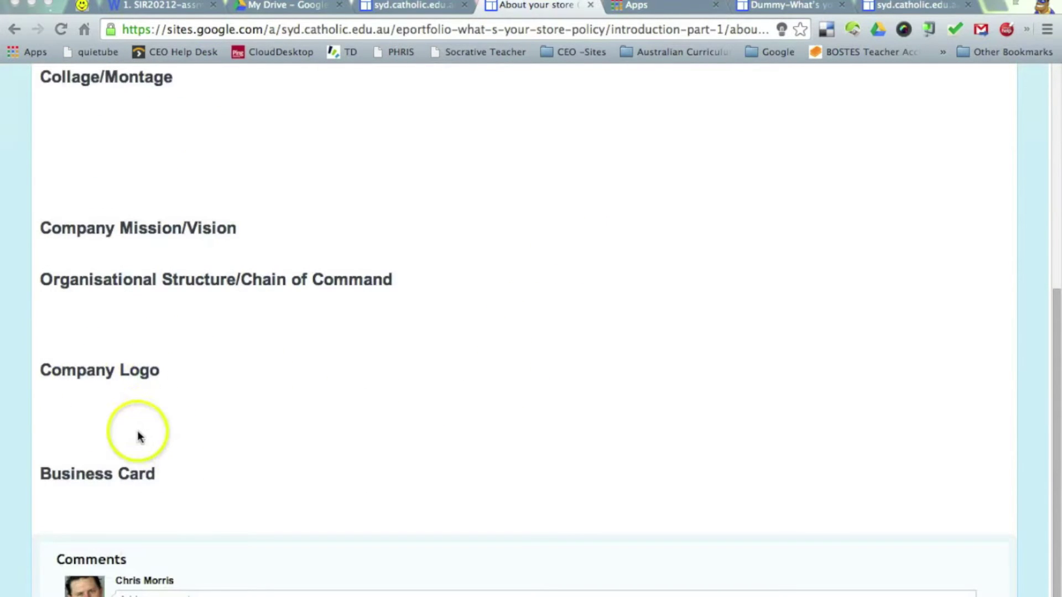
pyautogui.click(142, 7)
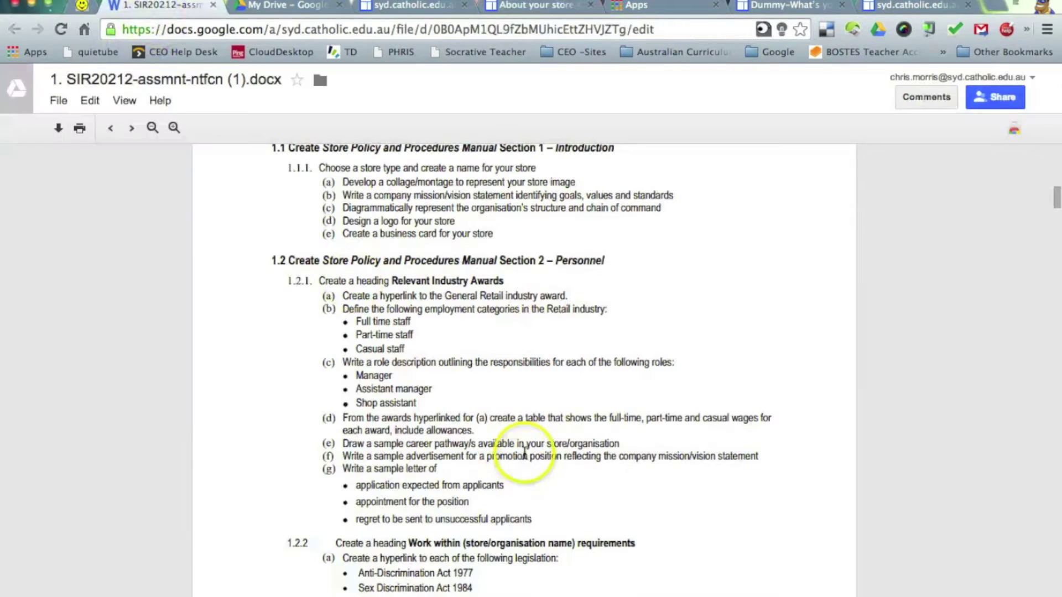
# - Highlight task (d) 'Design a logo for your store' and return to the About your store page
pyautogui.scroll(1, 520, 437)
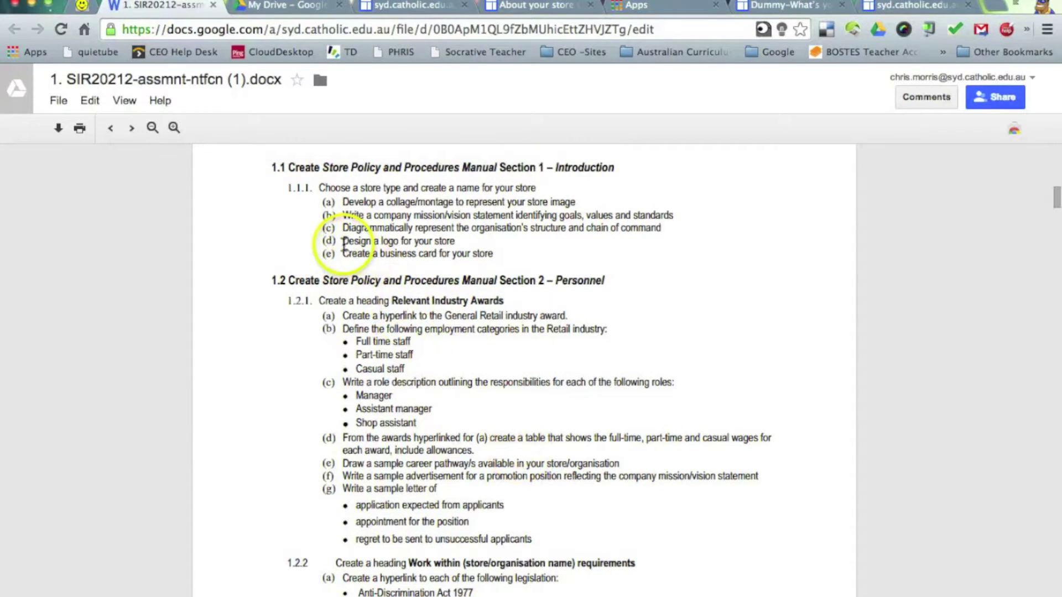
pyautogui.moveTo(343, 242); pyautogui.dragTo(467, 246)
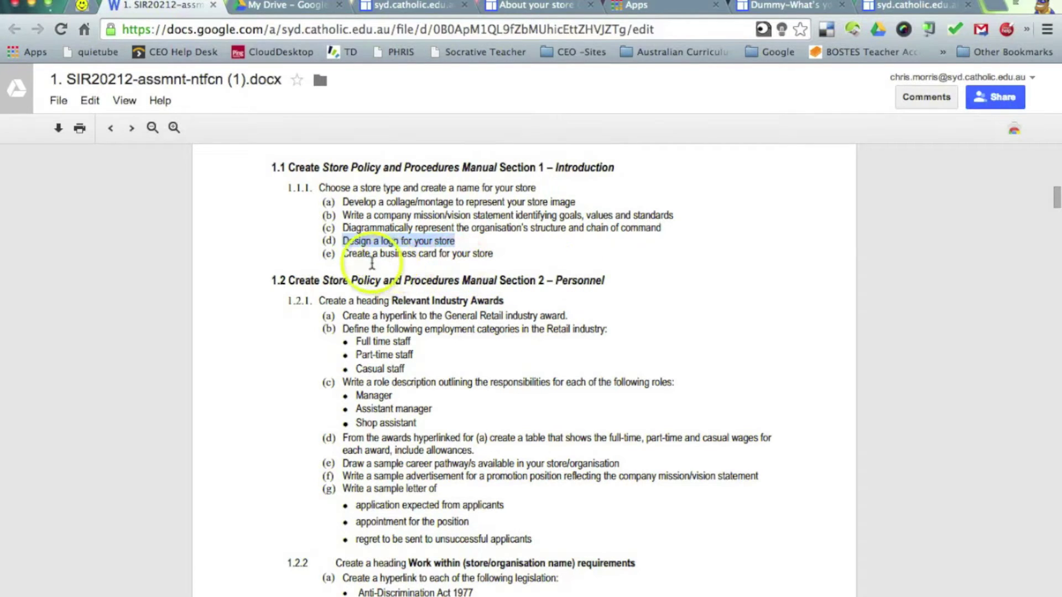
pyautogui.click(420, 6)
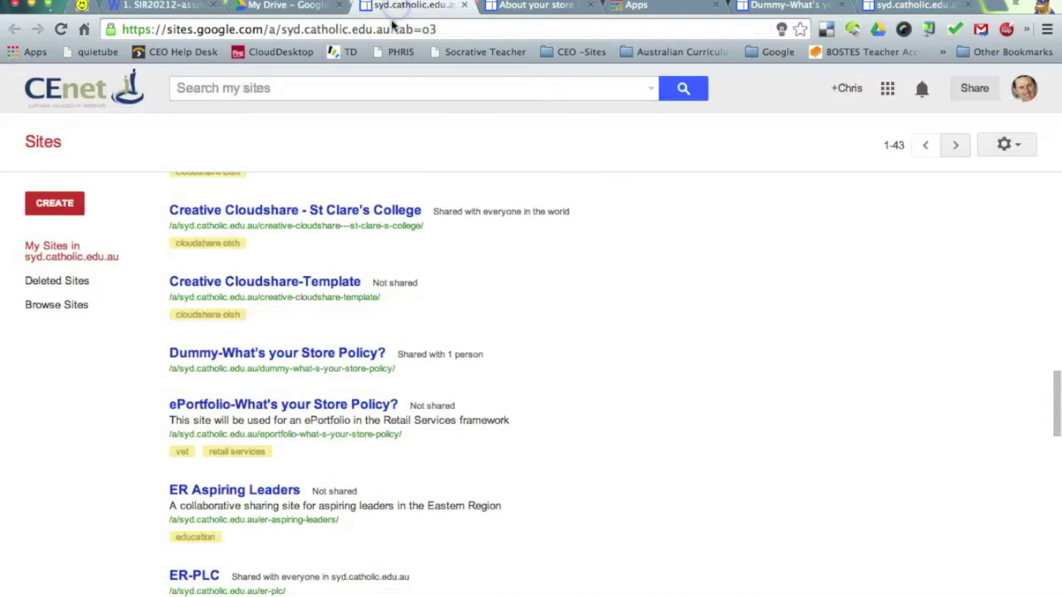
pyautogui.click(500, 5)
pyautogui.scroll(7, 287, 253)
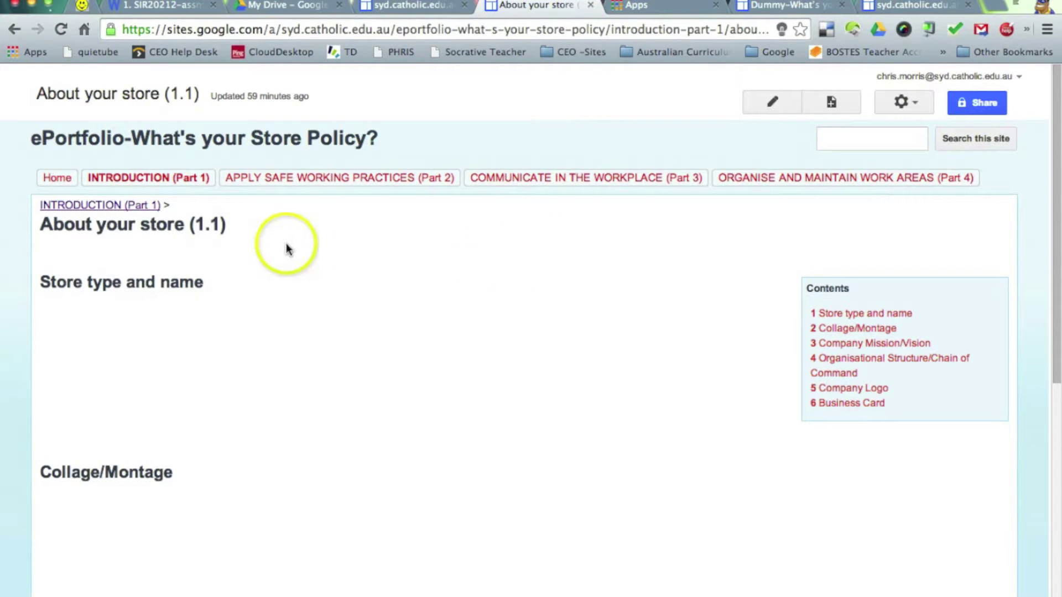
# - Search the Chrome Web Store for 'sumo', confirm Sumo Paint is already added, and return to Apps
pyautogui.click(992, 11)
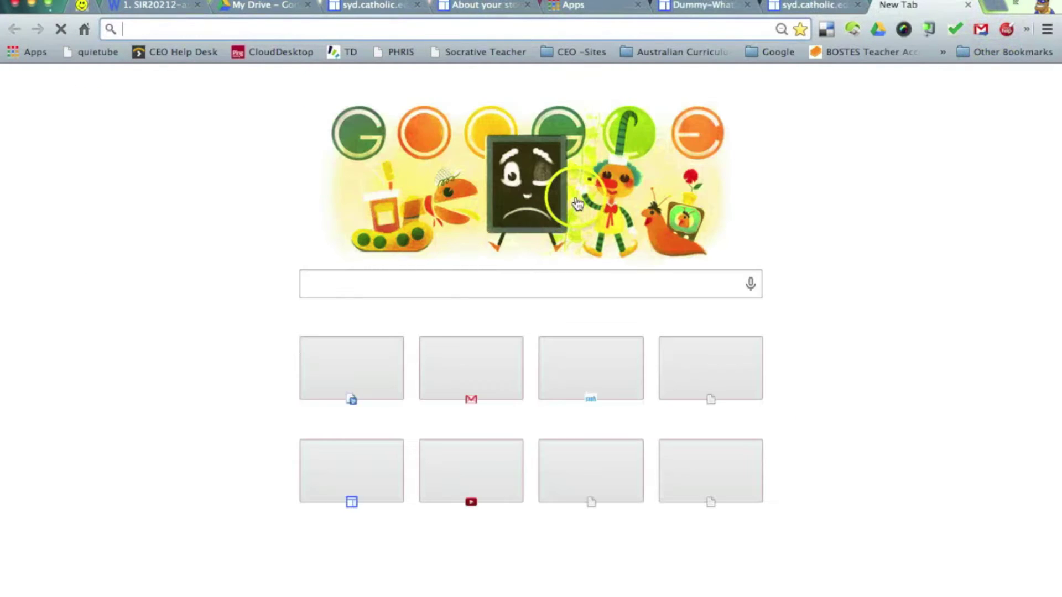
pyautogui.click(28, 54)
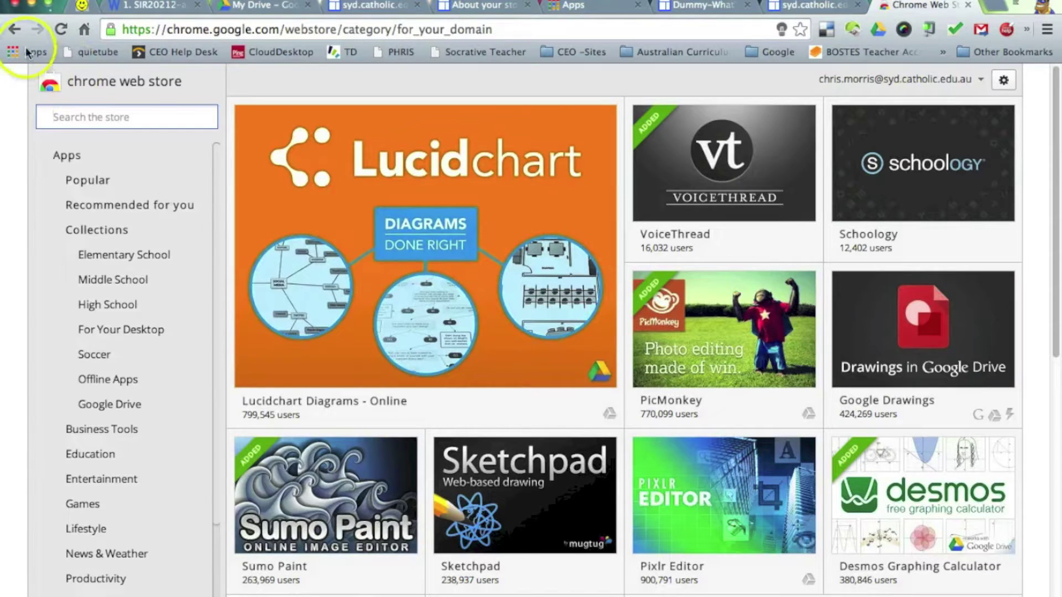
pyautogui.write('sumo')
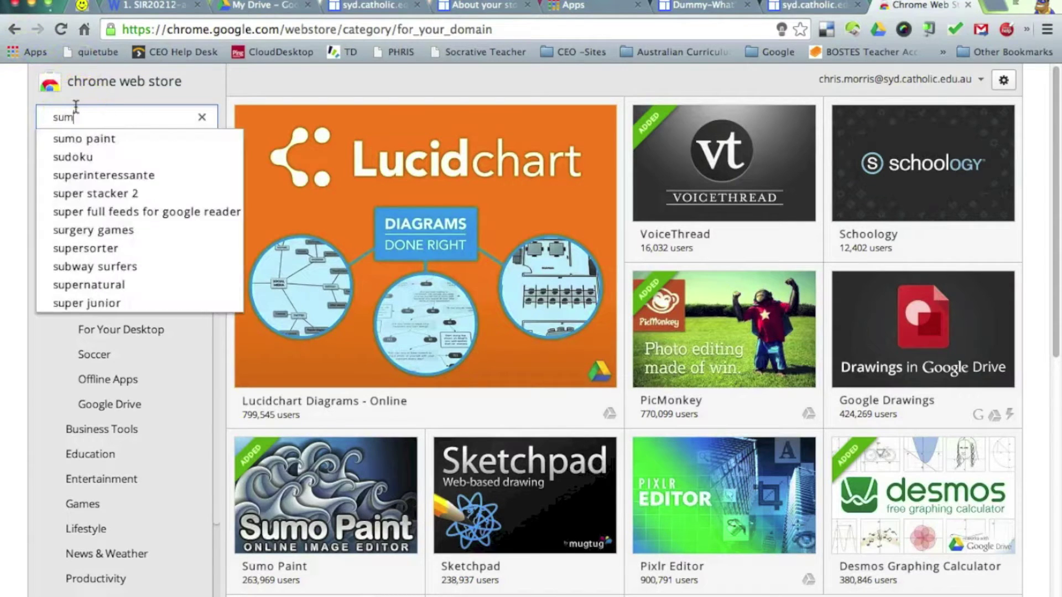
pyautogui.click(85, 144)
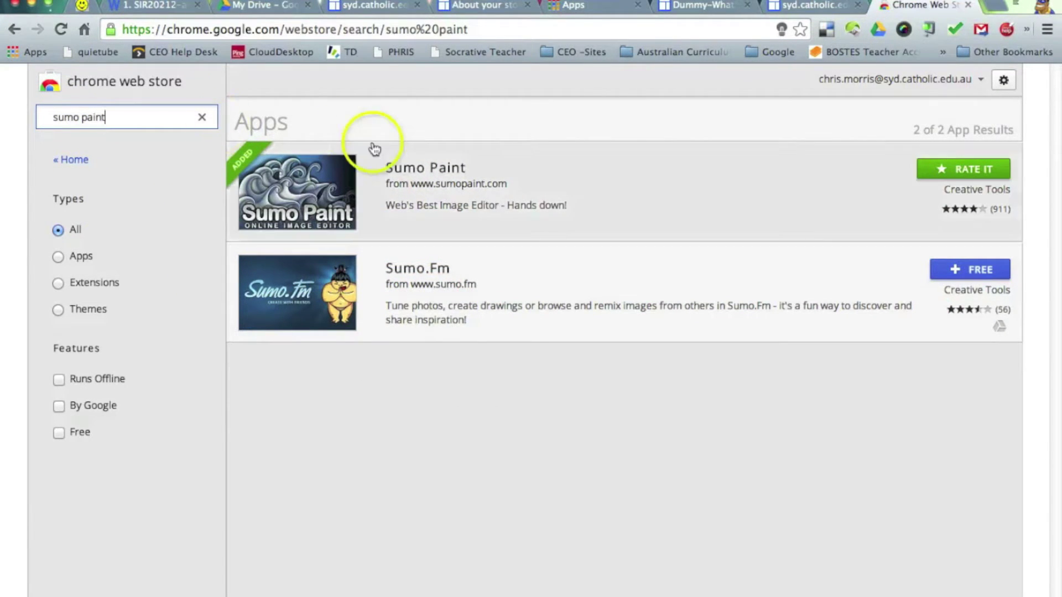
pyautogui.click(948, 169)
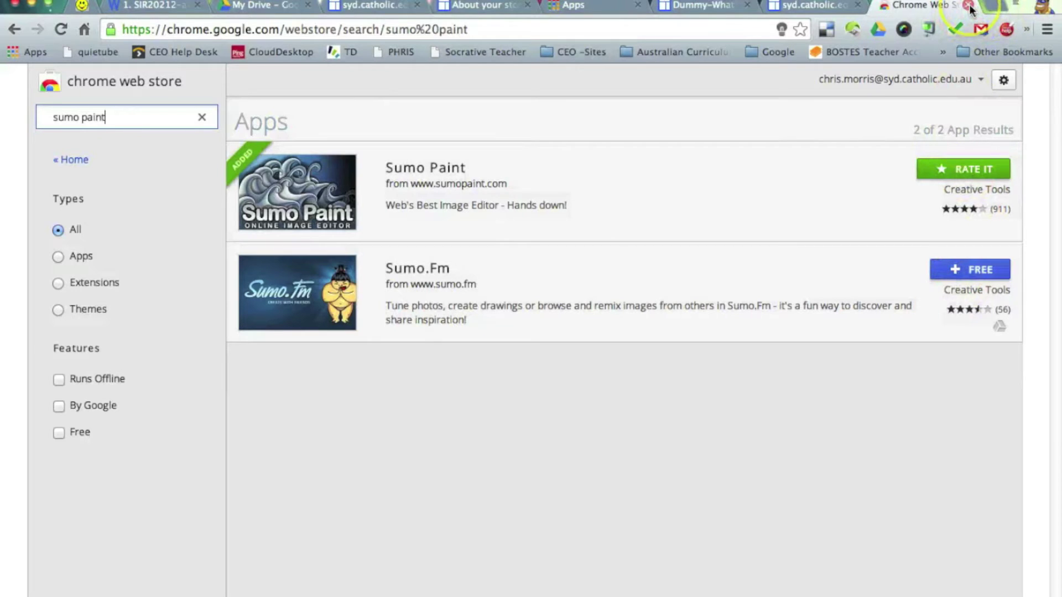
pyautogui.click(71, 159)
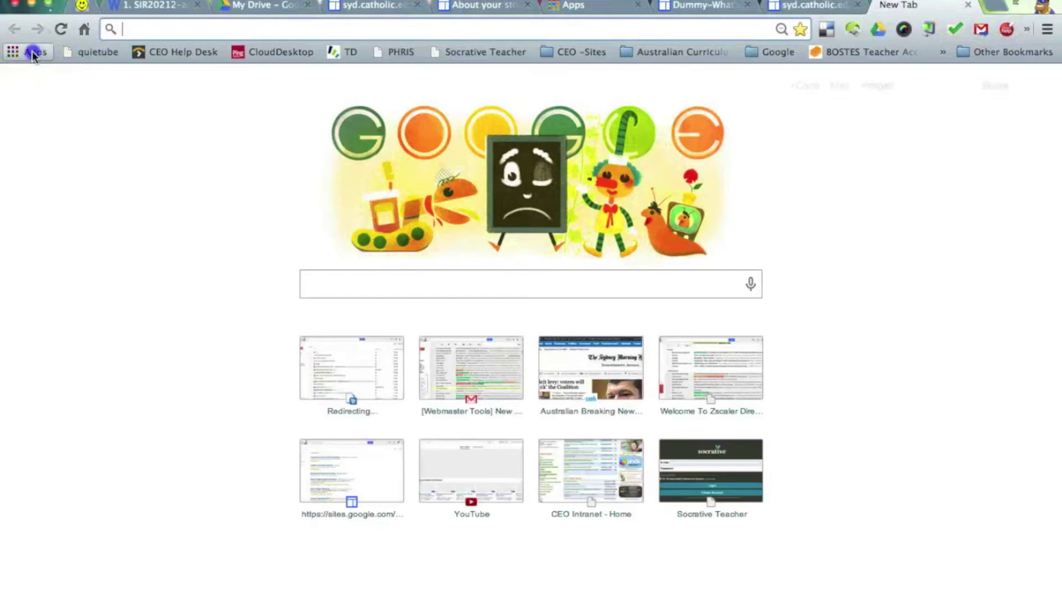
pyautogui.click(30, 50)
# - Launch Sumo Paint from the later page of the Chrome app launcher
pyautogui.click(659, 593)
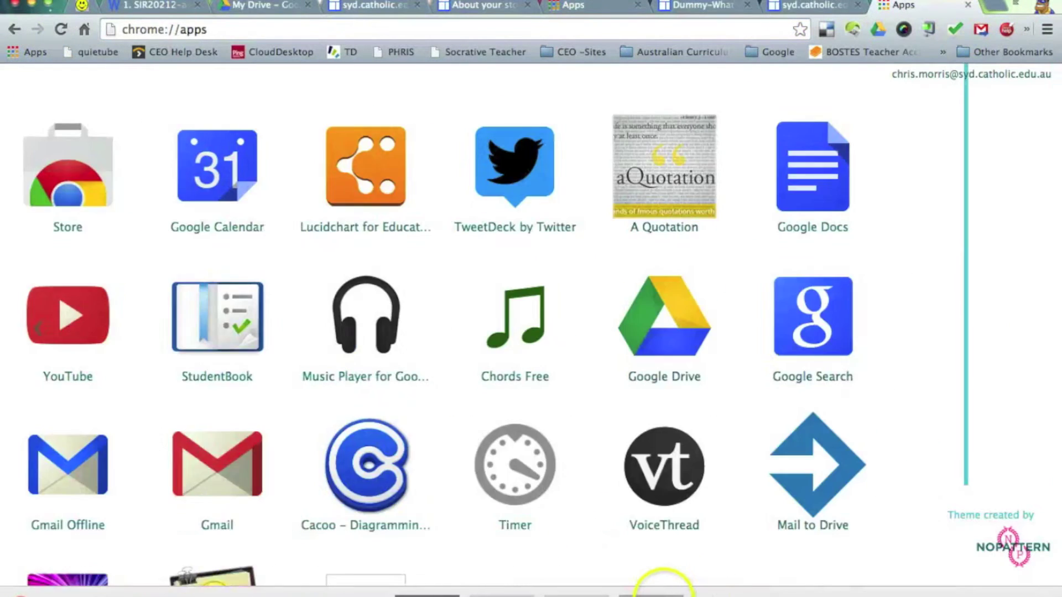
pyautogui.click(766, 191)
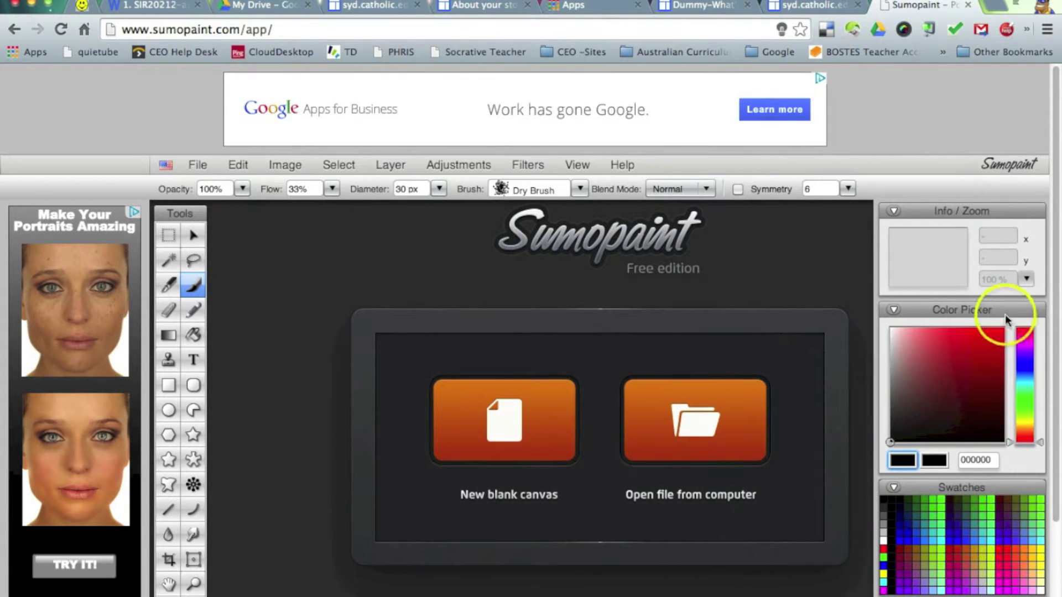
# - Look over the Sumo Paint interface and open the File menu
pyautogui.scroll(-5, 1030, 309)
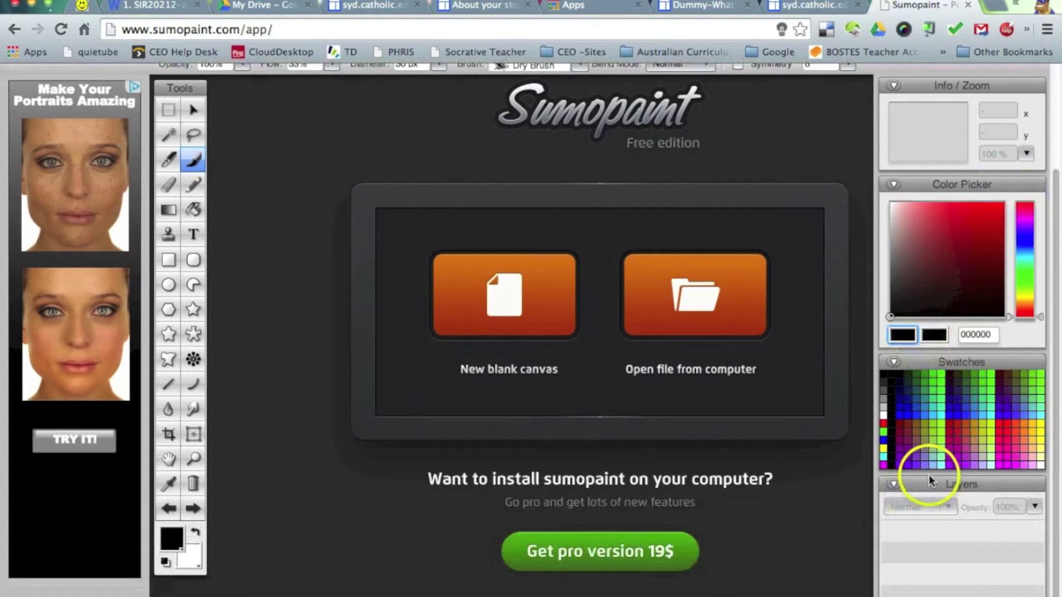
pyautogui.scroll(5, 512, 233)
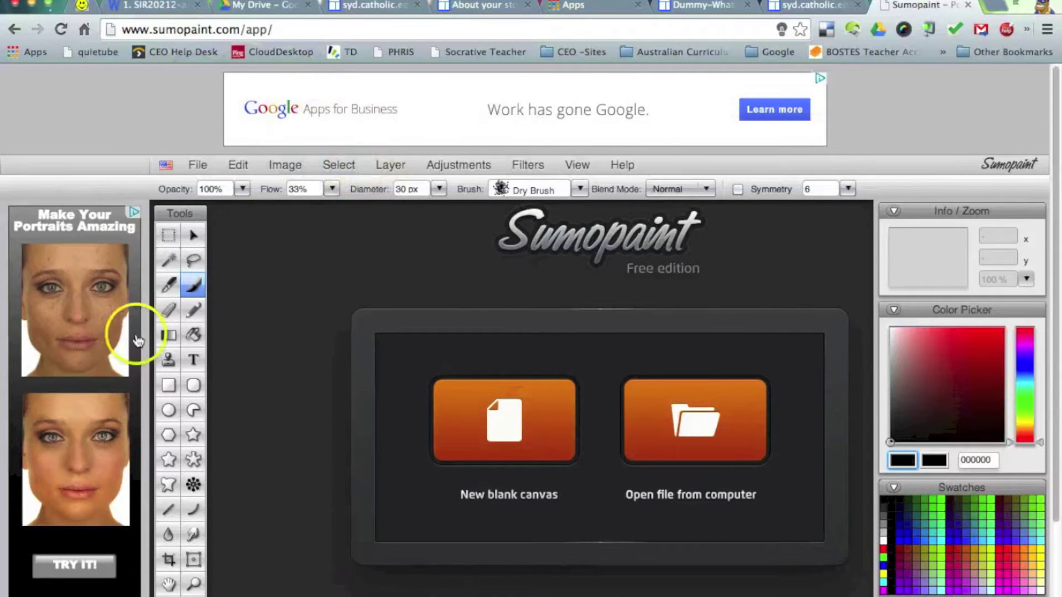
pyautogui.scroll(-1, 266, 255)
pyautogui.scroll(-4, 266, 255)
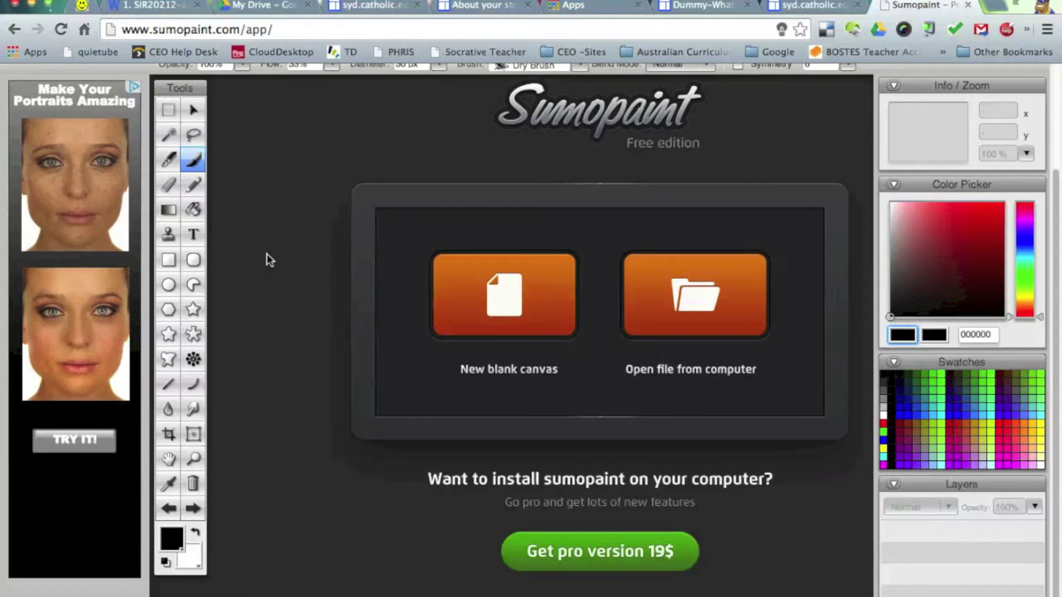
pyautogui.scroll(5, 266, 255)
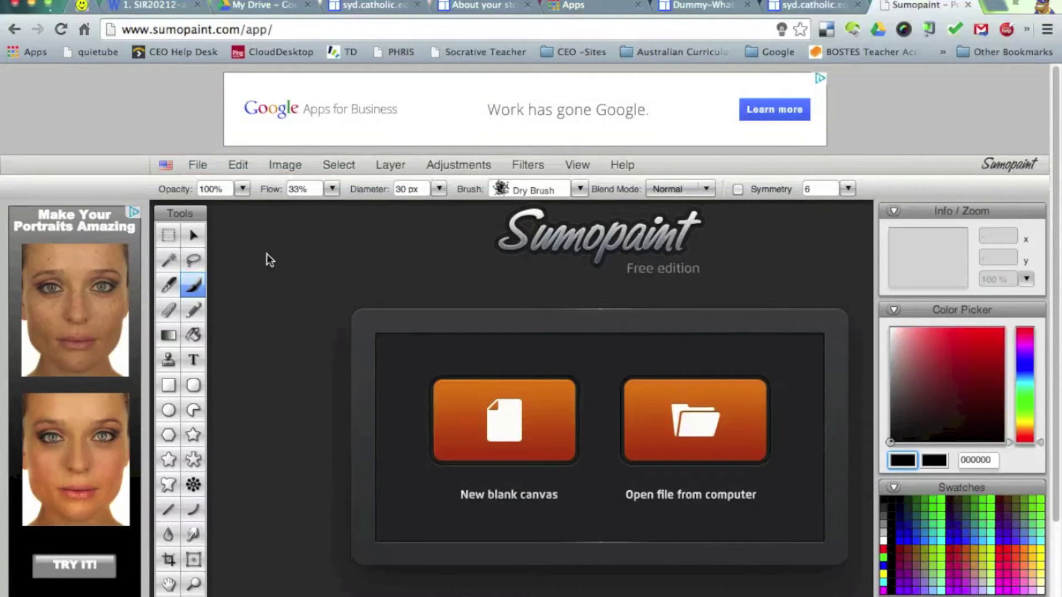
pyautogui.scroll(-1, 267, 259)
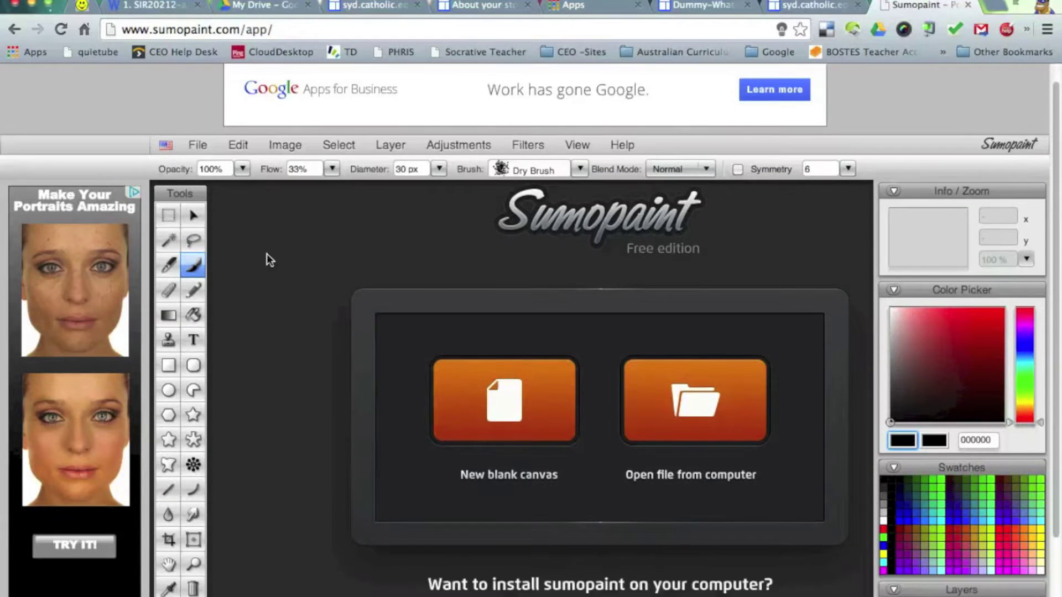
pyautogui.scroll(-1, 266, 259)
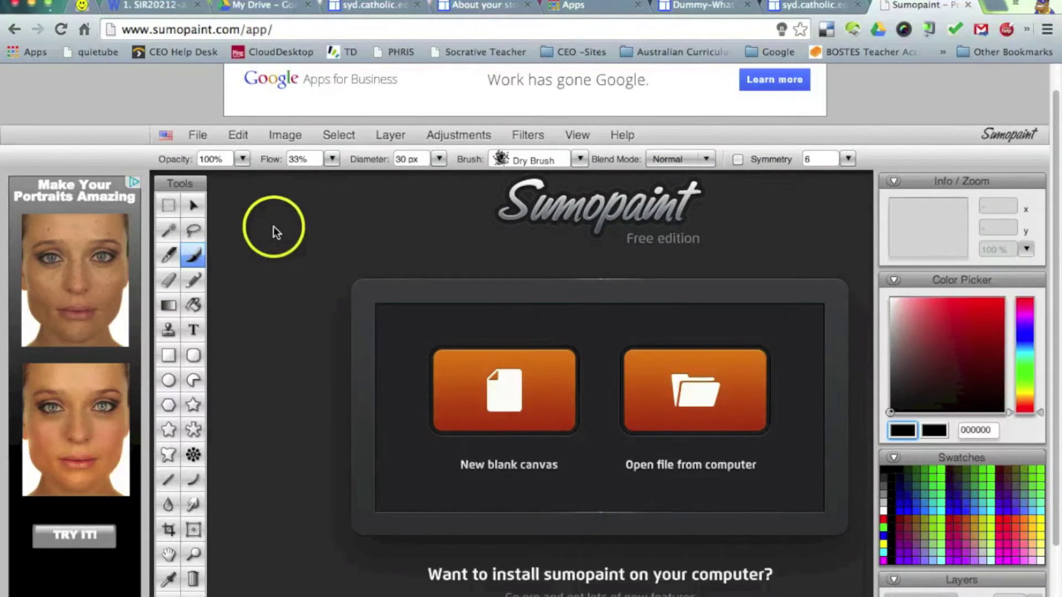
pyautogui.click(201, 137)
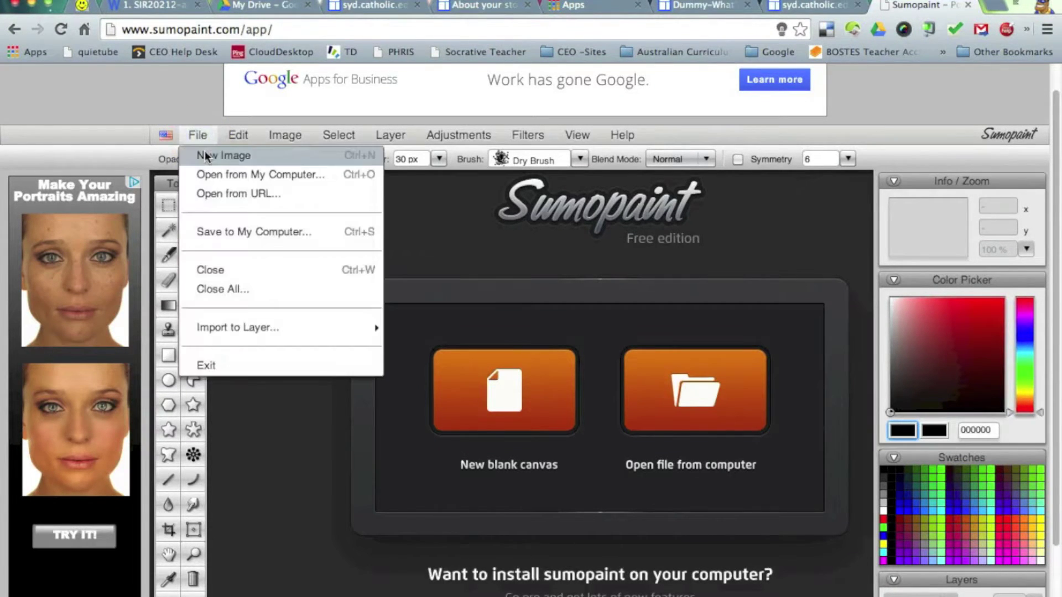
# - Start a new image and name it 'Phoney Accessories Logo'
pyautogui.click(206, 155)
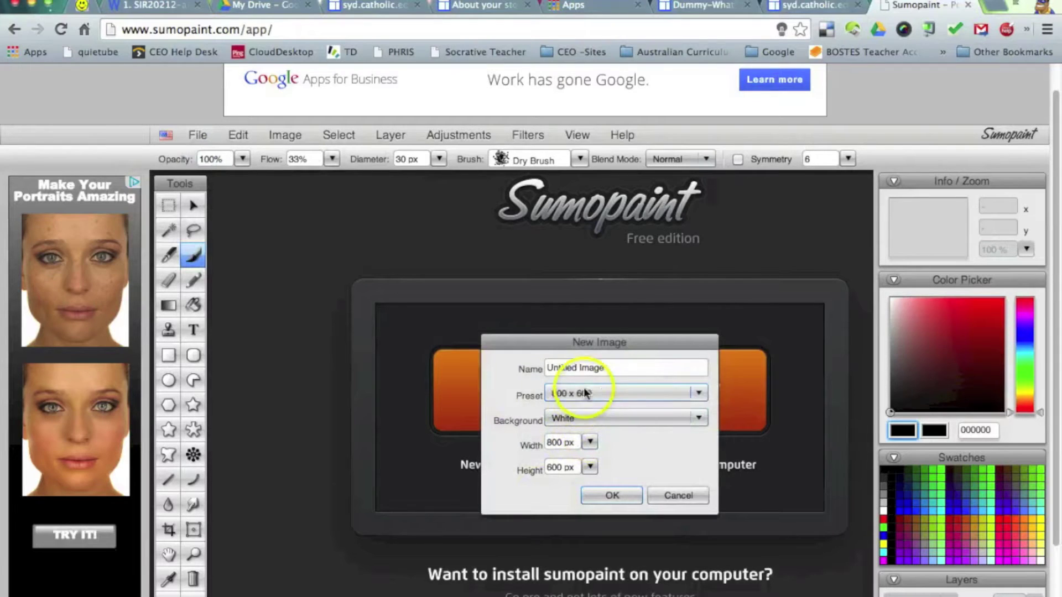
pyautogui.moveTo(608, 366); pyautogui.dragTo(450, 348)
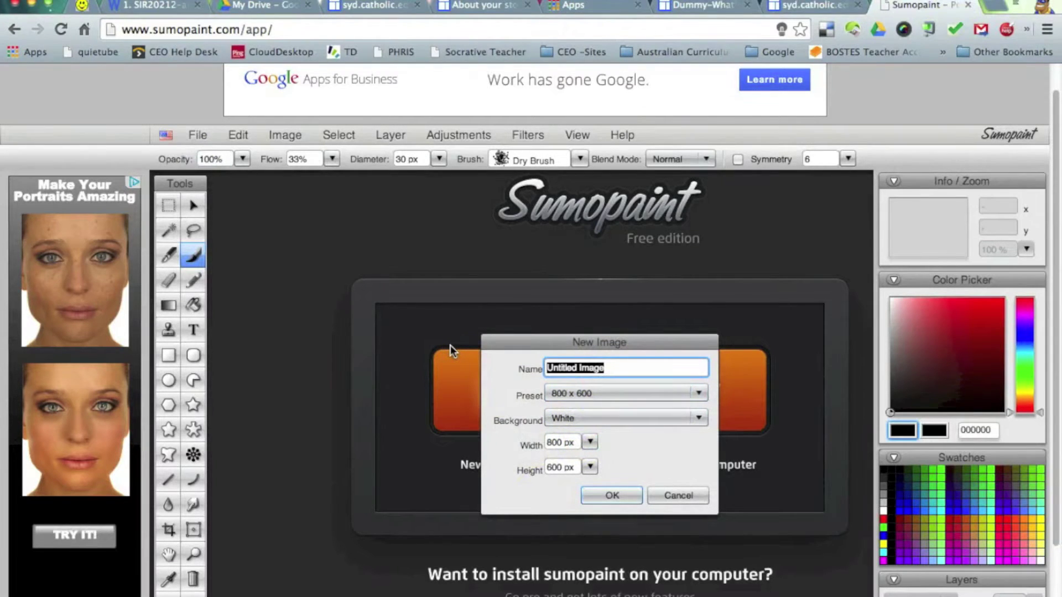
pyautogui.write('Phoney')
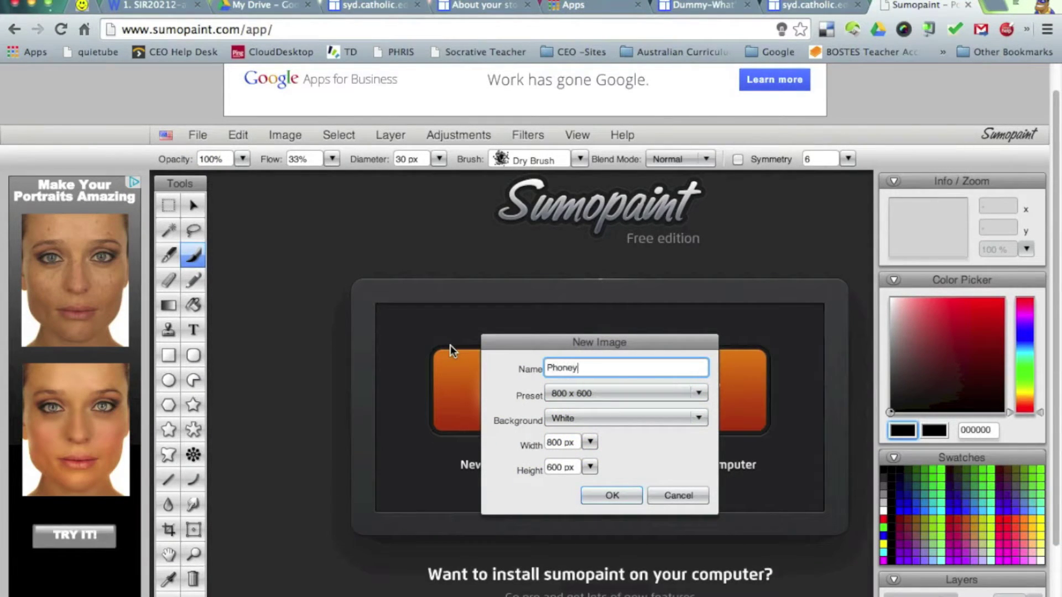
pyautogui.write(' Accessories Logo')
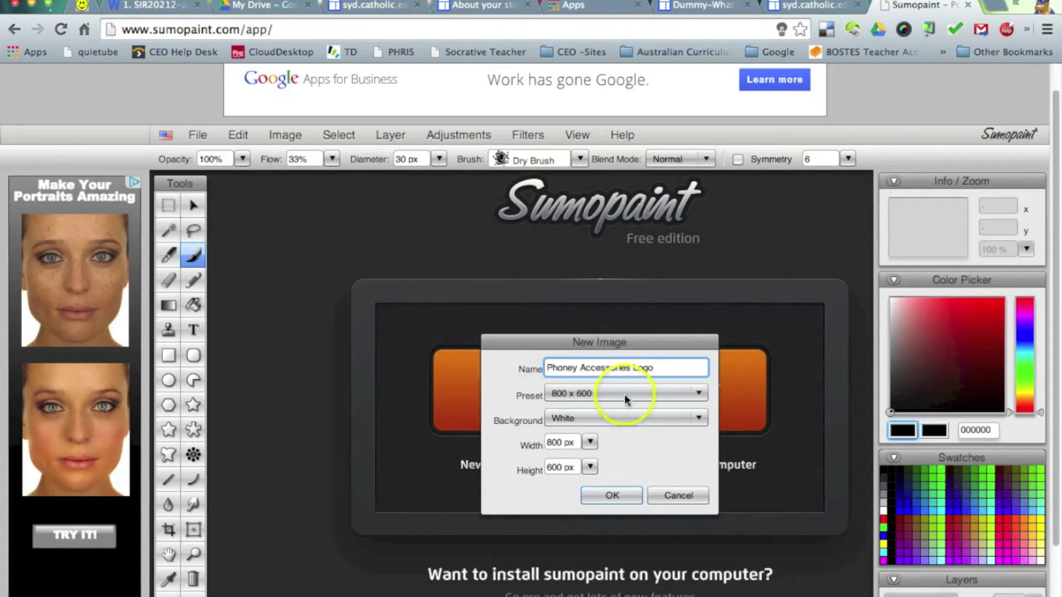
# - Make the new image 400 × 300 px with a transparent background and create it
pyautogui.click(625, 394)
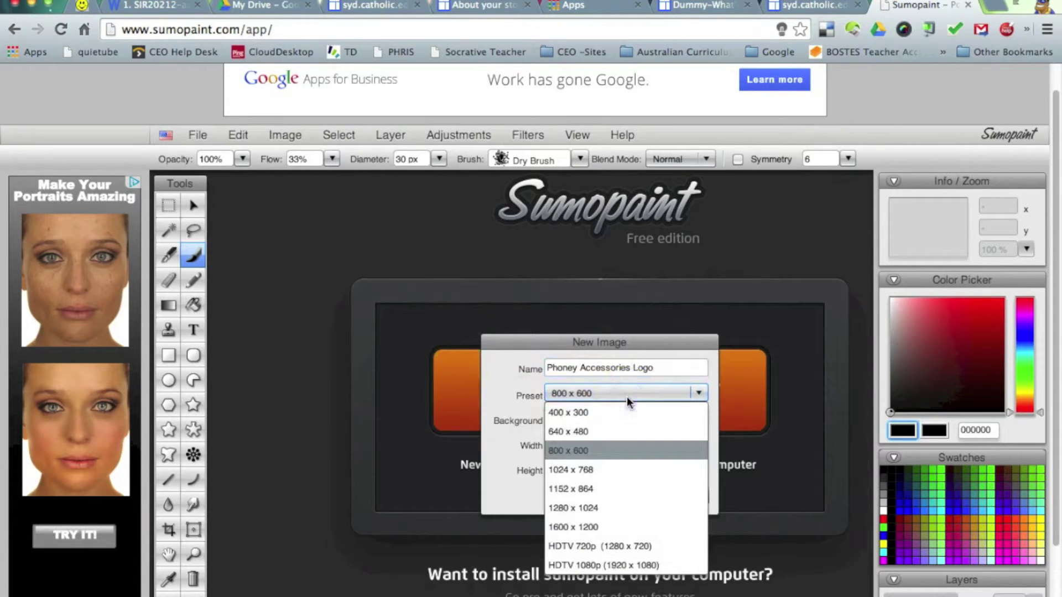
pyautogui.click(614, 412)
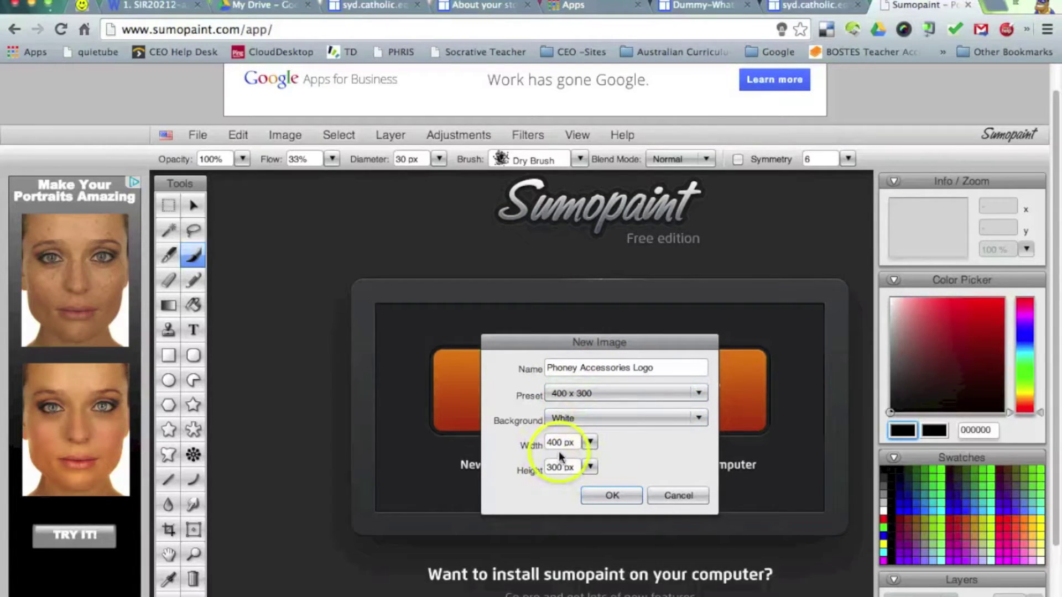
pyautogui.click(590, 443)
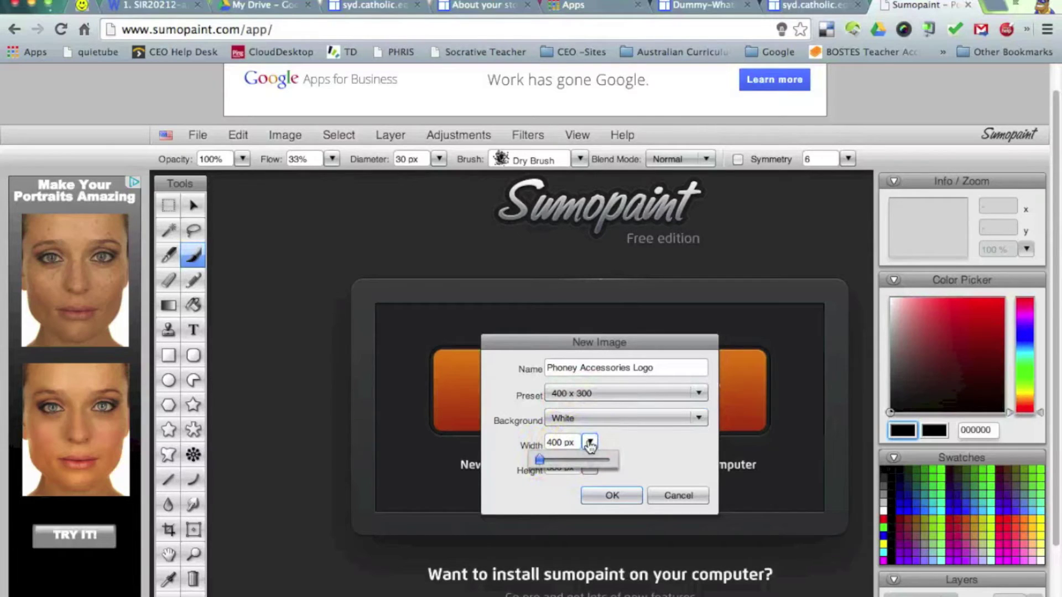
pyautogui.moveTo(540, 461); pyautogui.dragTo(474, 446)
pyautogui.click(590, 443)
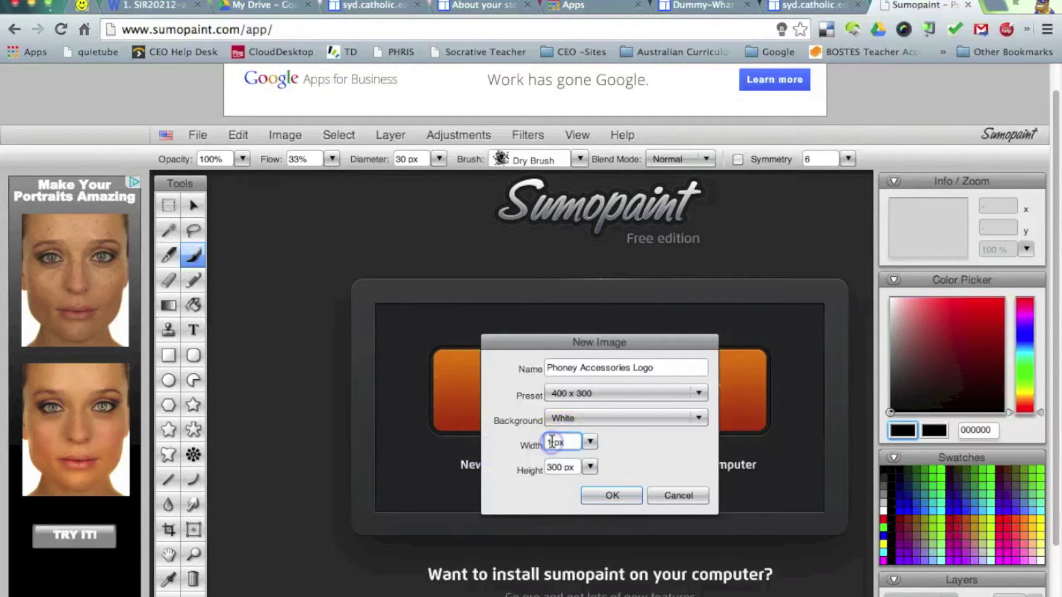
pyautogui.moveTo(551, 443); pyautogui.dragTo(513, 438)
pyautogui.write('400')
pyautogui.click(581, 419)
pyautogui.click(590, 457)
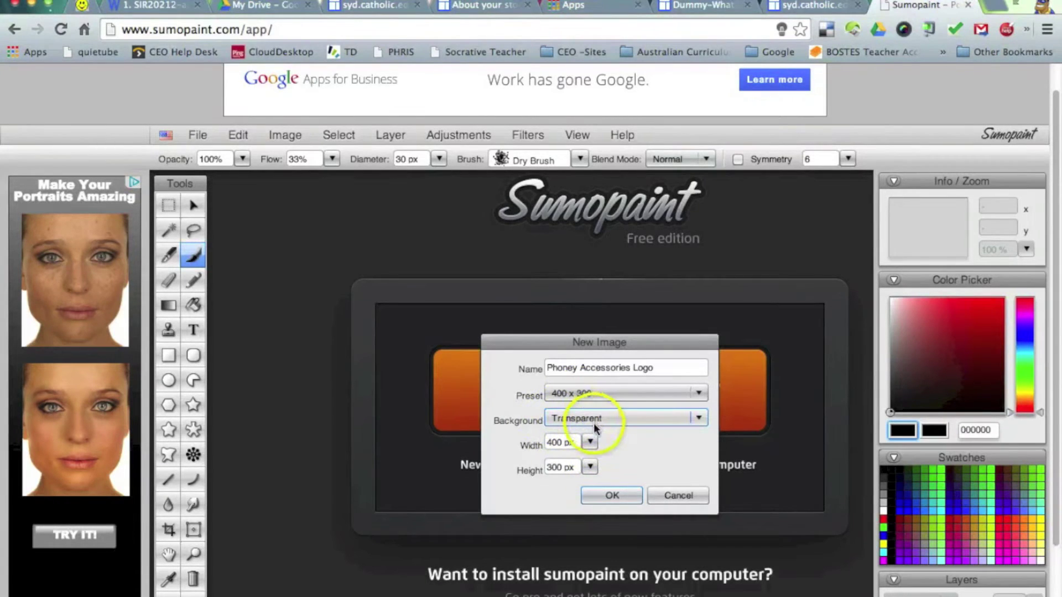
pyautogui.click(607, 495)
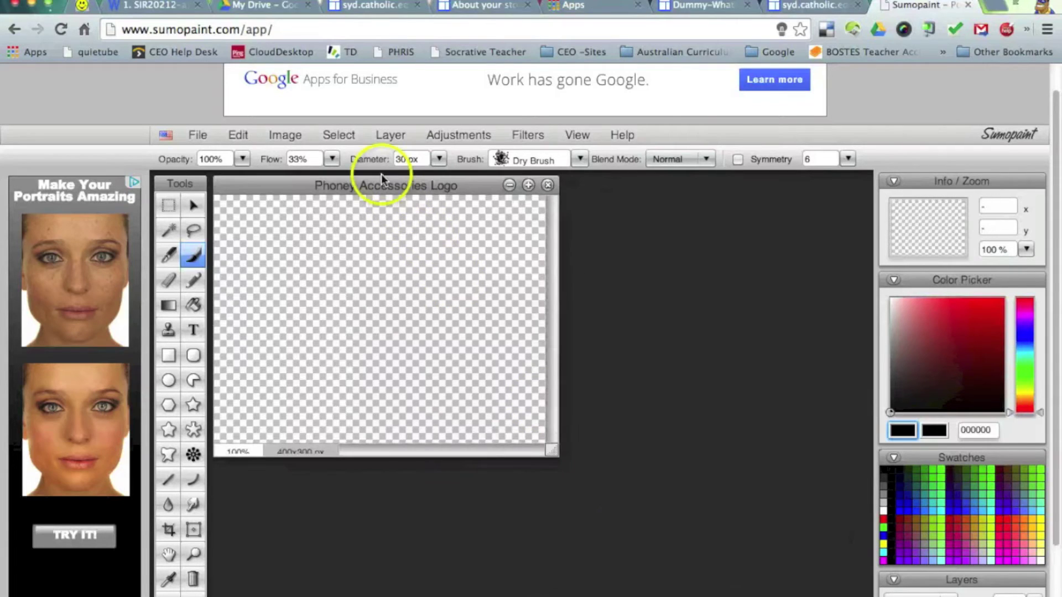
# - Centre the canvas window, select the Background layer, and enlarge the window around the canvas
pyautogui.moveTo(380, 184); pyautogui.dragTo(516, 245)
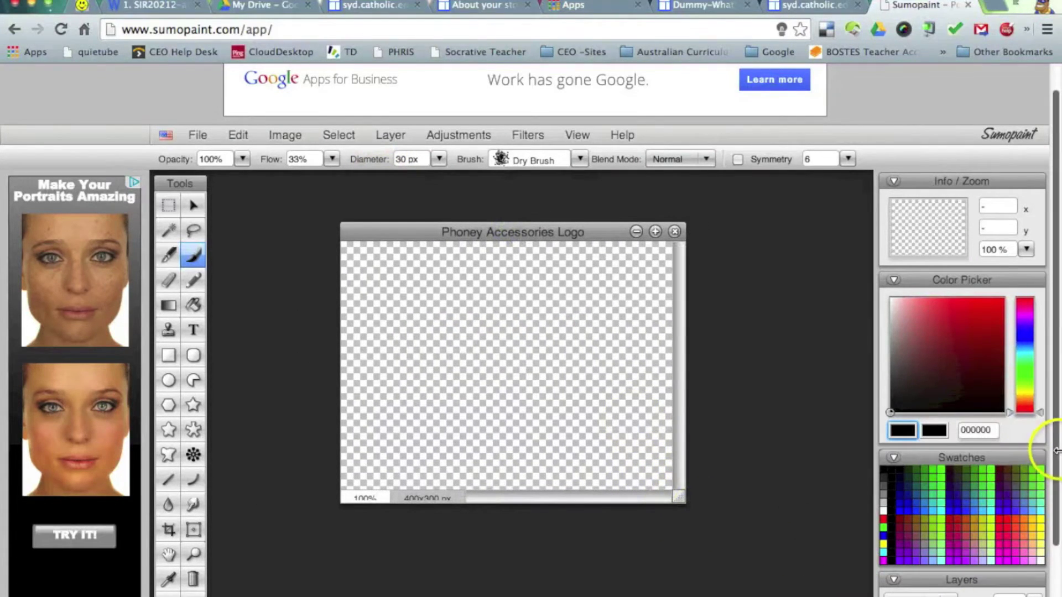
pyautogui.moveTo(1056, 455); pyautogui.dragTo(1055, 556)
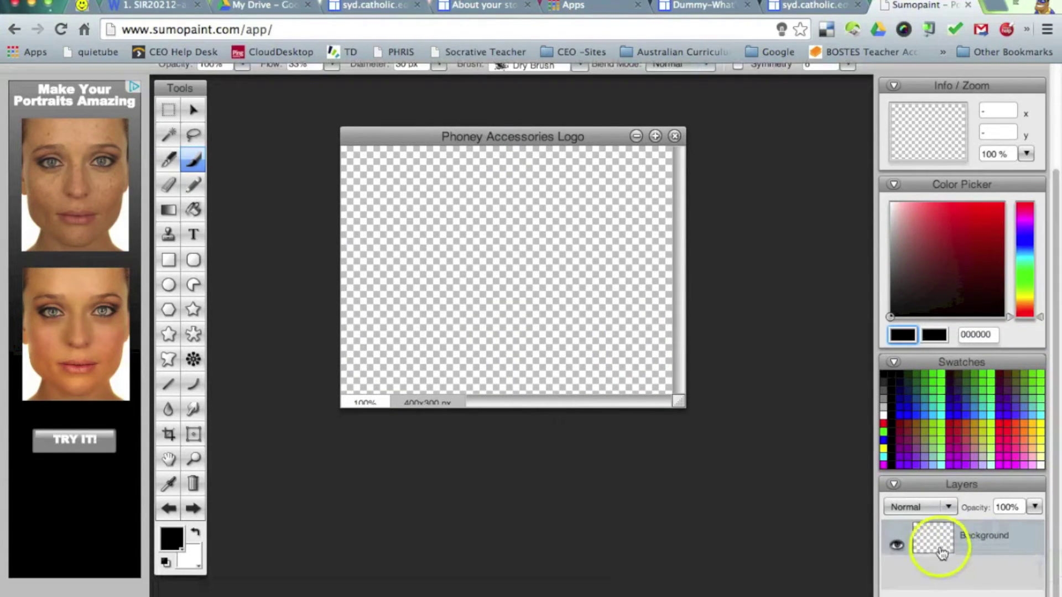
pyautogui.click(974, 545)
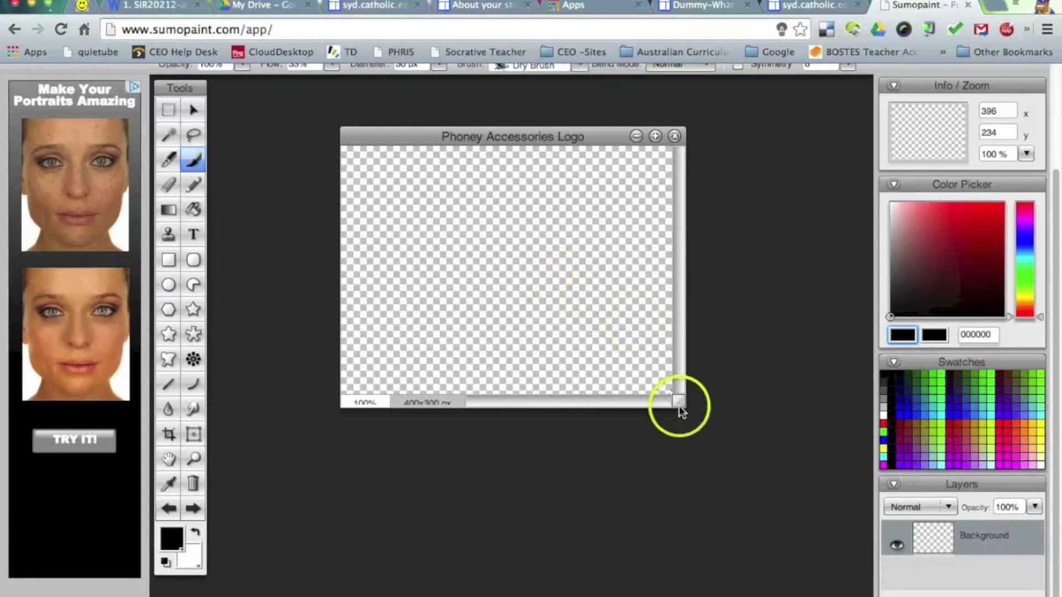
pyautogui.moveTo(694, 407); pyautogui.dragTo(739, 436)
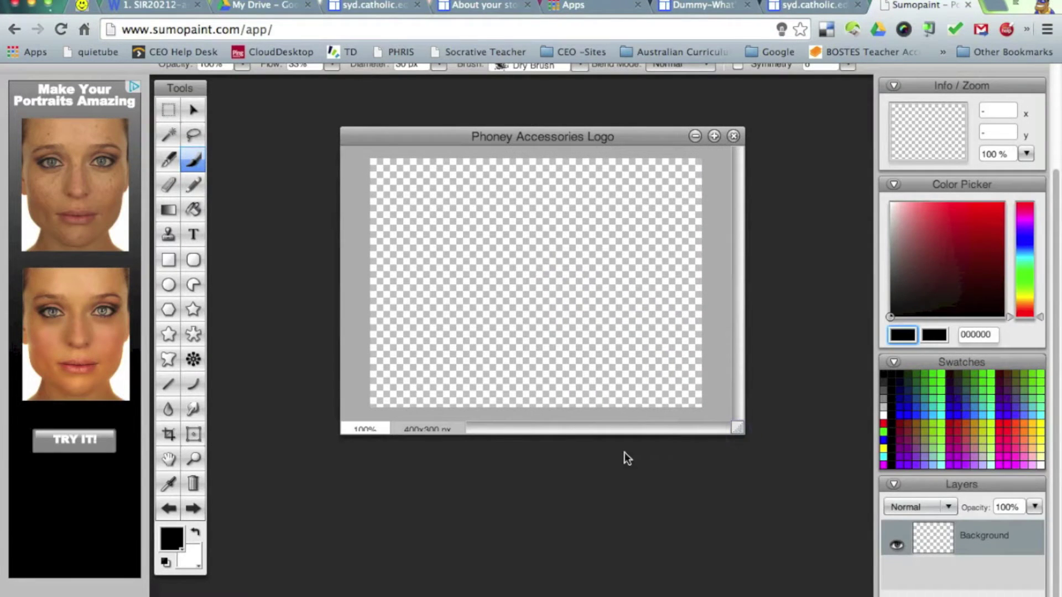
pyautogui.scroll(3, 621, 454)
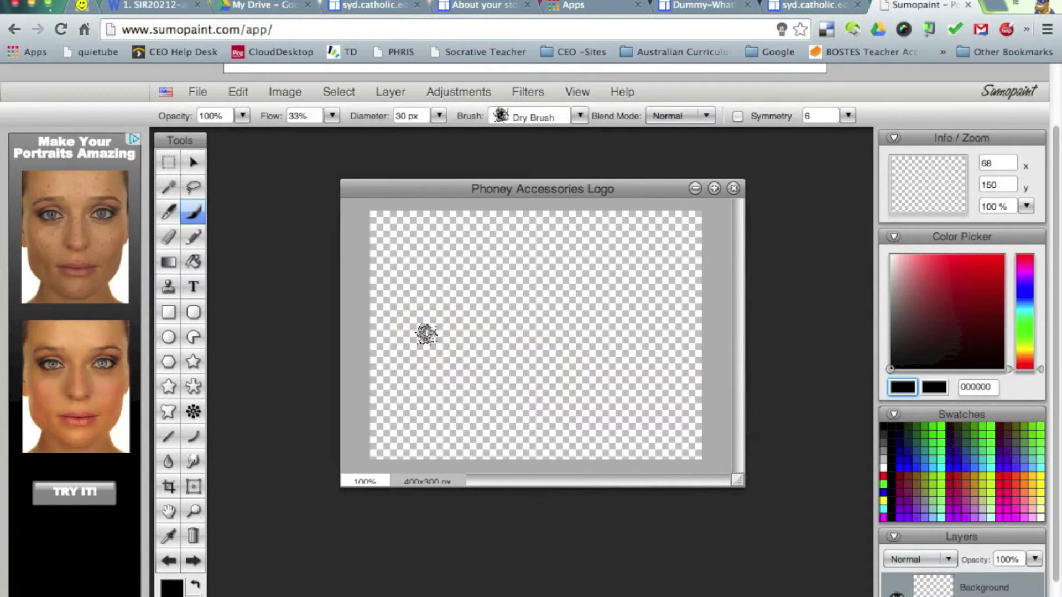
pyautogui.click(651, 335)
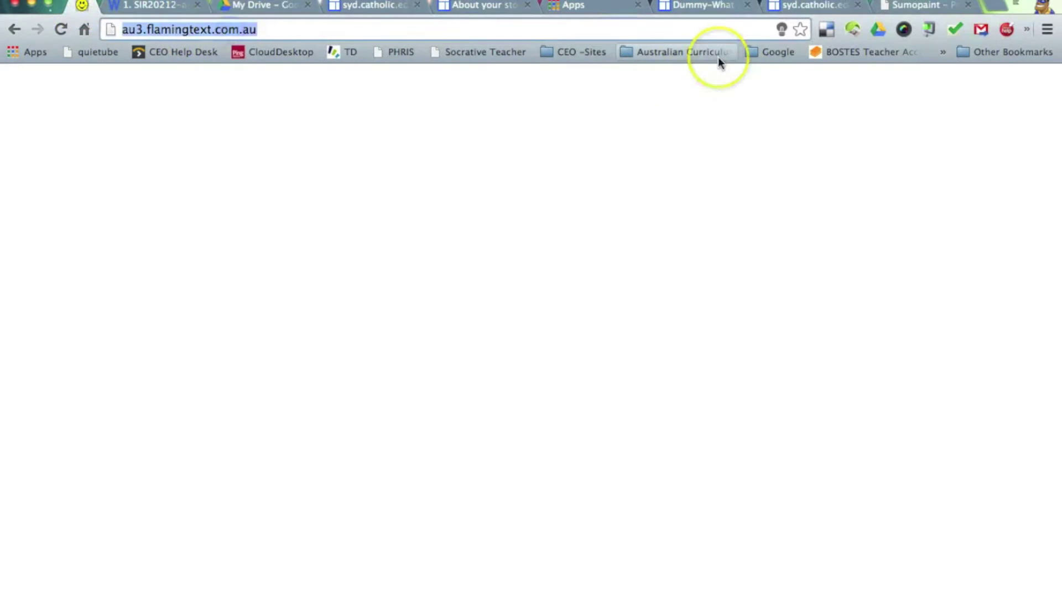
# - Load au3.flamingtext.com.au and scroll down to the Featured Logos gallery
pyautogui.press('Return')
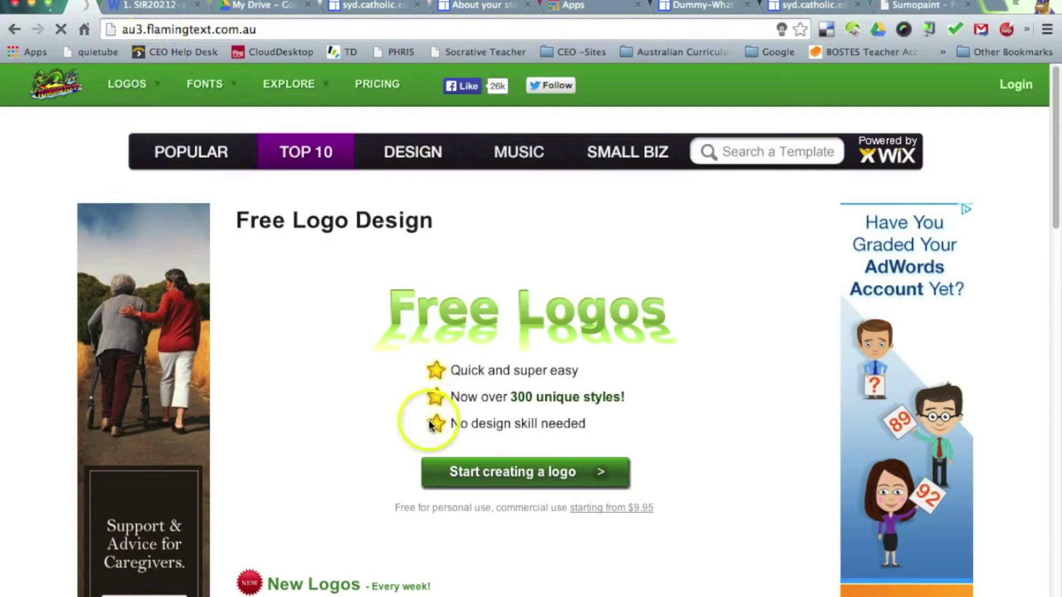
pyautogui.scroll(-3, 490, 437)
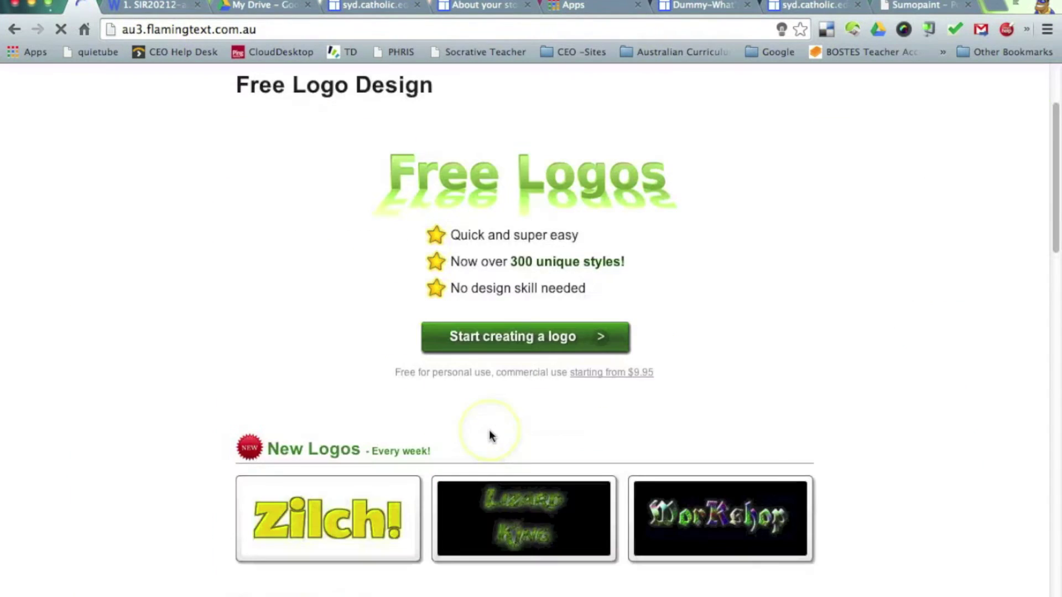
pyautogui.scroll(3, 490, 435)
pyautogui.scroll(-3, 492, 435)
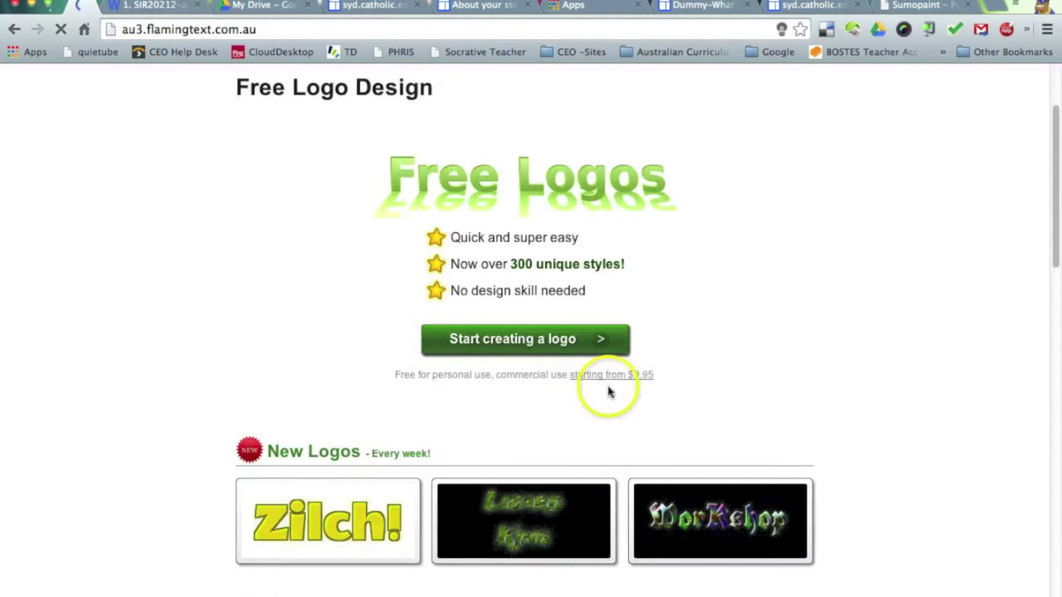
pyautogui.scroll(2, 608, 387)
pyautogui.scroll(-3, 609, 392)
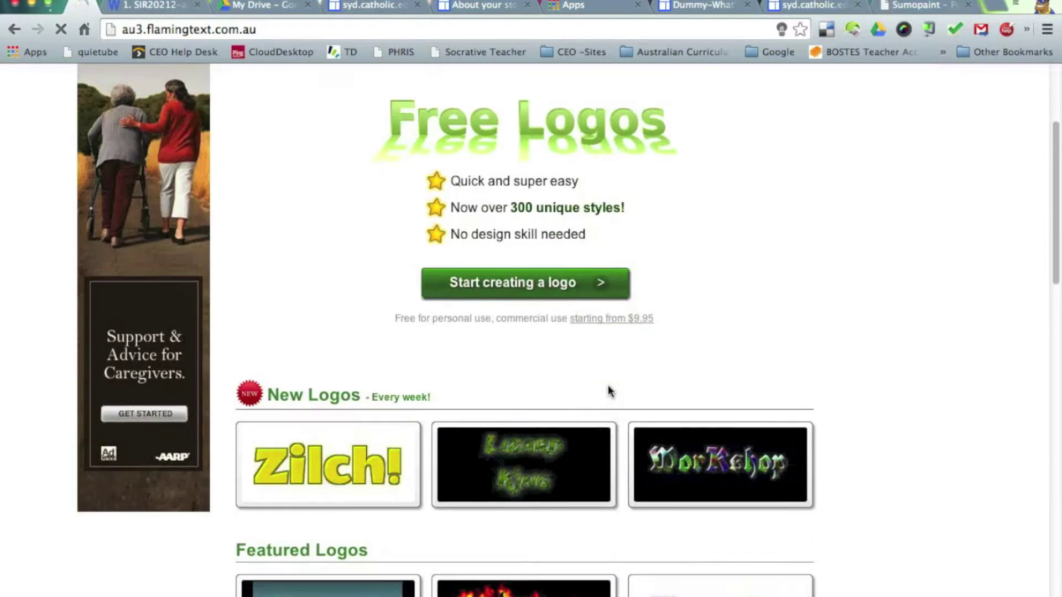
pyautogui.scroll(-7, 609, 391)
pyautogui.scroll(-2, 608, 391)
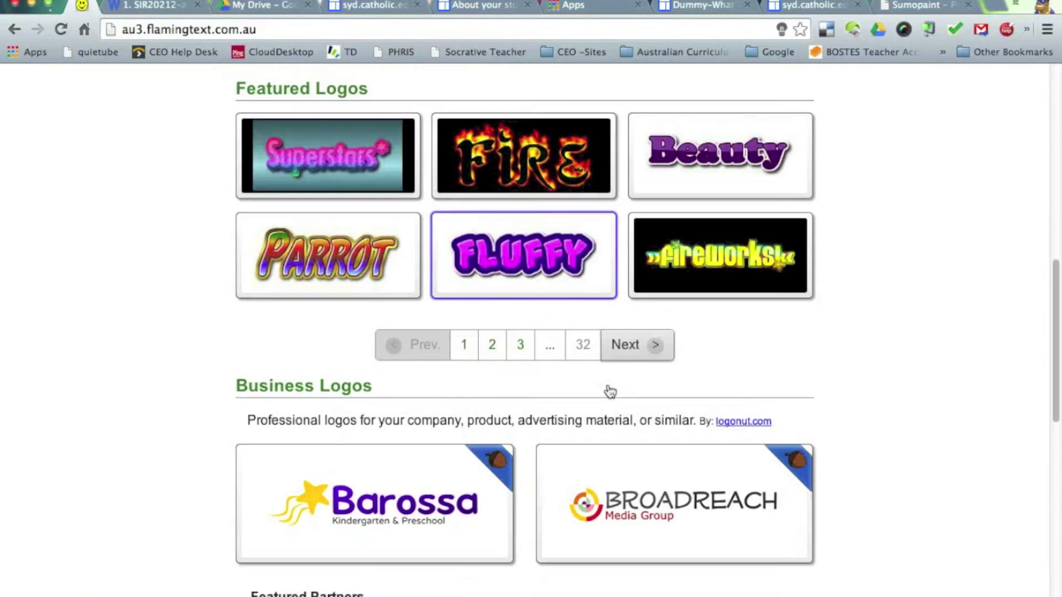
pyautogui.scroll(1, 606, 391)
pyautogui.click(592, 386)
pyautogui.scroll(1, 591, 386)
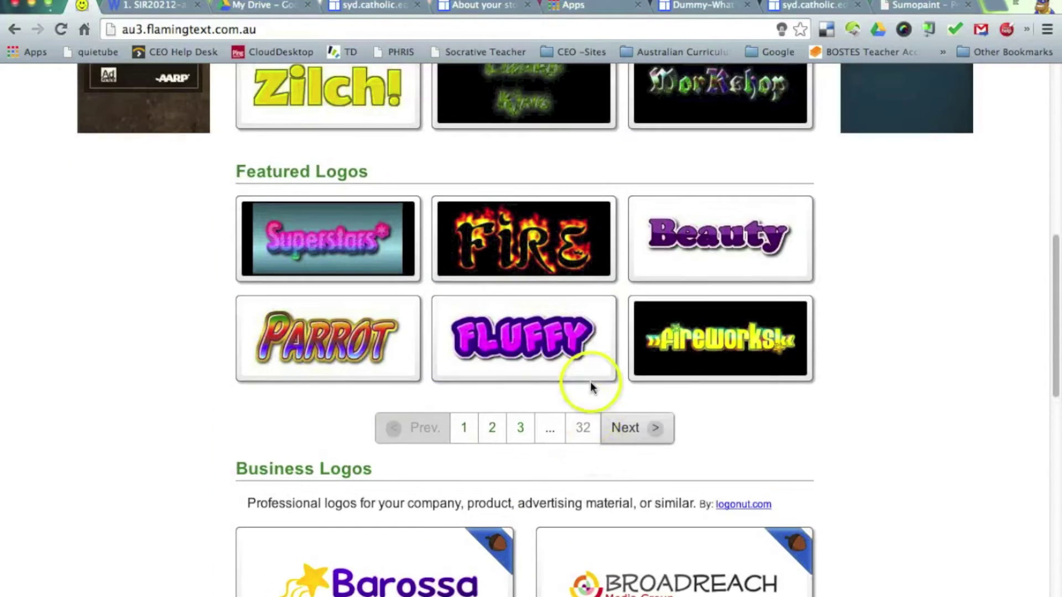
# - Page through the logo gallery to pages 3, 4 and 5, then onward
pyautogui.click(521, 434)
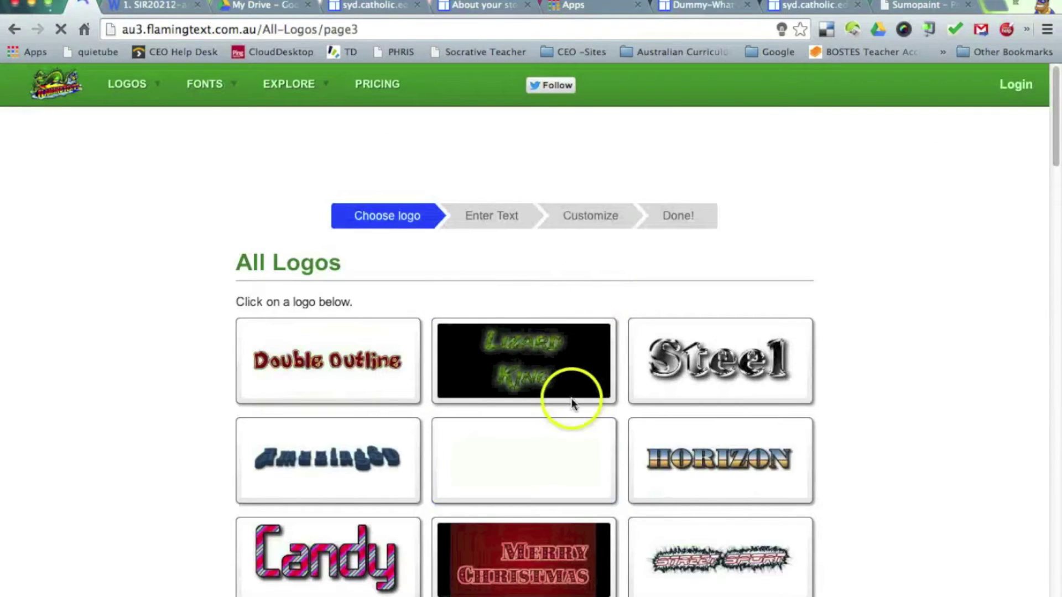
pyautogui.scroll(-2, 567, 387)
pyautogui.click(533, 529)
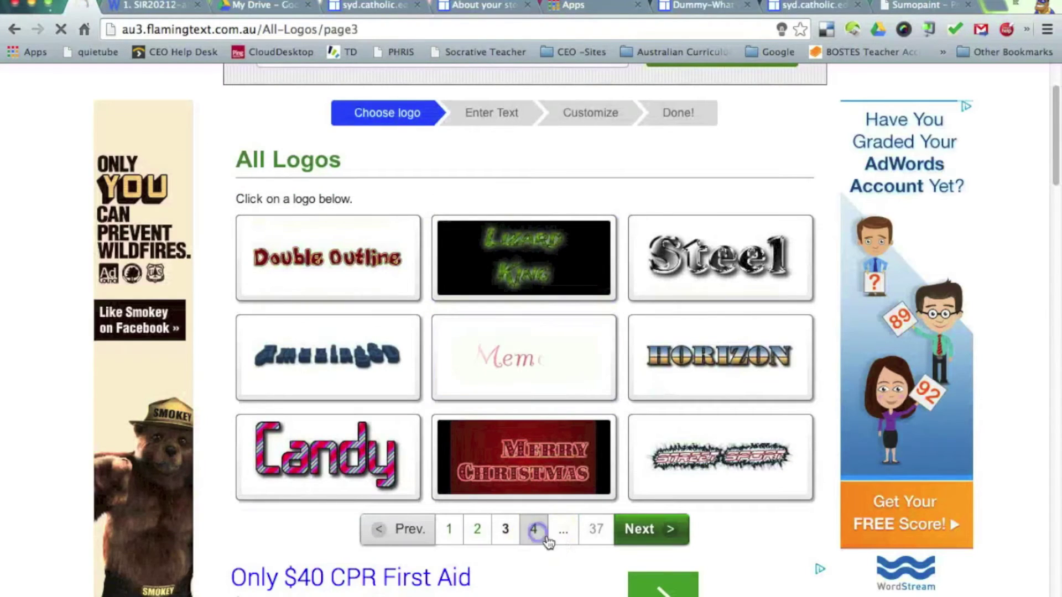
pyautogui.scroll(-4, 553, 509)
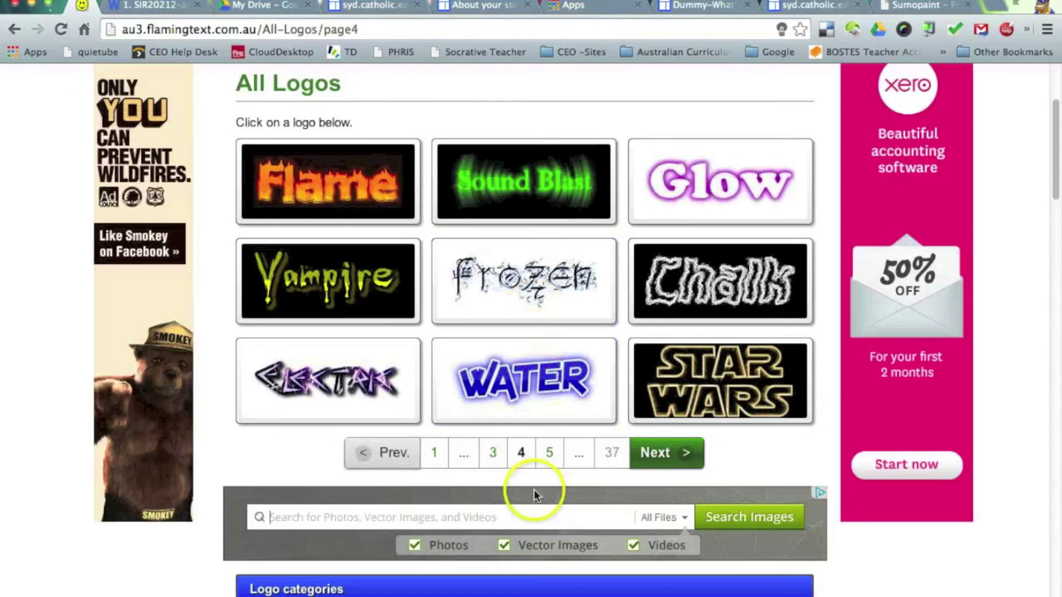
pyautogui.click(549, 455)
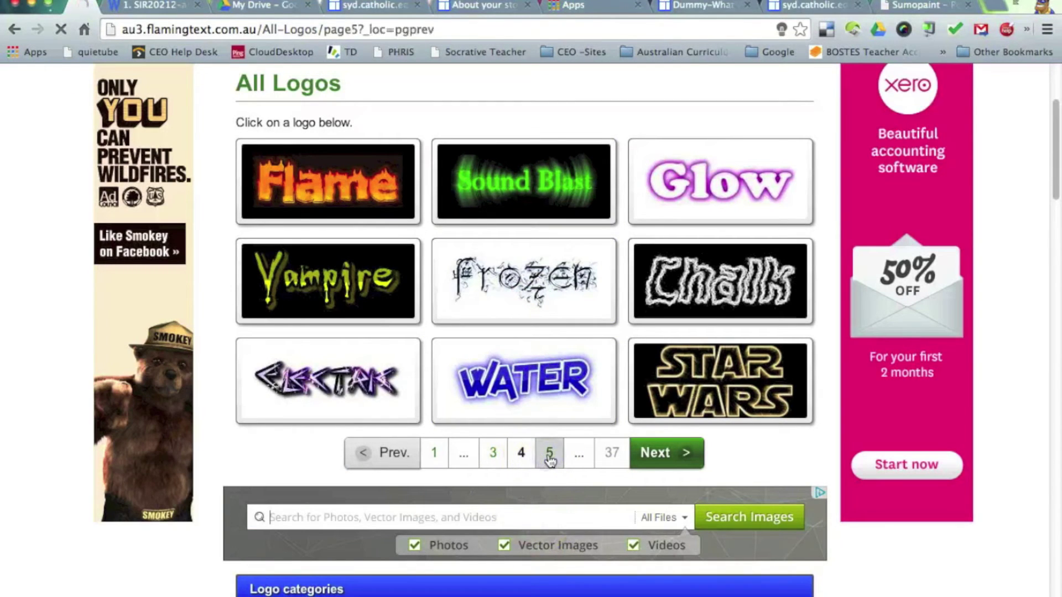
pyautogui.scroll(-4, 487, 443)
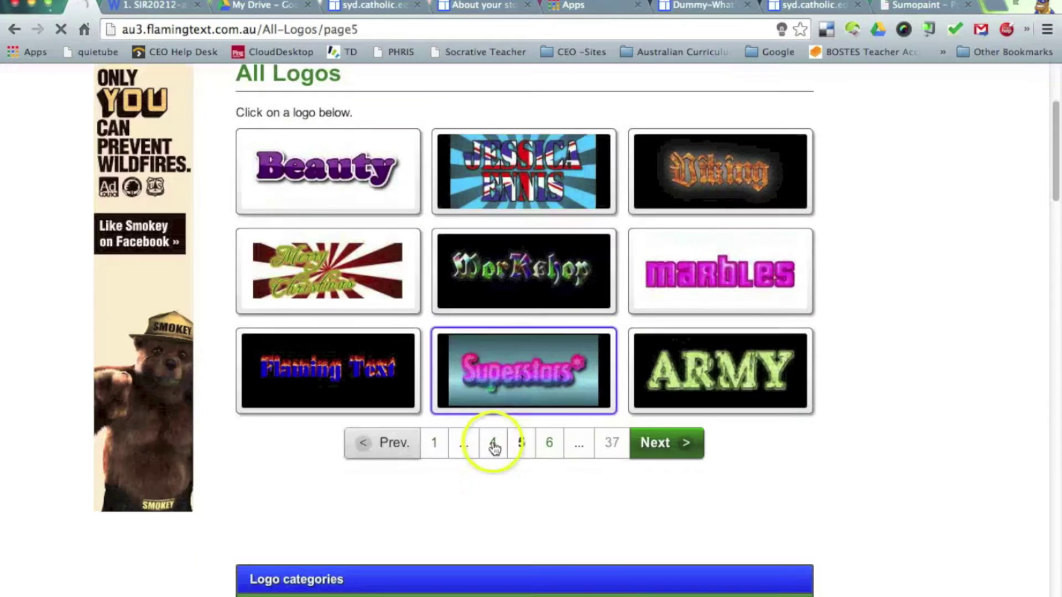
pyautogui.click(548, 450)
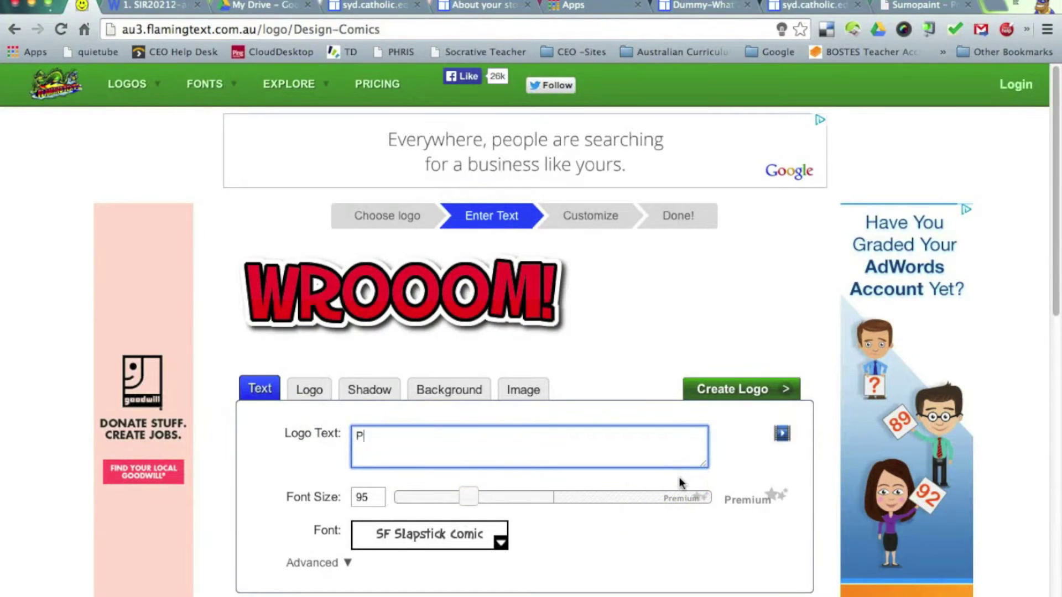
# - Enter 'Phoney Accessories' as the logo text in SF Slapstick Comic at font size 80
pyautogui.write('Phoney ')
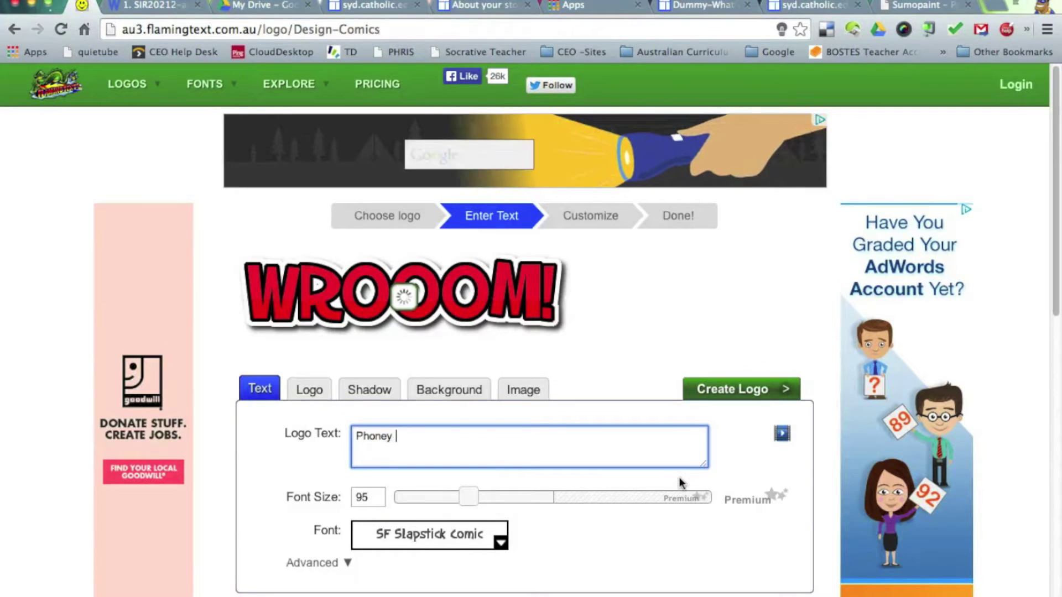
pyautogui.write('Acces')
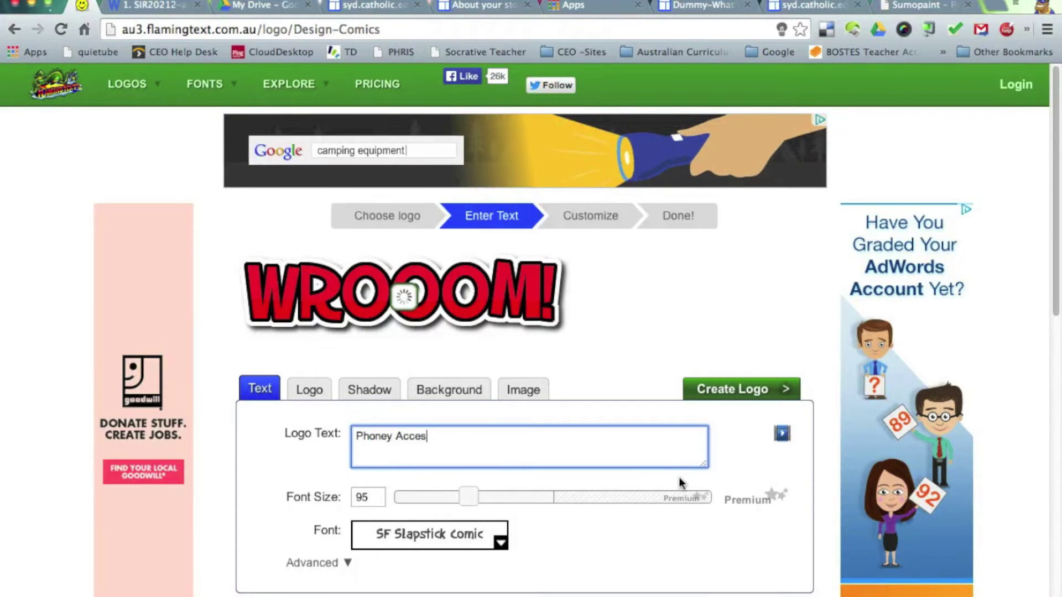
pyautogui.write('sories')
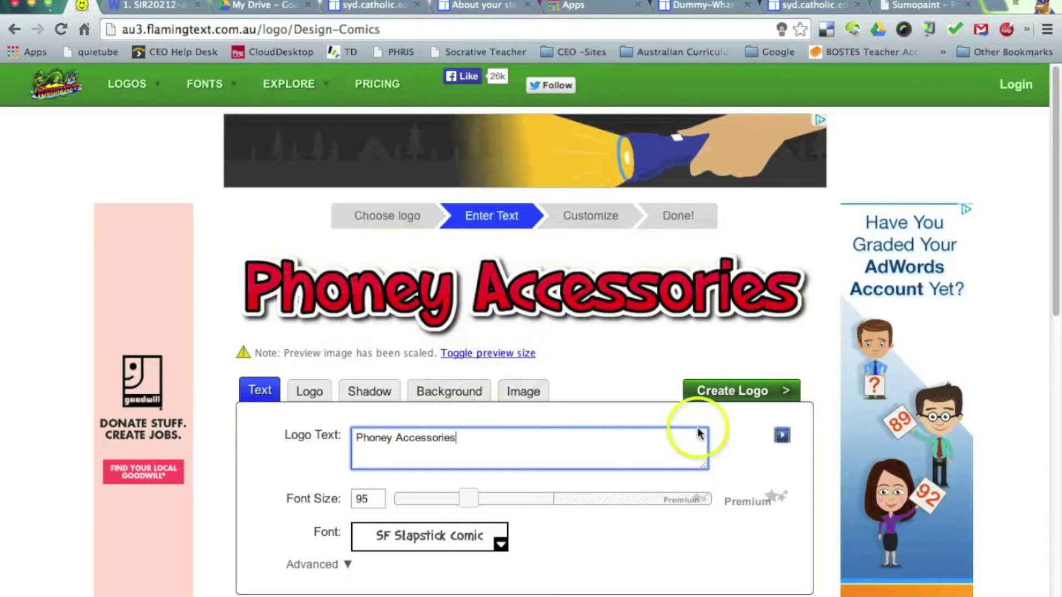
pyautogui.scroll(-2, 627, 499)
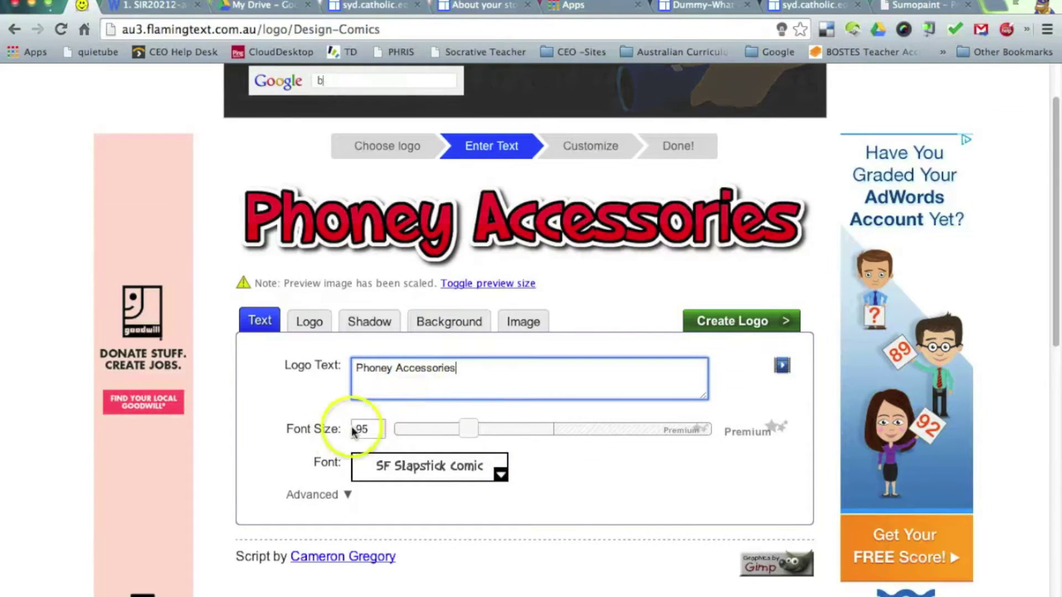
pyautogui.moveTo(465, 434); pyautogui.dragTo(453, 435)
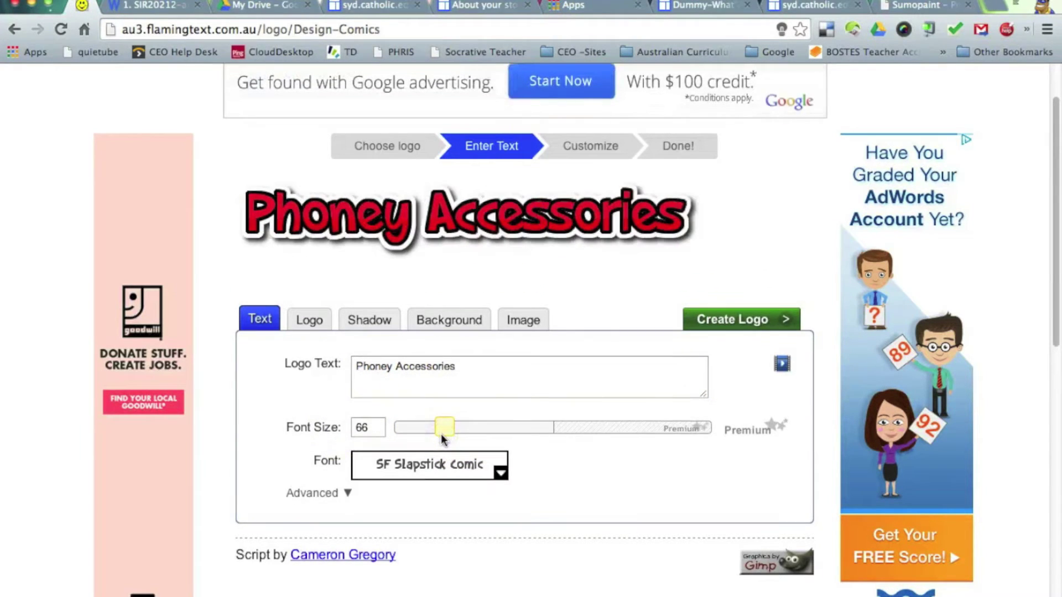
pyautogui.moveTo(442, 436); pyautogui.dragTo(465, 437)
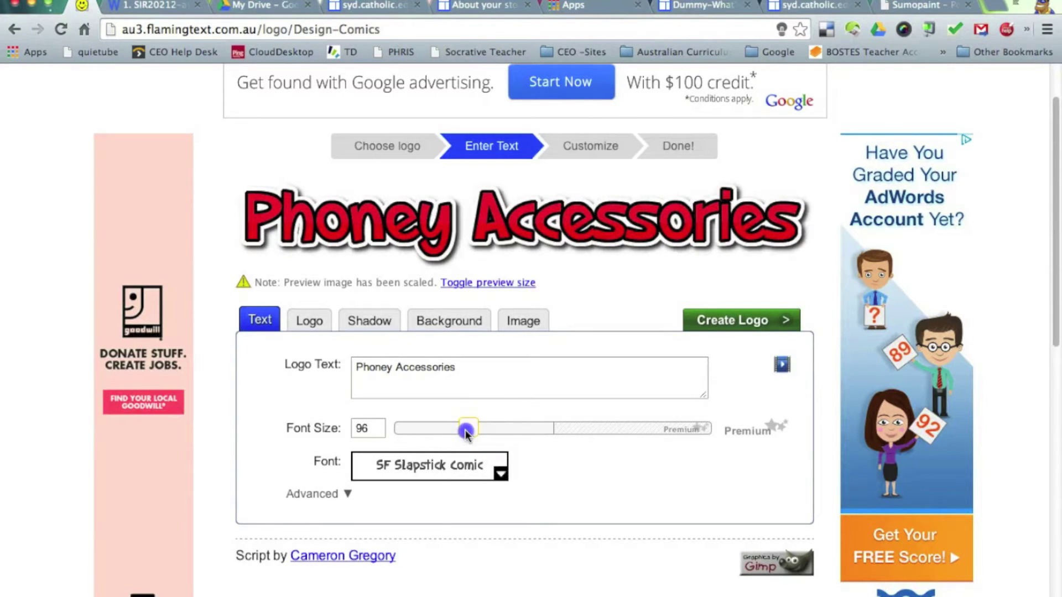
pyautogui.moveTo(466, 434); pyautogui.dragTo(455, 433)
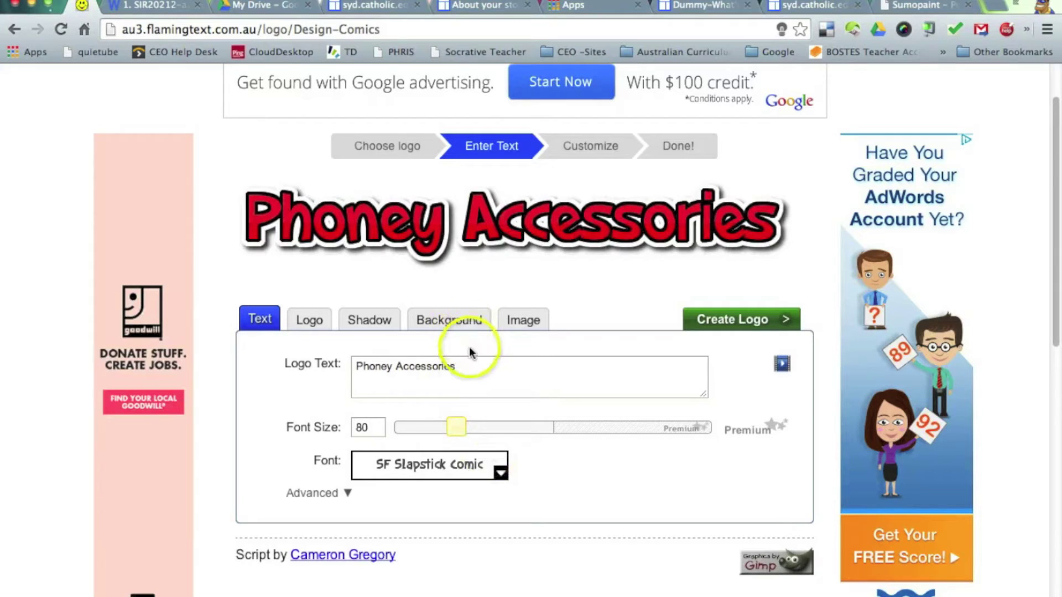
# - Give the logo a transparent background and generate it
pyautogui.click(449, 326)
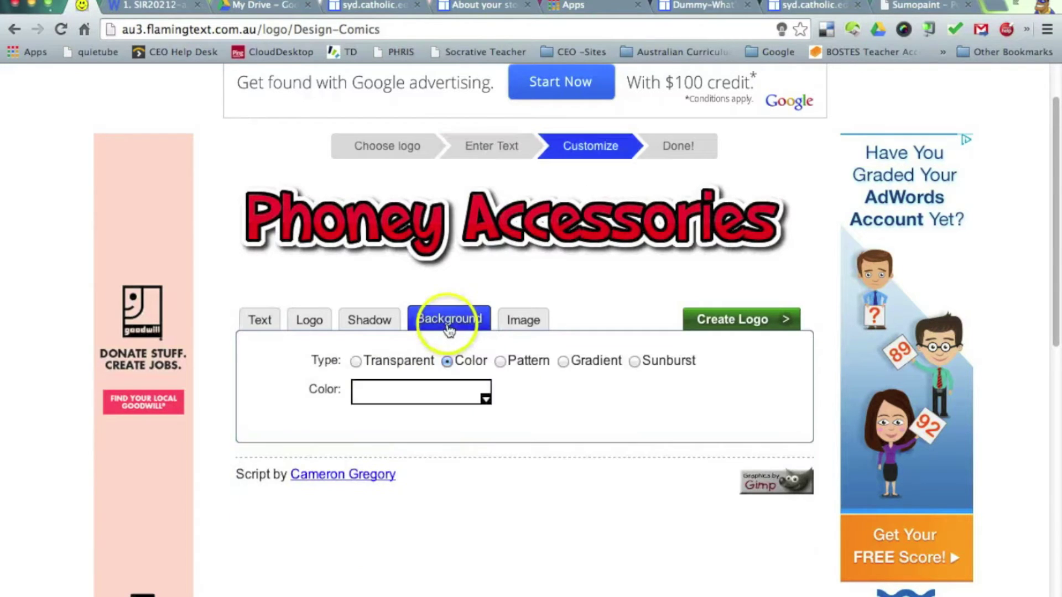
pyautogui.click(355, 362)
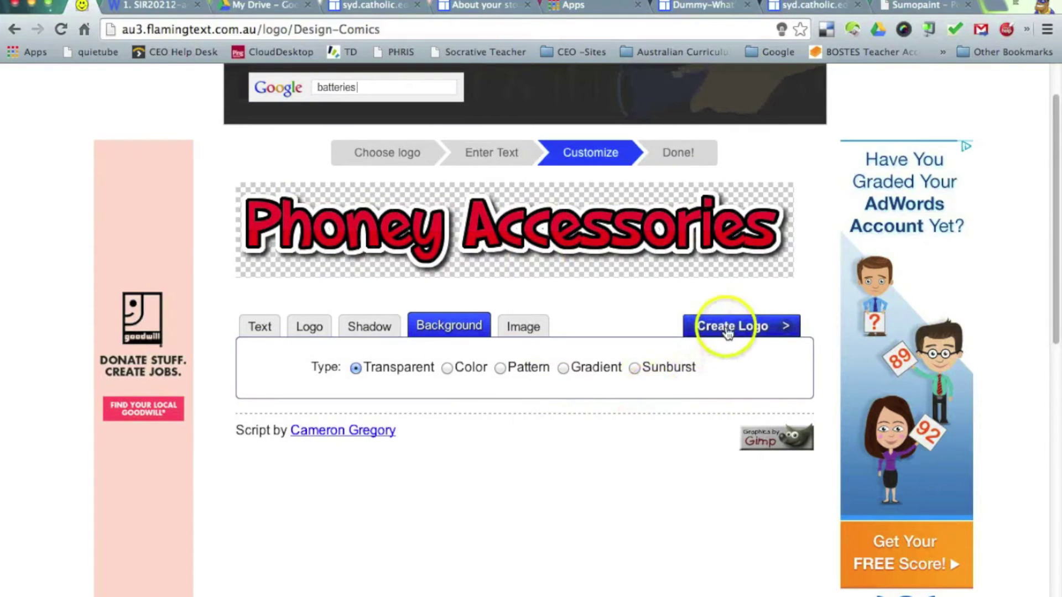
pyautogui.click(728, 328)
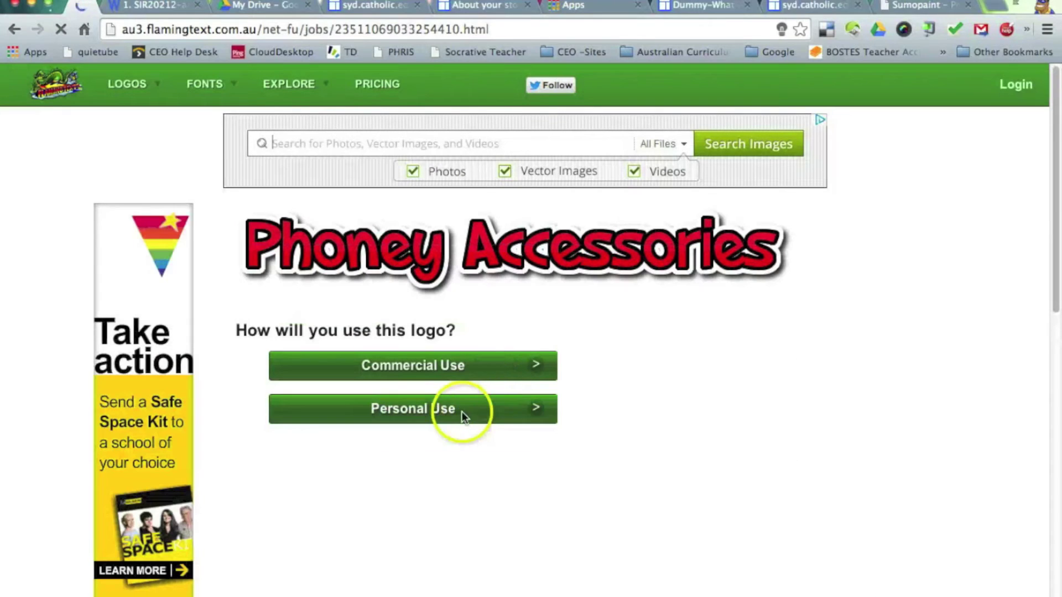
# - Download the finished 673x115 Phoney Accessories logo and go back to Sumo Paint
pyautogui.moveTo(463, 412)
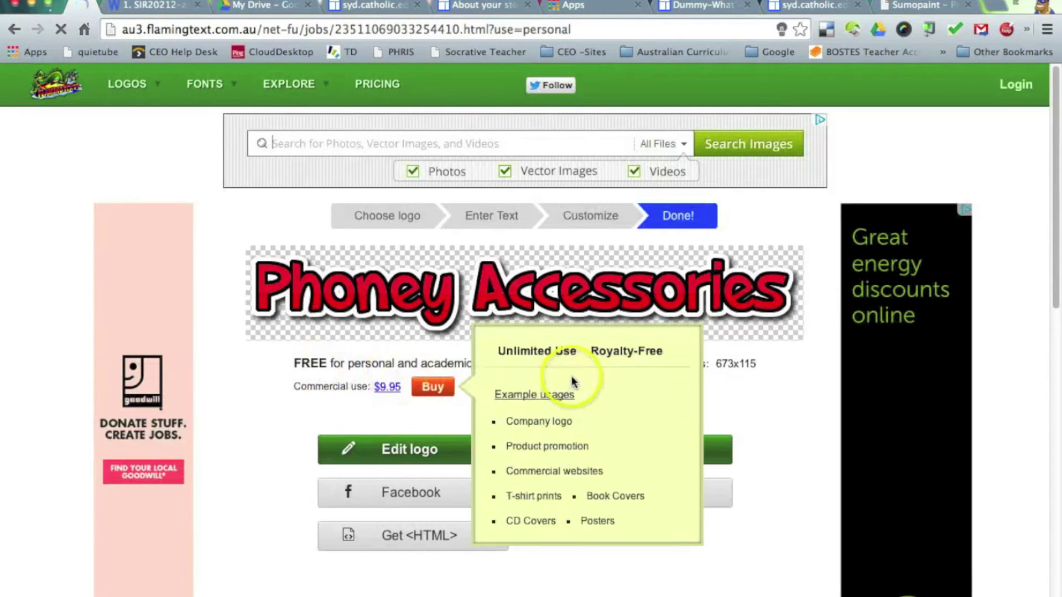
pyautogui.scroll(-3, 367, 298)
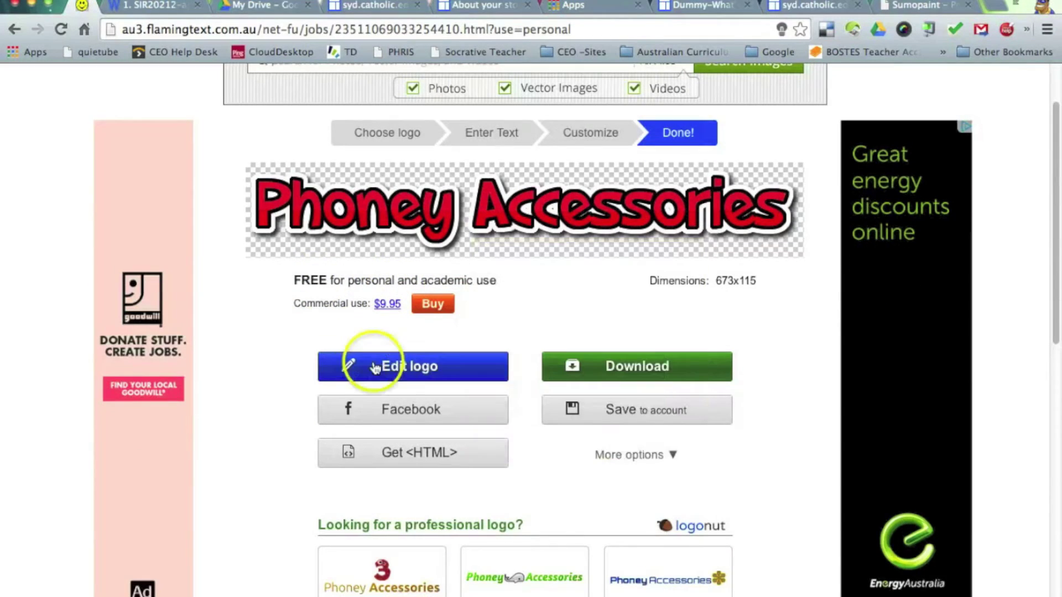
pyautogui.click(613, 378)
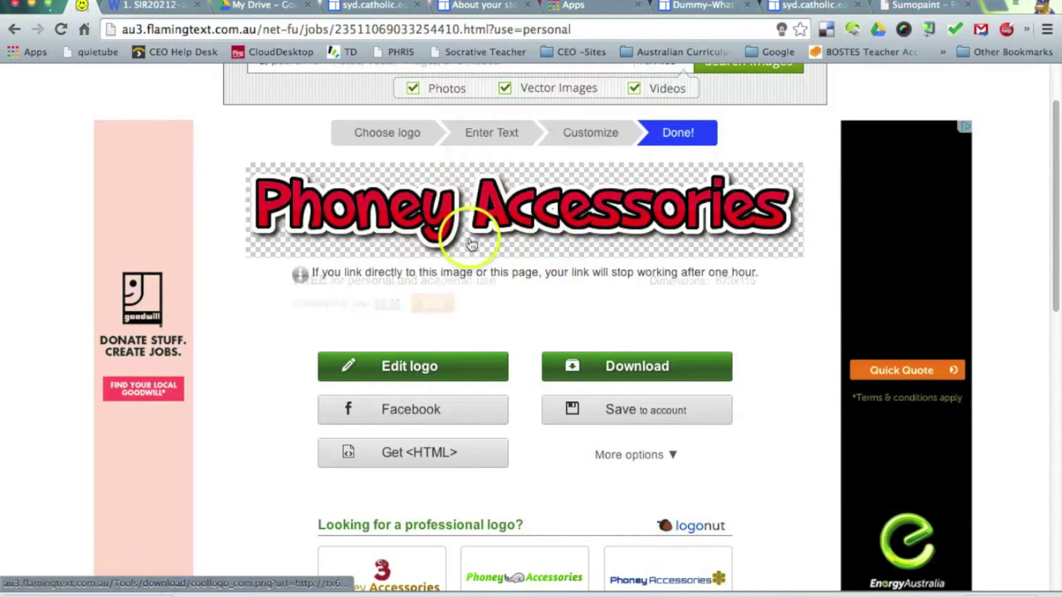
pyautogui.scroll(1, 452, 255)
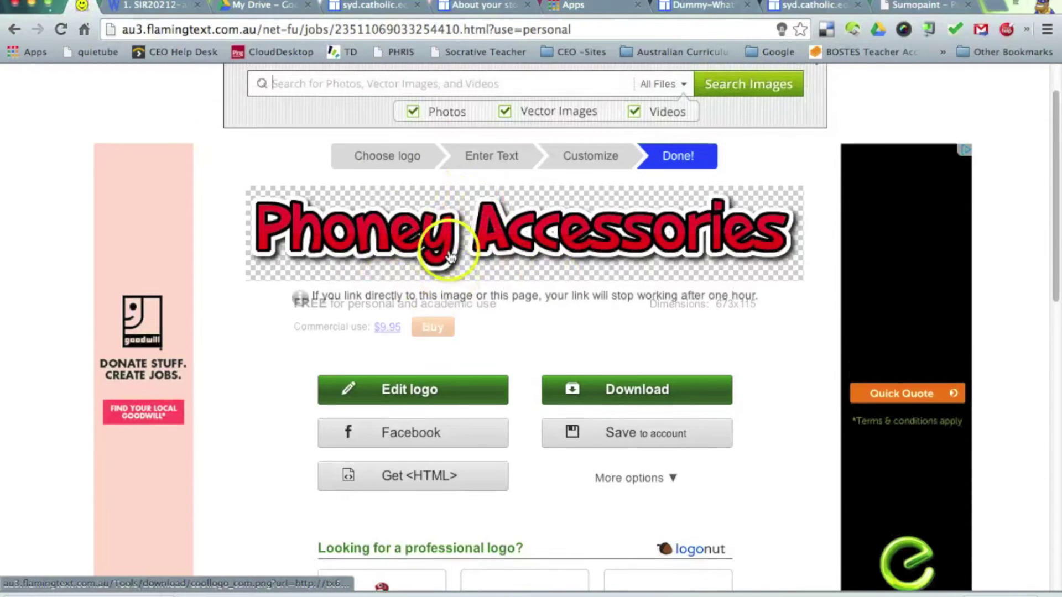
pyautogui.scroll(2, 451, 256)
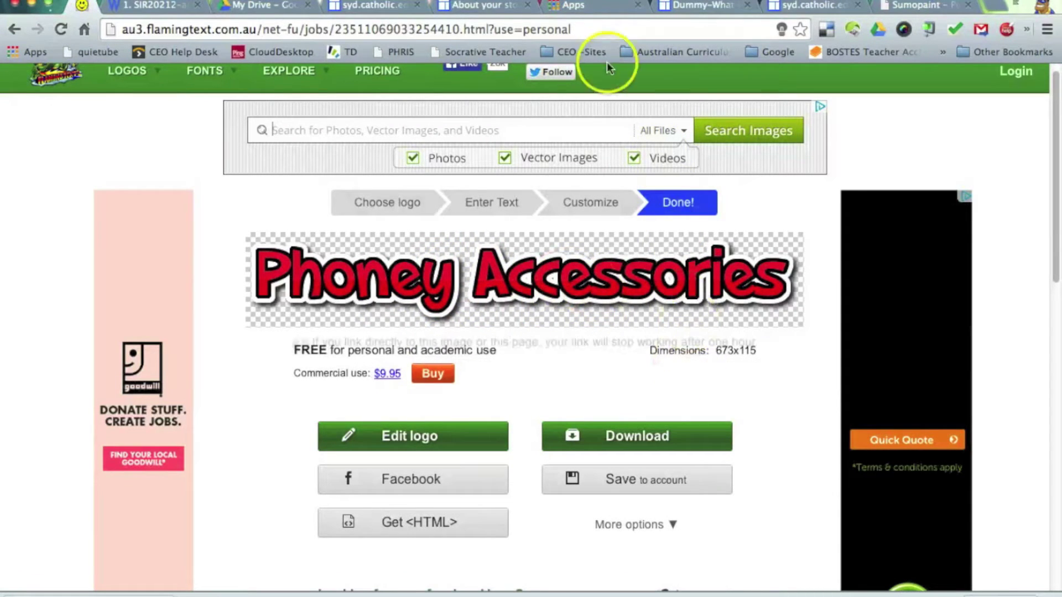
pyautogui.click(907, 9)
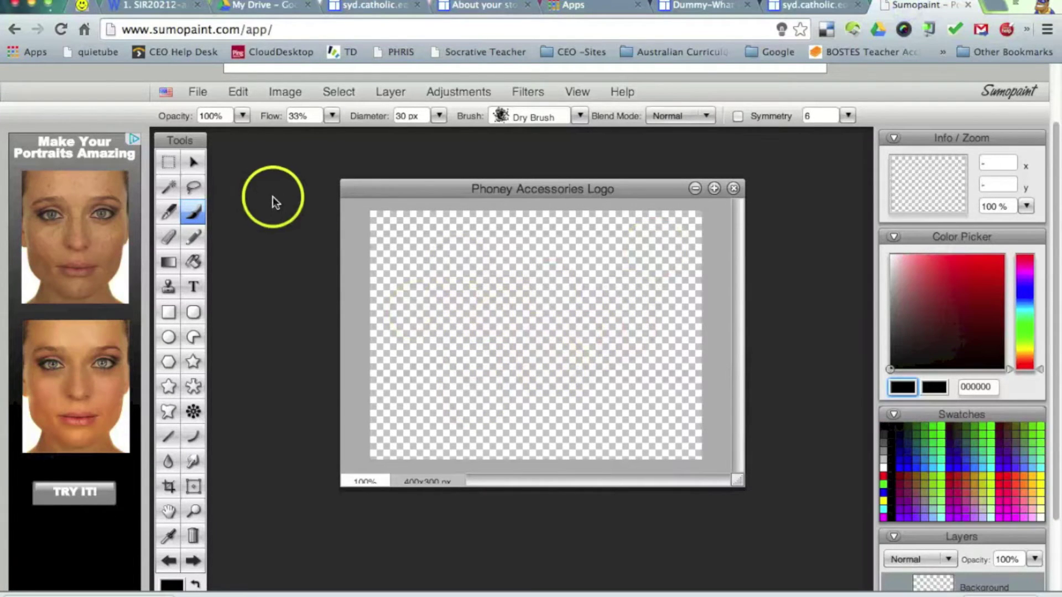
# - Import the Phoney Accessories coollogo PNG from Downloads onto the canvas as Layer 1
pyautogui.click(195, 95)
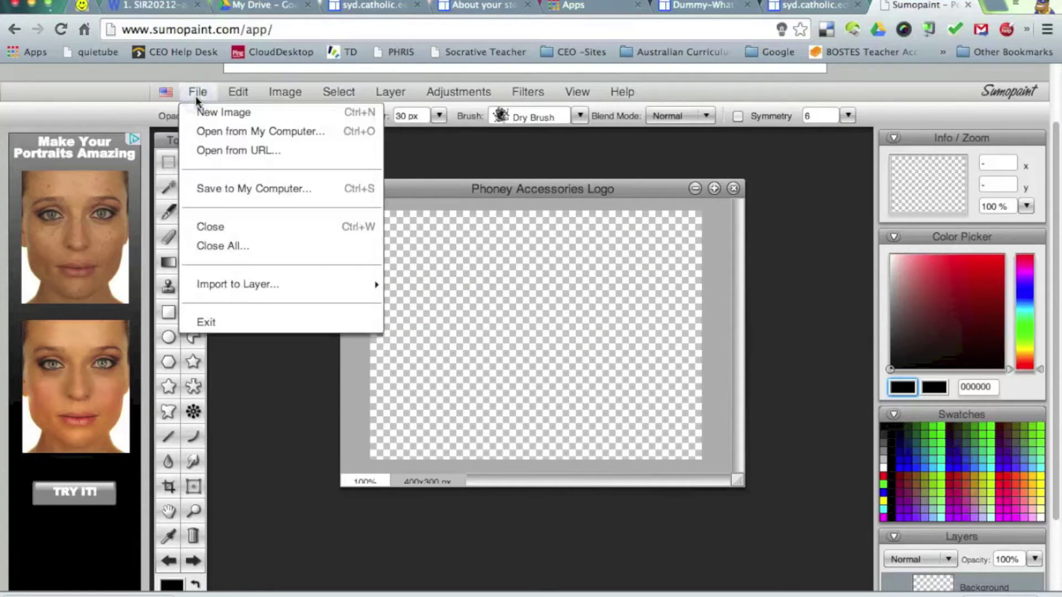
pyautogui.click(276, 284)
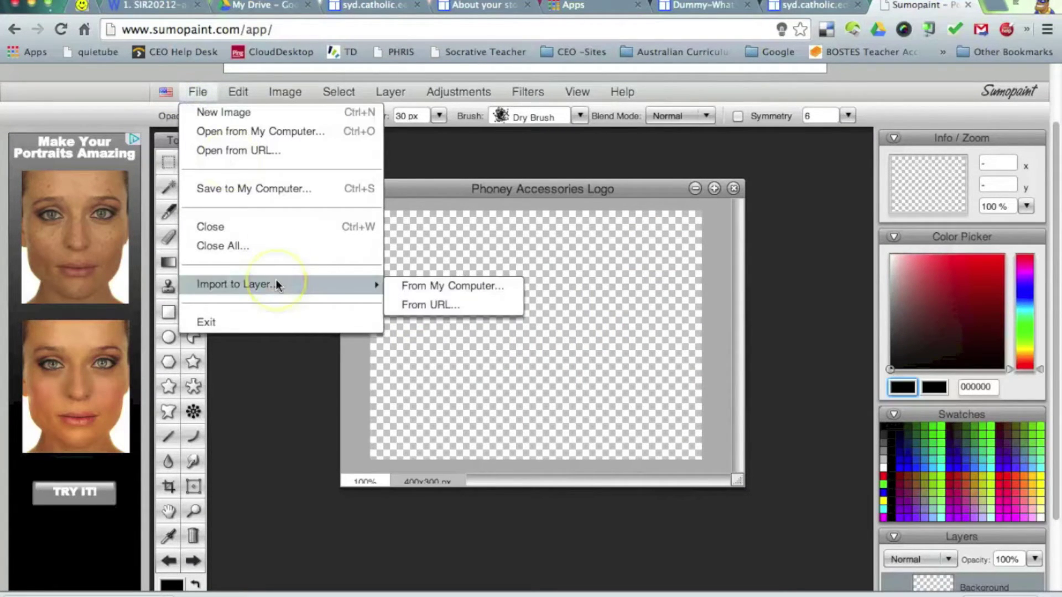
pyautogui.click(414, 289)
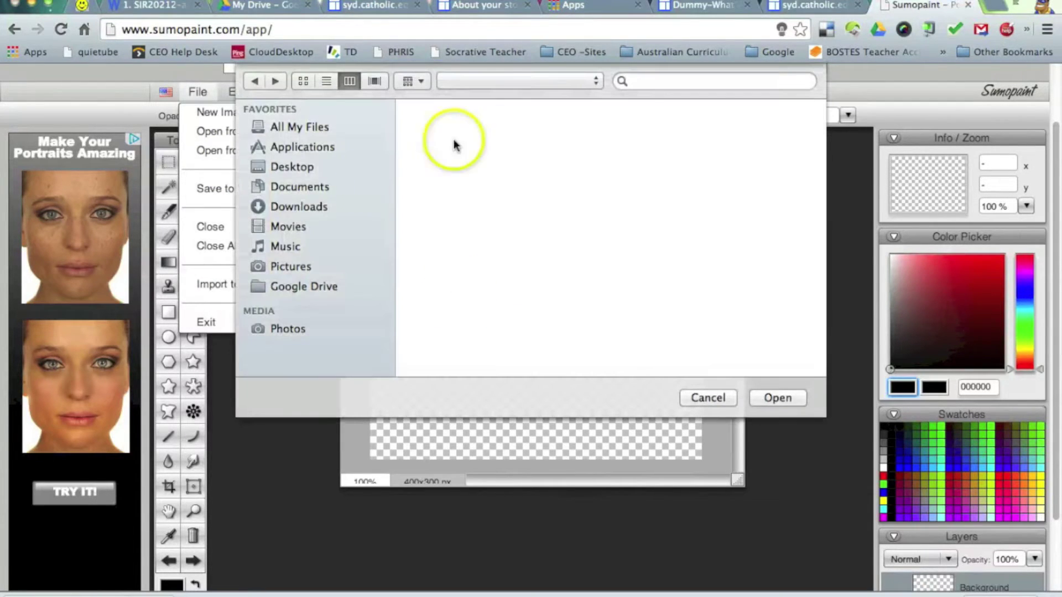
pyautogui.click(304, 208)
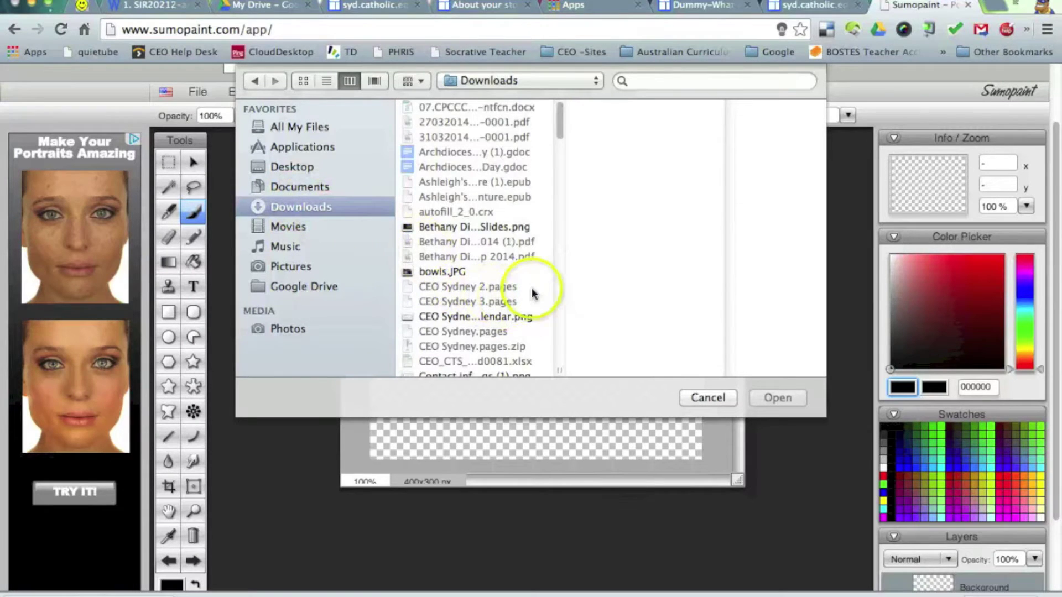
pyautogui.moveTo(559, 136); pyautogui.dragTo(560, 163)
pyautogui.click(480, 220)
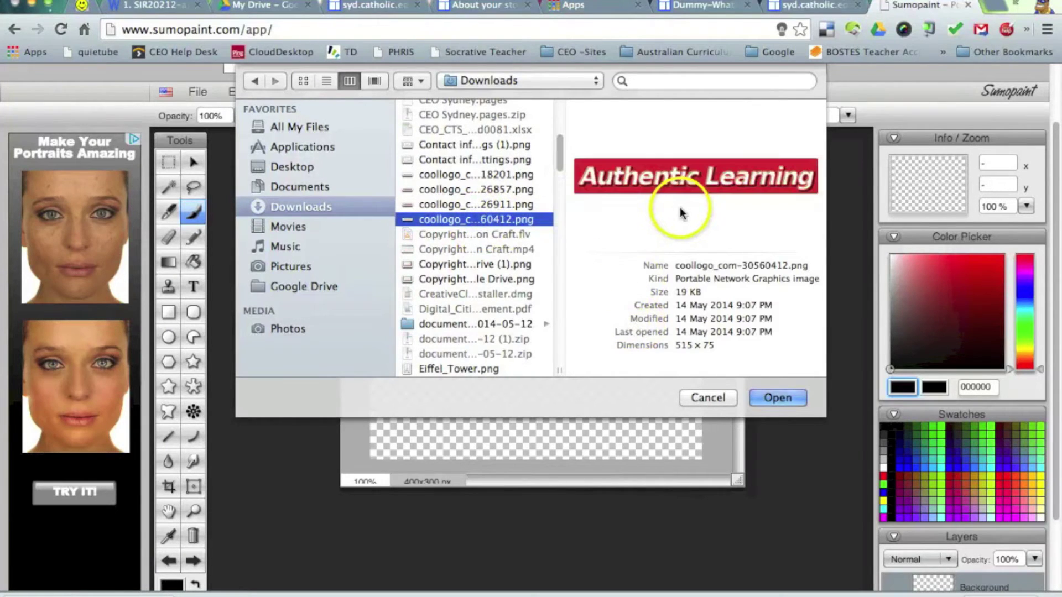
pyautogui.click(445, 175)
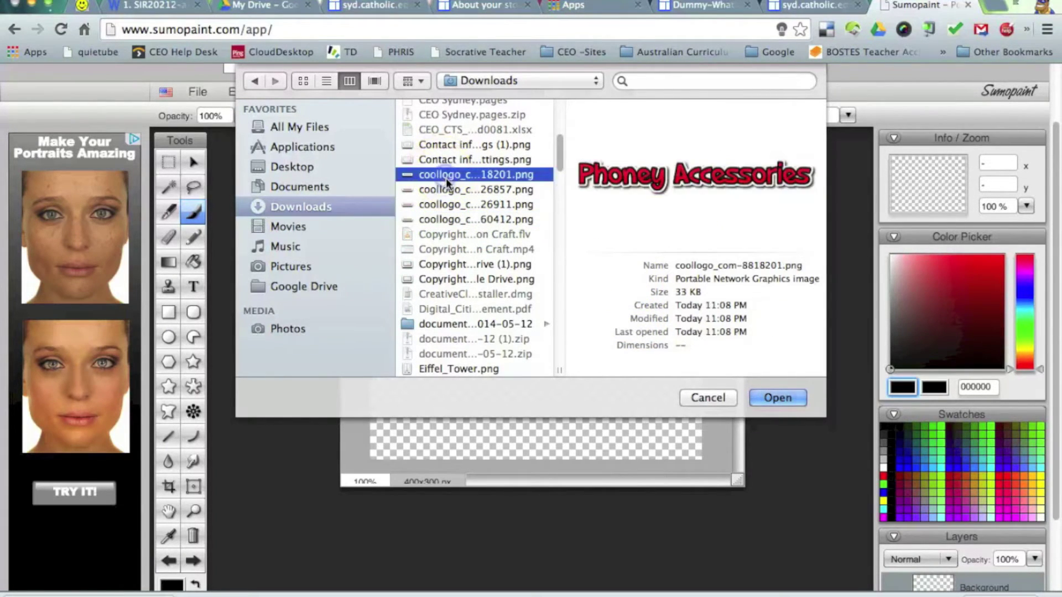
pyautogui.click(779, 405)
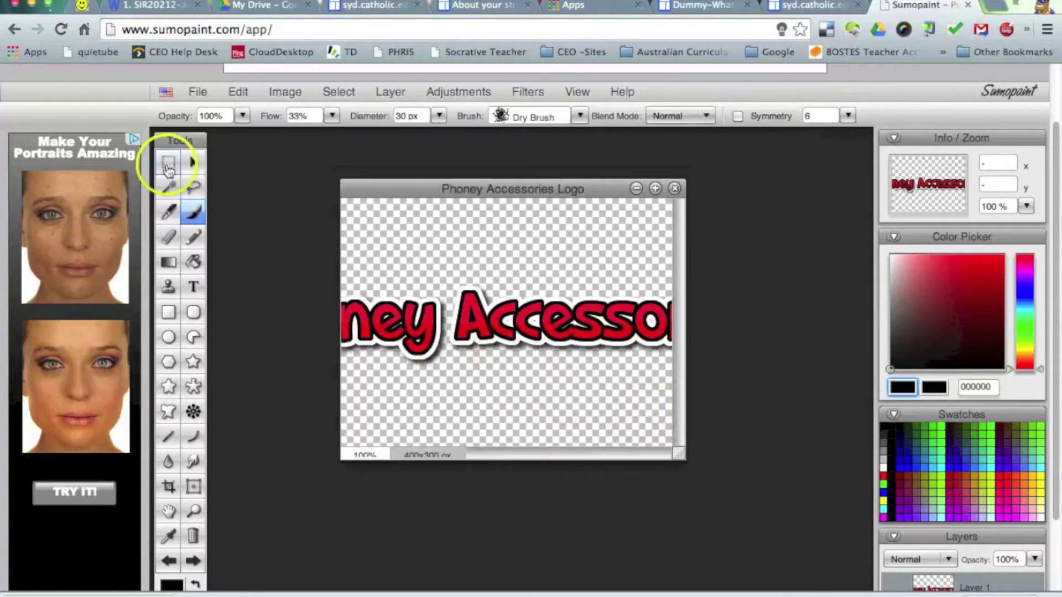
# - Select Layer 1 with the Move tool and shift the logo text to the right
pyautogui.click(193, 162)
pyautogui.scroll(-1, 1057, 454)
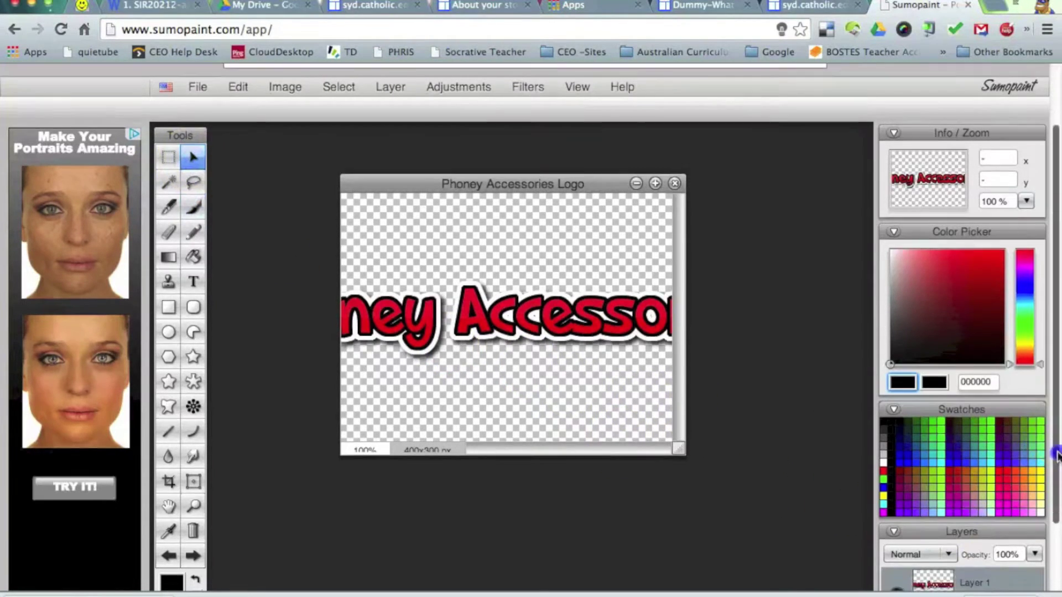
pyautogui.scroll(-3, 1057, 455)
pyautogui.click(952, 523)
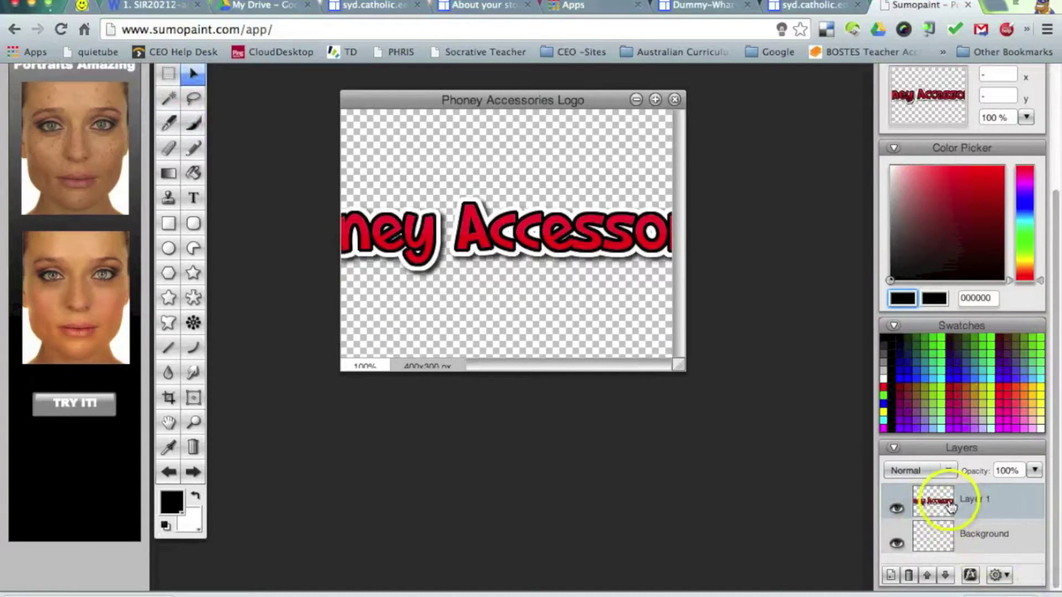
pyautogui.click(626, 328)
pyautogui.moveTo(487, 241); pyautogui.dragTo(610, 281)
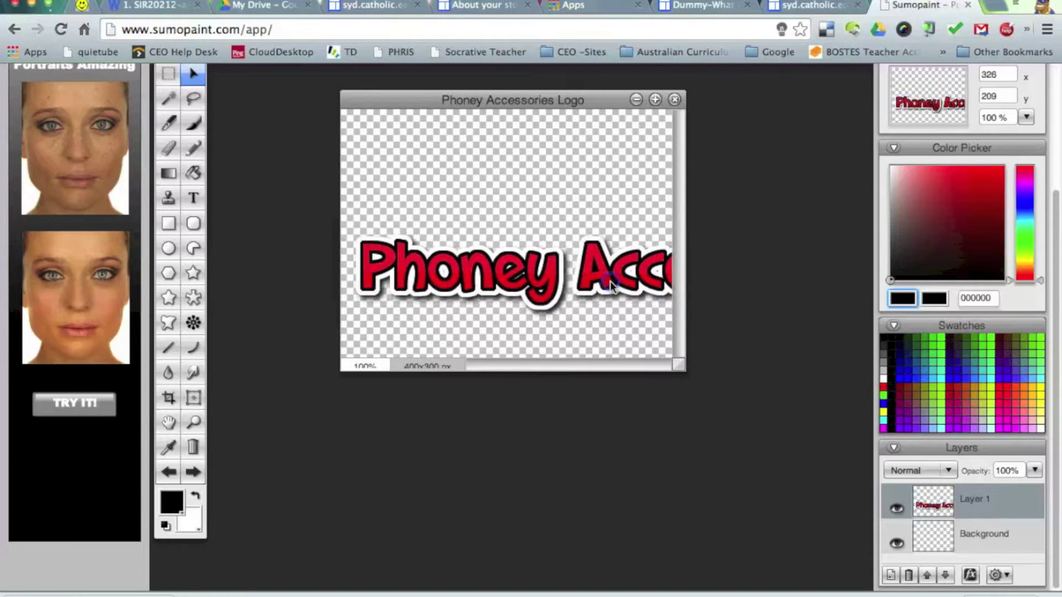
pyautogui.scroll(1, 788, 337)
pyautogui.scroll(5, 788, 337)
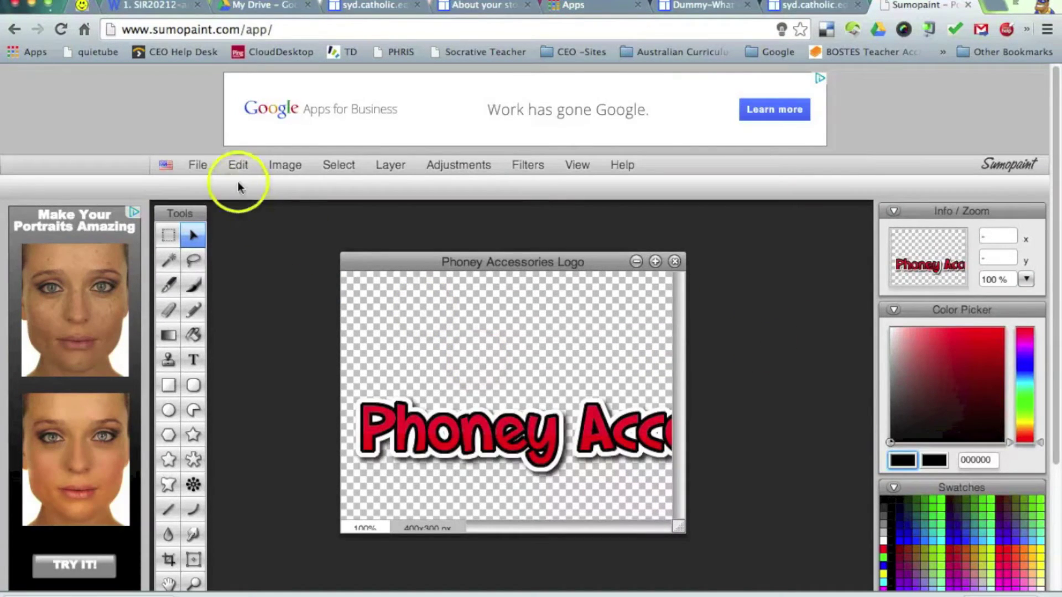
# - Free-transform the logo to span the canvas width across its middle, then apply it
pyautogui.click(238, 165)
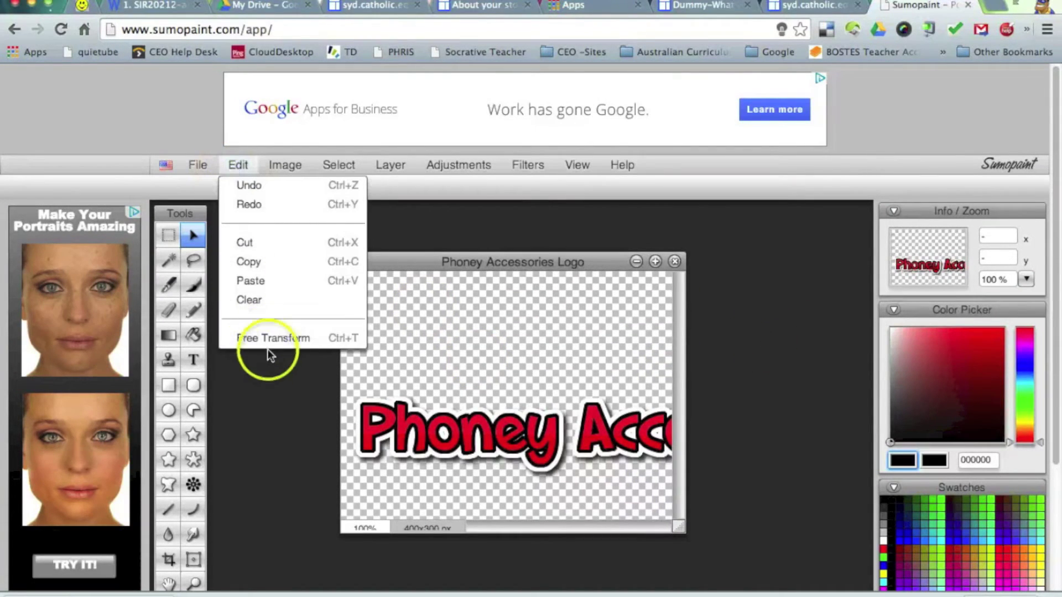
pyautogui.click(281, 340)
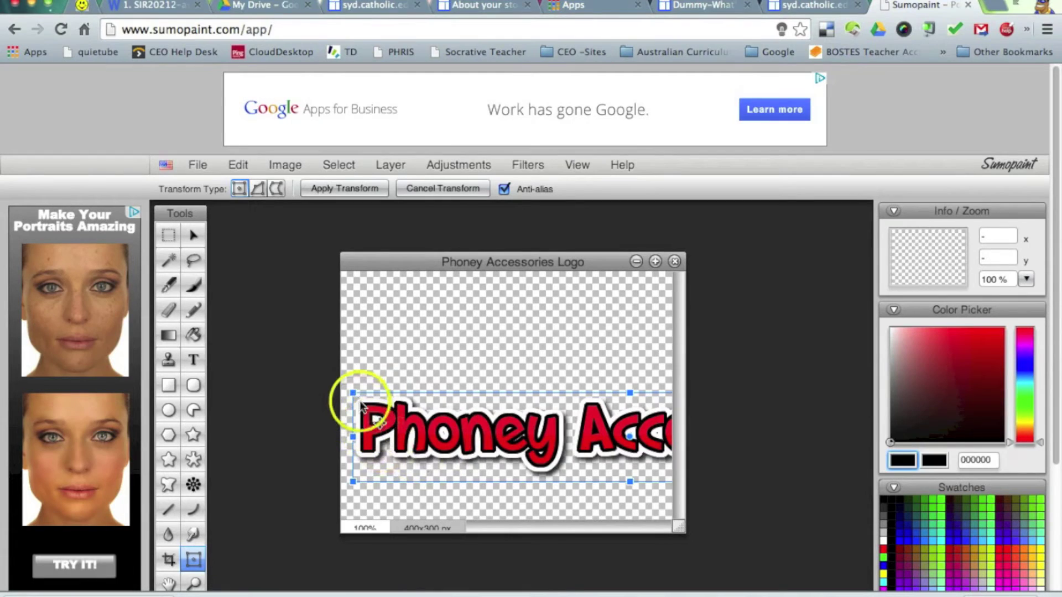
pyautogui.moveTo(353, 393); pyautogui.dragTo(403, 416)
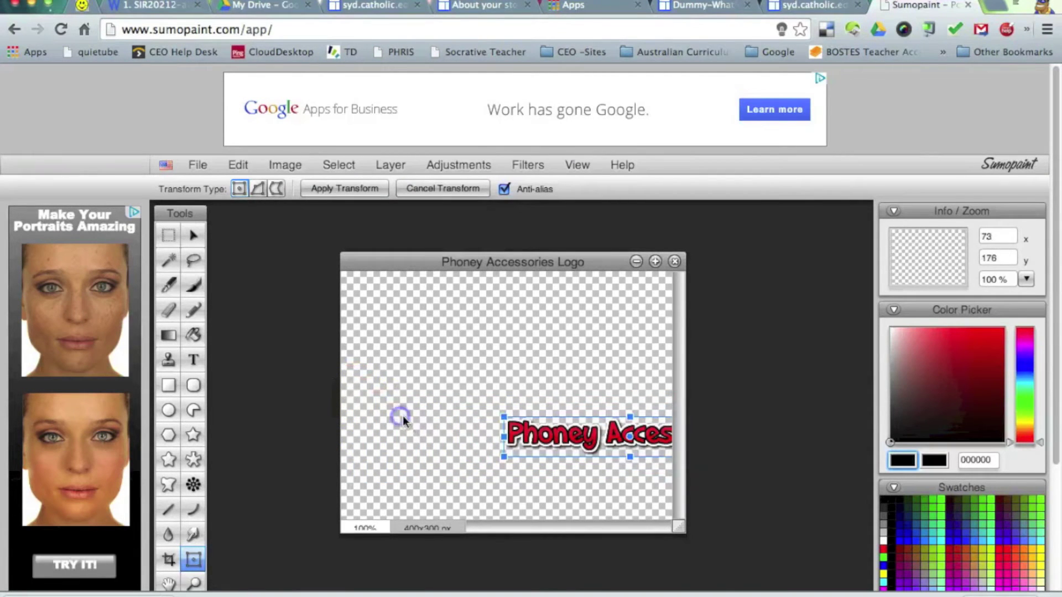
pyautogui.moveTo(533, 437); pyautogui.dragTo(407, 331)
pyautogui.click(545, 366)
pyautogui.moveTo(613, 350); pyautogui.dragTo(646, 435)
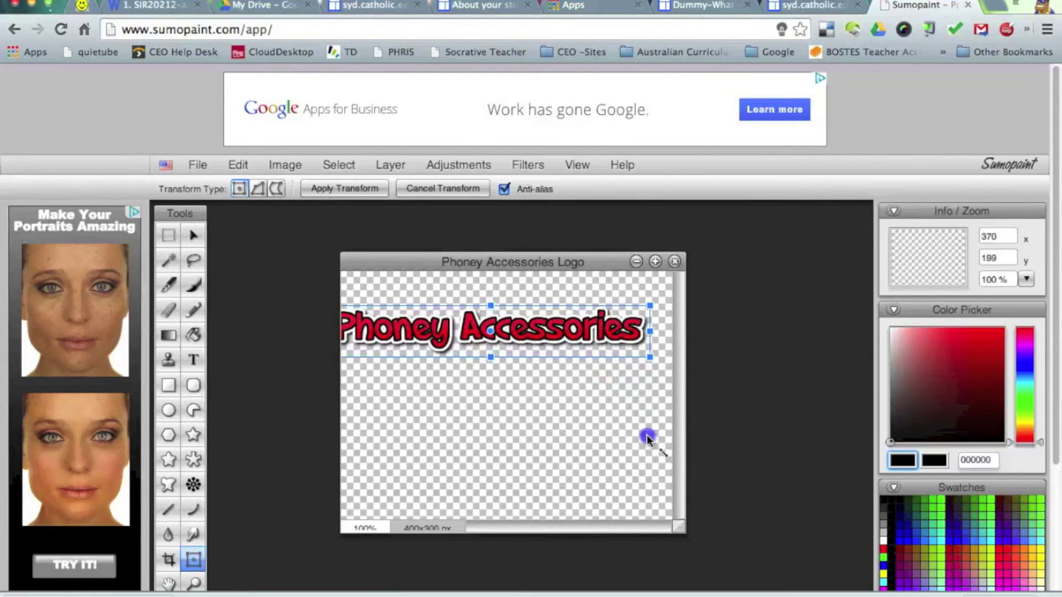
pyautogui.moveTo(546, 330); pyautogui.dragTo(563, 388)
pyautogui.moveTo(668, 416); pyautogui.dragTo(655, 419)
pyautogui.moveTo(585, 389)
pyautogui.mouseDown()
pyautogui.moveTo(576, 307)
pyautogui.moveTo(573, 373)
pyautogui.mouseUp()
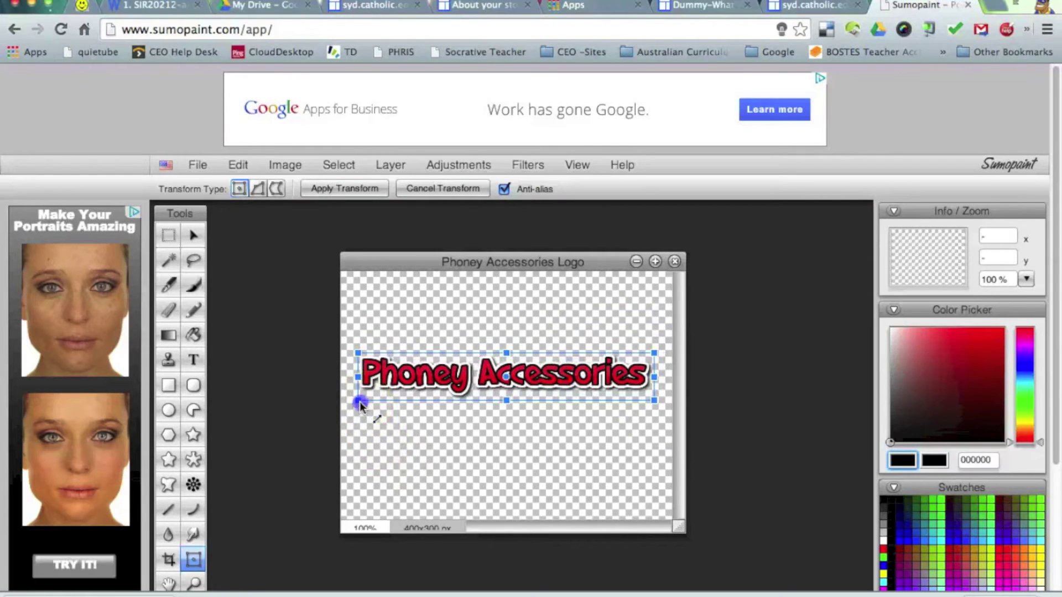
pyautogui.moveTo(360, 402); pyautogui.dragTo(351, 426)
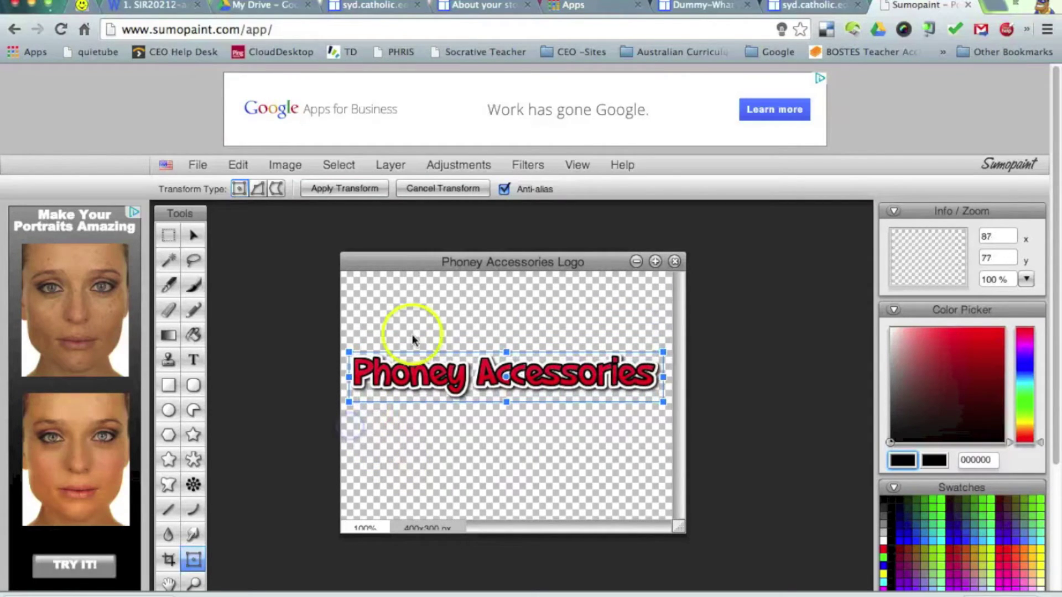
pyautogui.moveTo(410, 373); pyautogui.dragTo(416, 373)
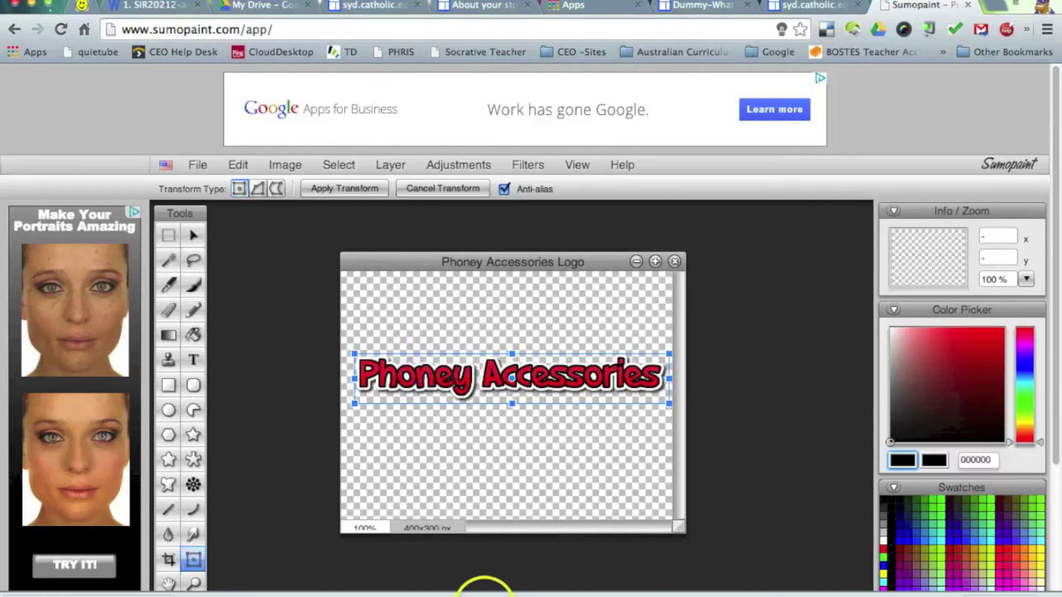
pyautogui.click(343, 189)
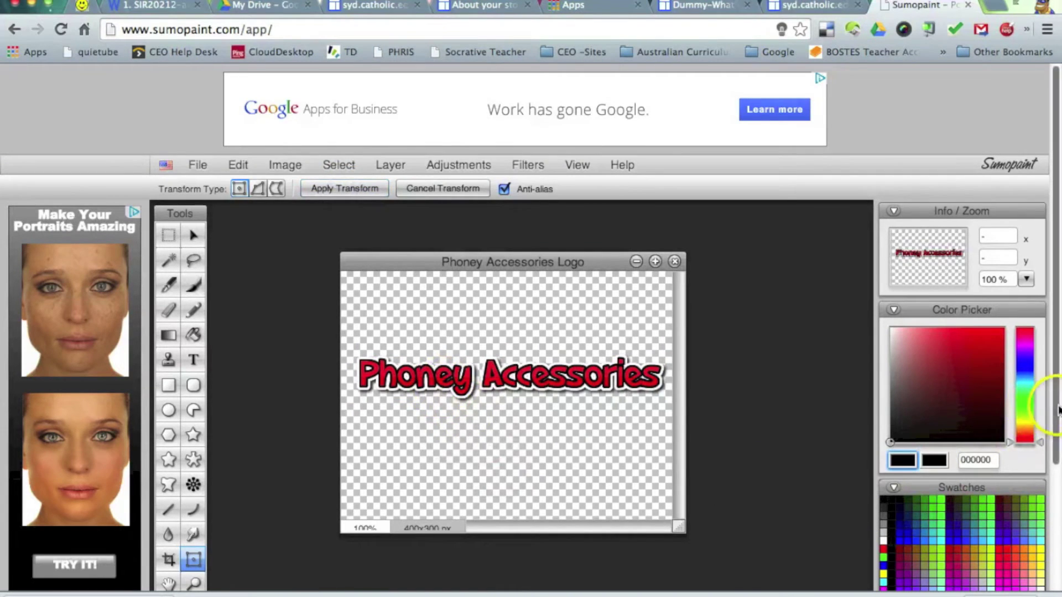
# - Rename the lettering layer, Layer 1, to 'Text' in the Layers panel
pyautogui.scroll(-5, 1037, 415)
pyautogui.click(934, 502)
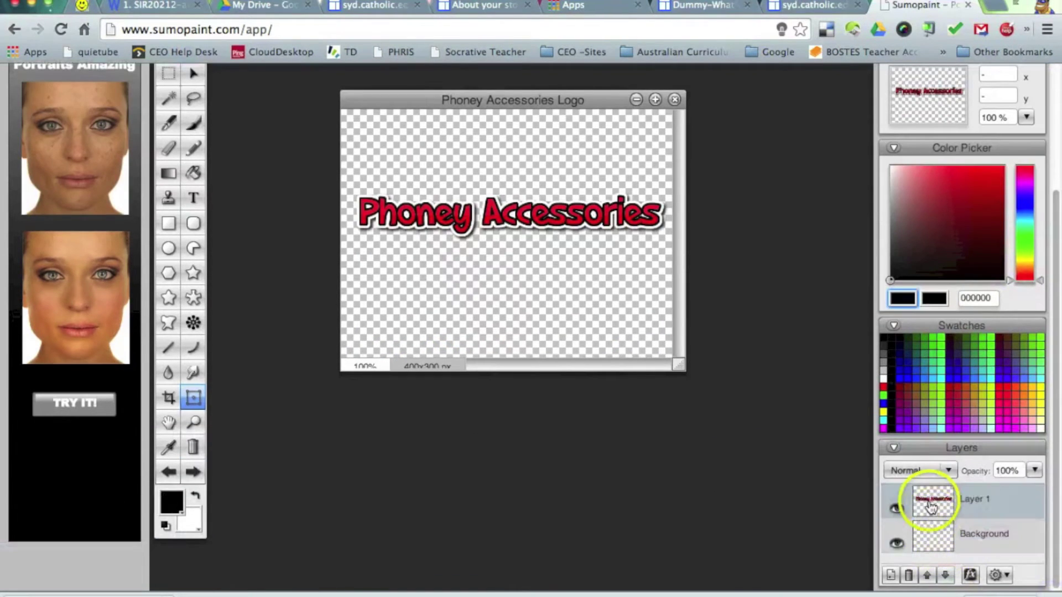
pyautogui.doubleClick(977, 500)
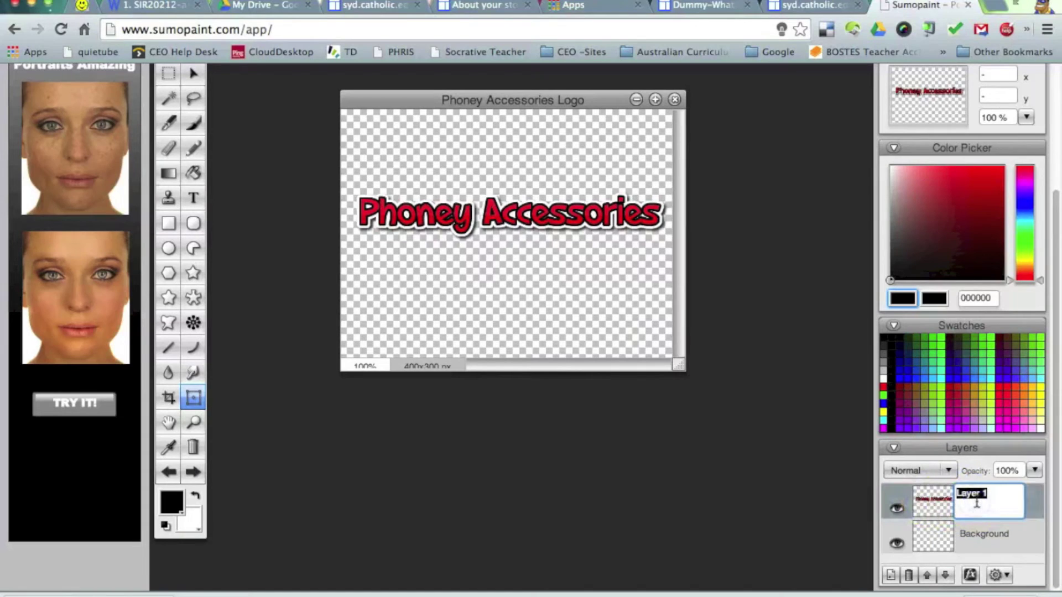
pyautogui.press('Tab')
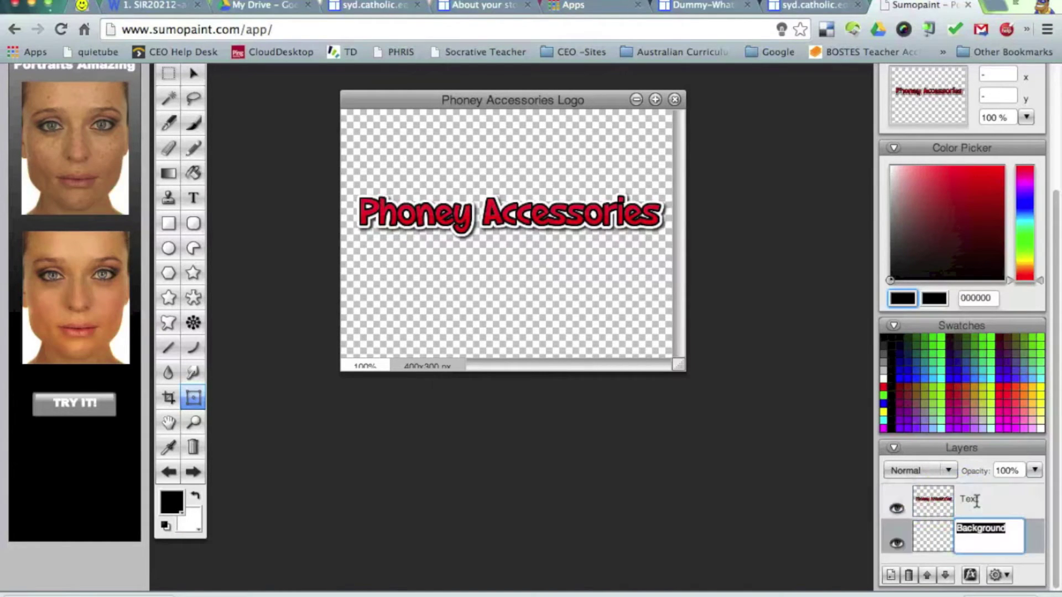
pyautogui.click(592, 294)
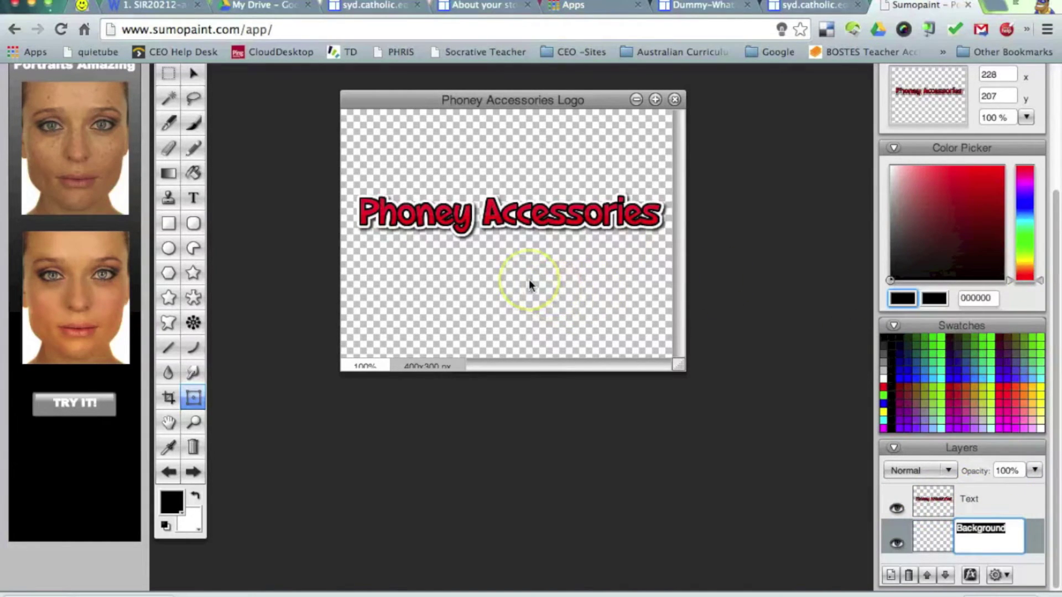
pyautogui.scroll(5, 529, 280)
pyautogui.scroll(-3, 532, 279)
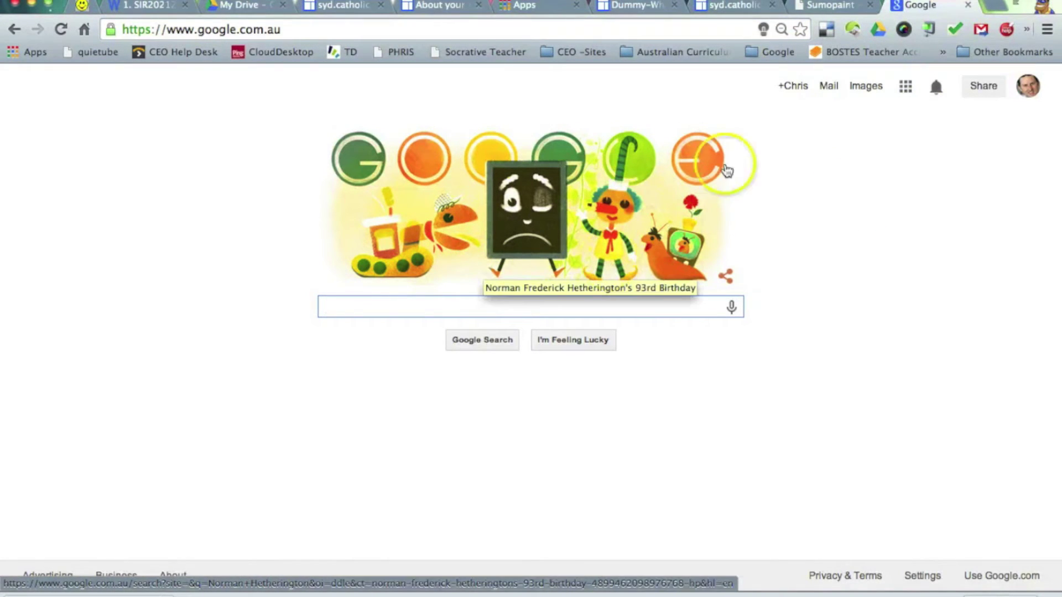
# - Run a Google Images search for 'phones'
pyautogui.click(857, 89)
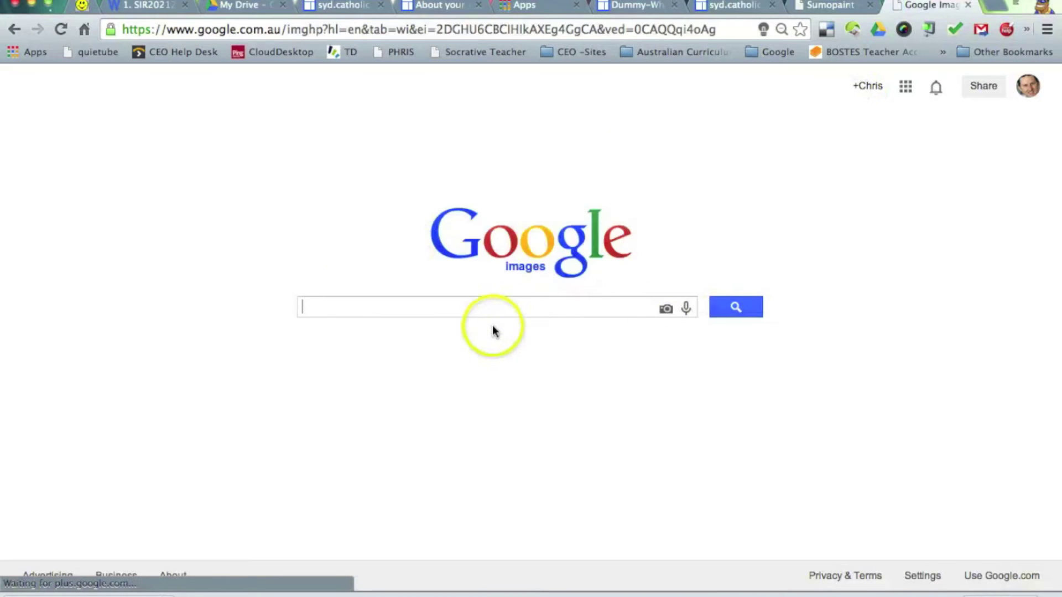
pyautogui.write('phones')
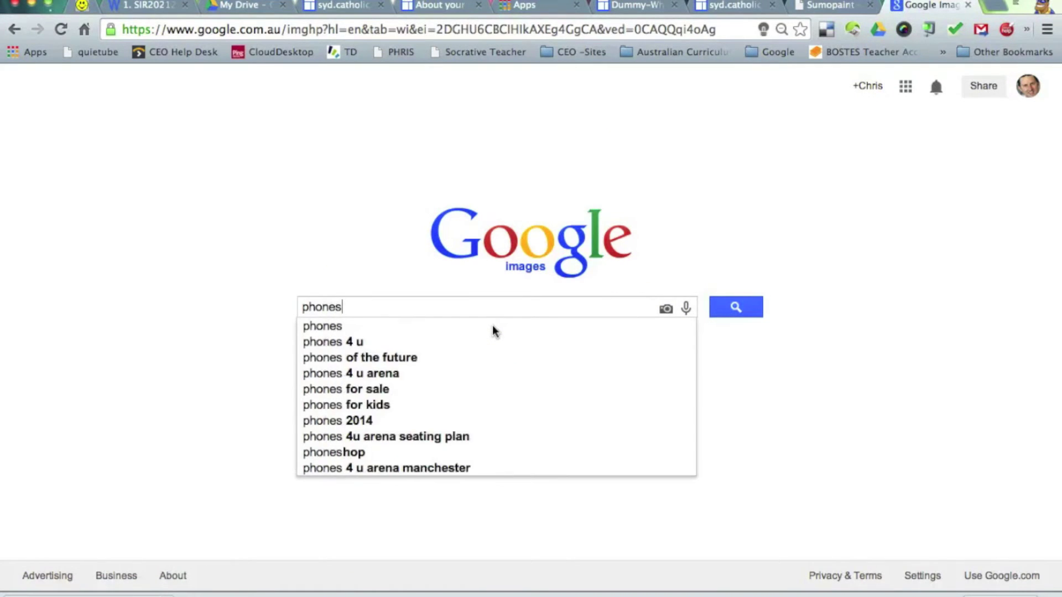
pyautogui.press('Return')
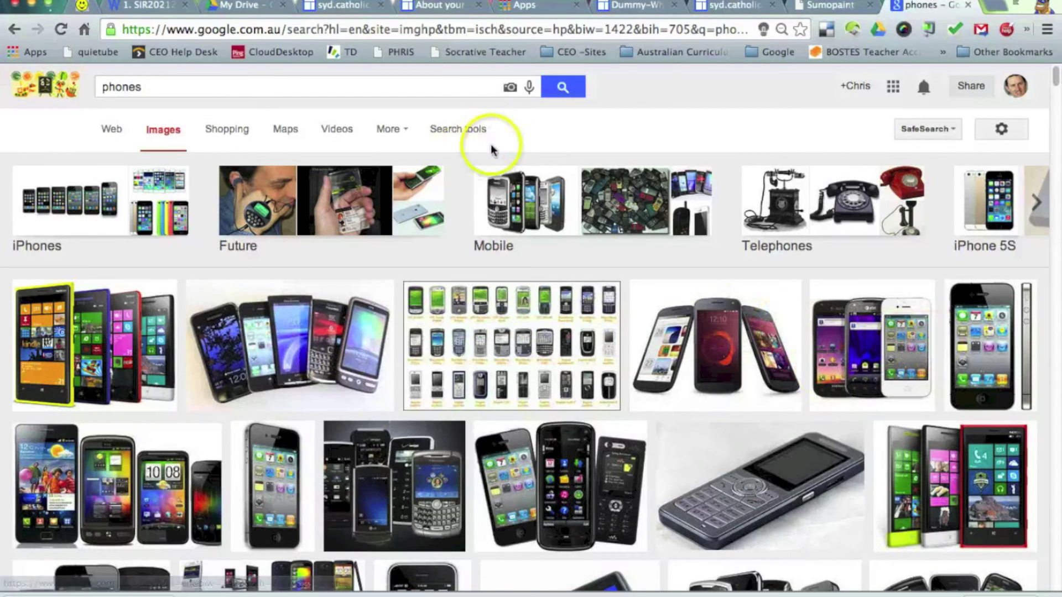
# - Filter usage rights to Labeled for reuse with modification and preview the phone-cover shelves photo
pyautogui.click(458, 129)
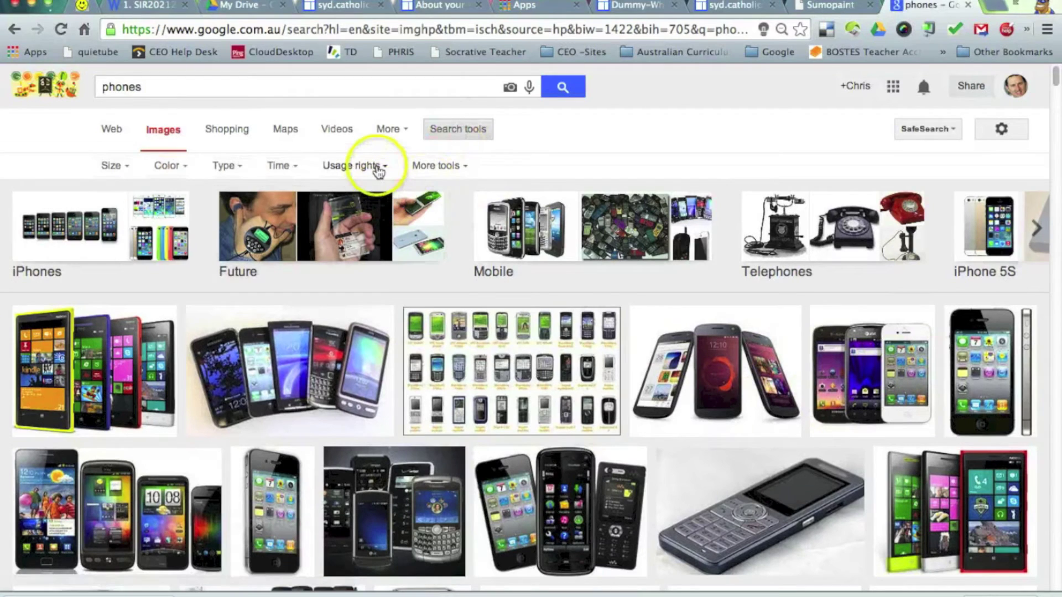
pyautogui.click(378, 169)
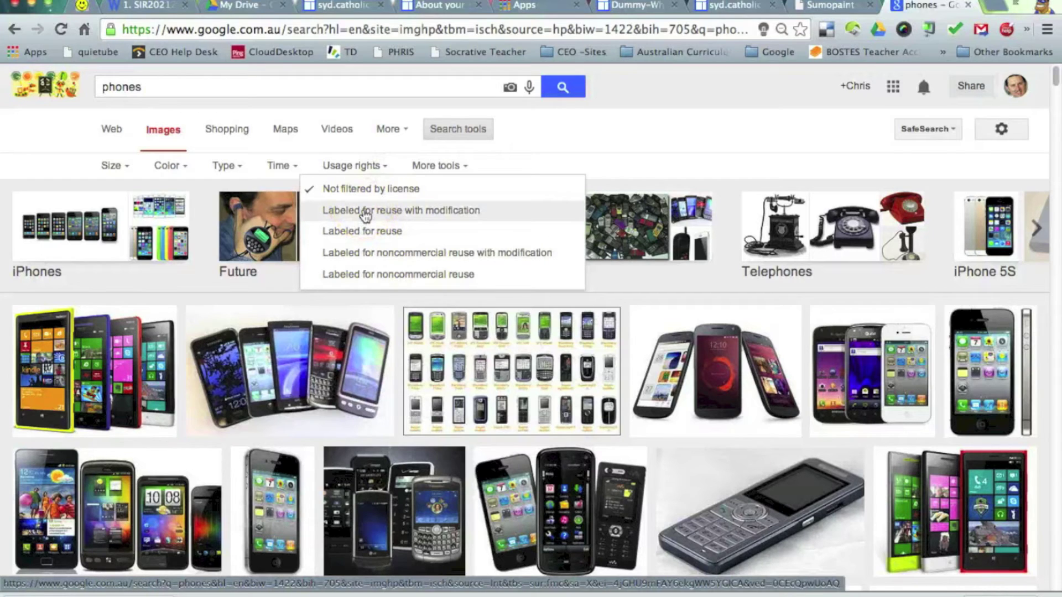
pyautogui.click(346, 218)
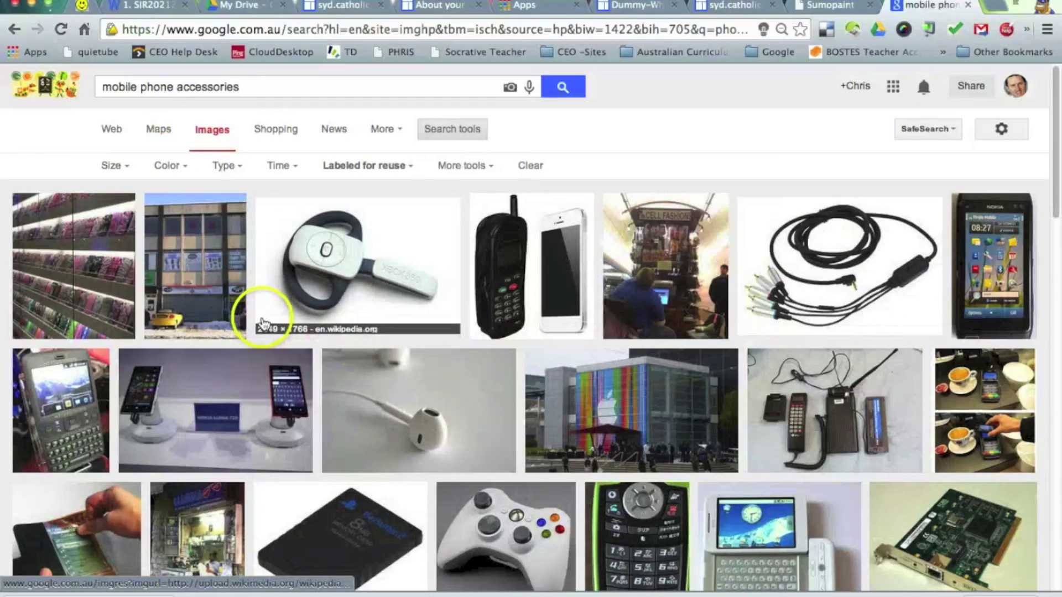
pyautogui.scroll(-4, 318, 293)
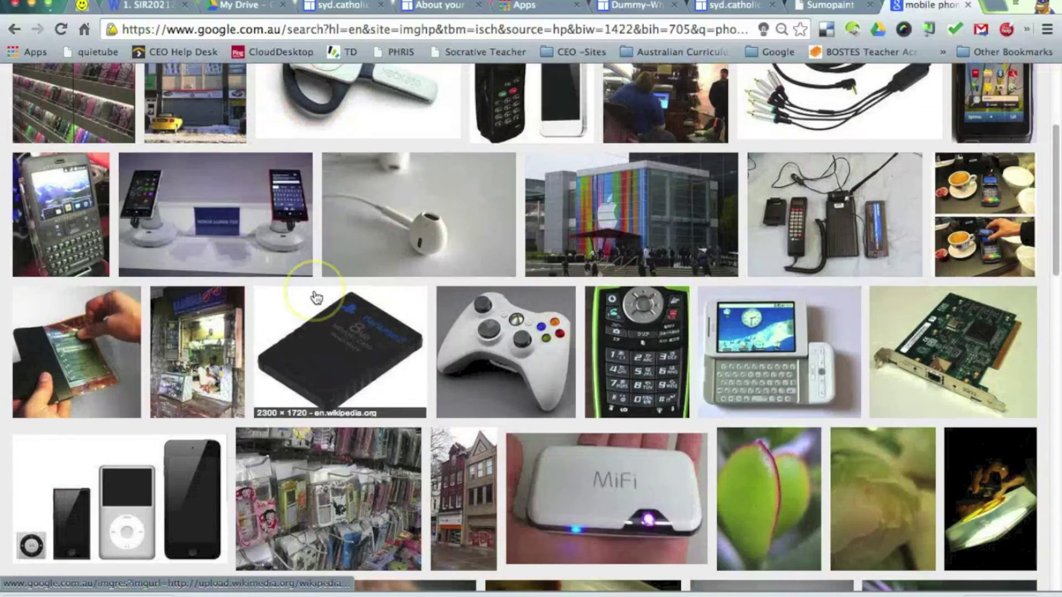
pyautogui.scroll(-4, 317, 298)
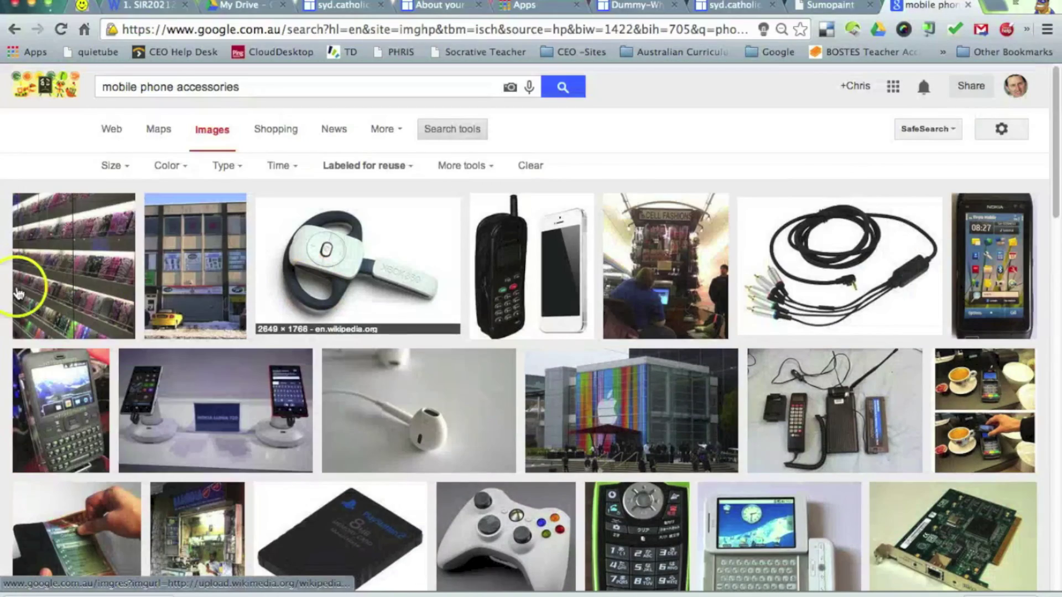
pyautogui.click(61, 245)
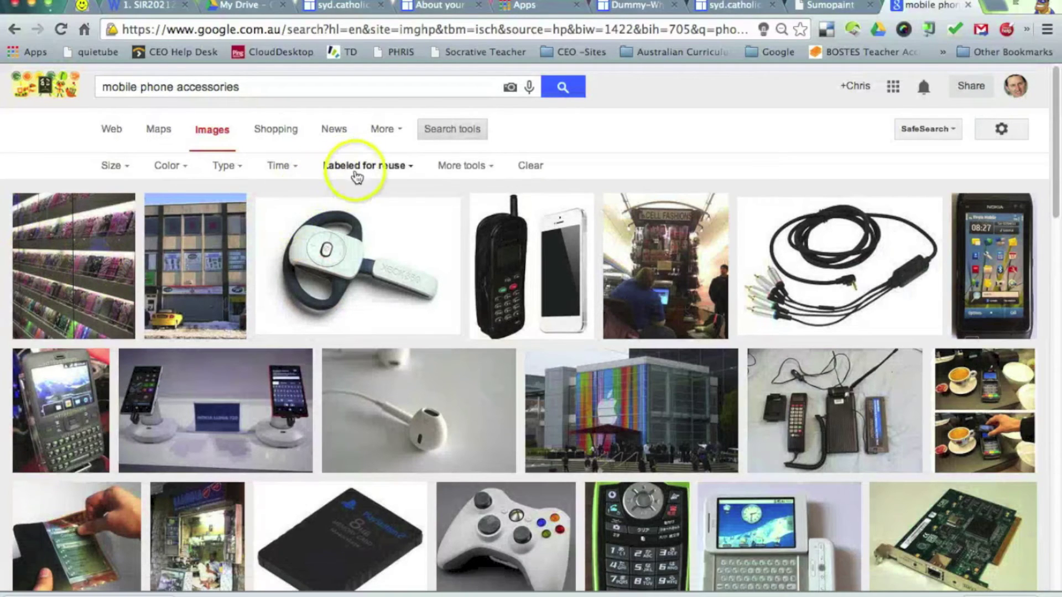
pyautogui.click(86, 275)
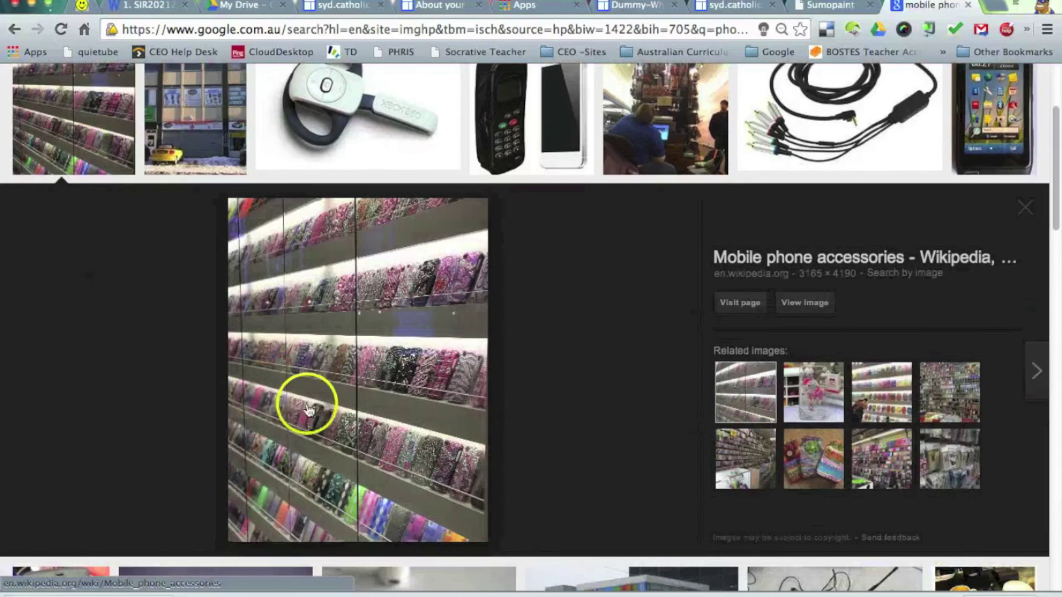
# - Open the phone-cover display photo at full size, select its URL, and return to Sumo Paint
pyautogui.click(795, 311)
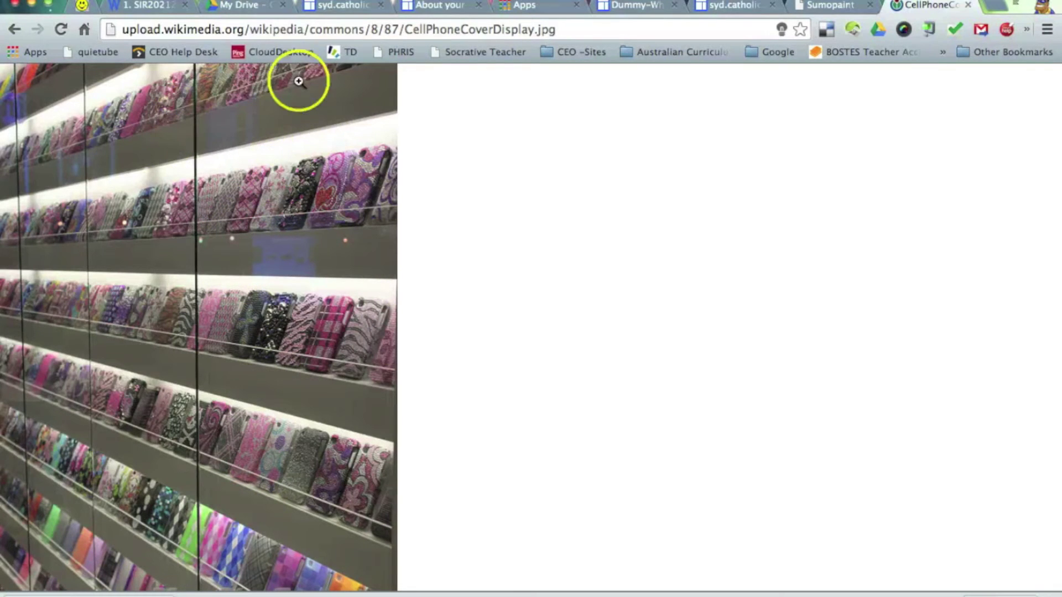
pyautogui.click(329, 35)
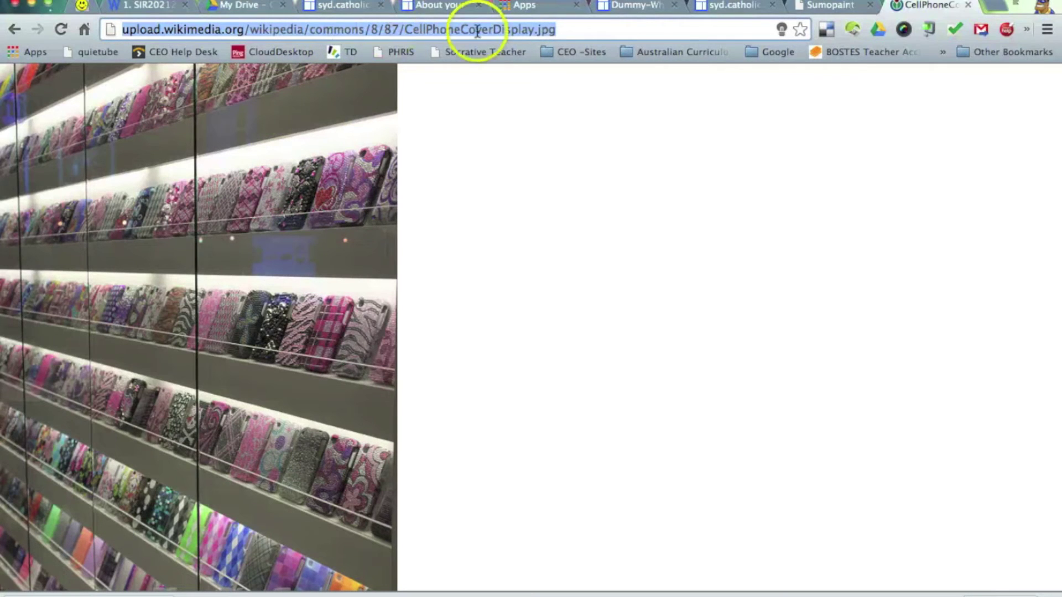
pyautogui.click(804, 7)
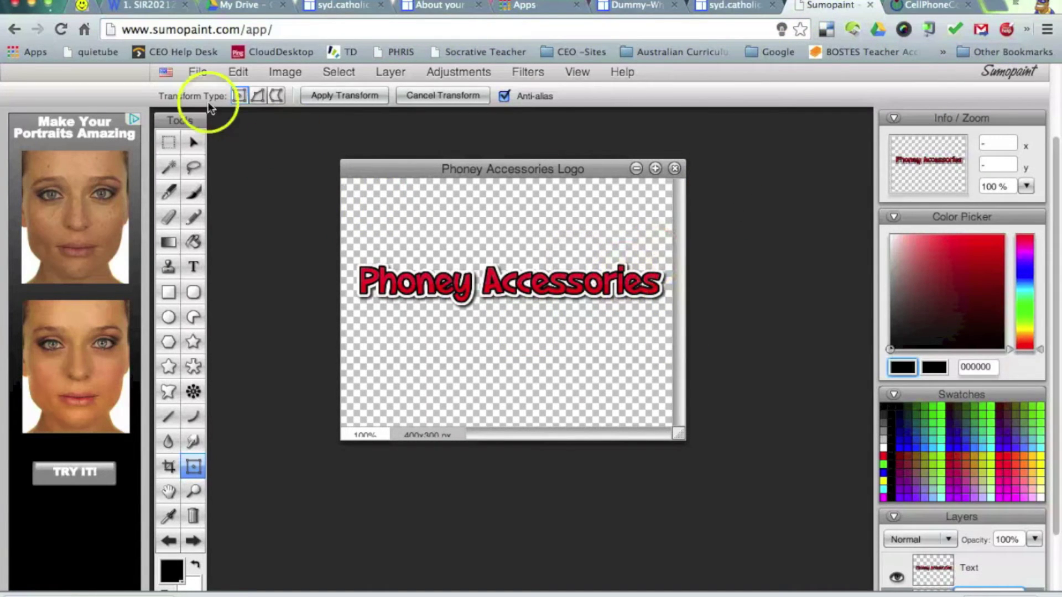
# - Import the CellPhoneCoverDisplay.jpg photo from its pasted URL as Layer 2
pyautogui.click(197, 72)
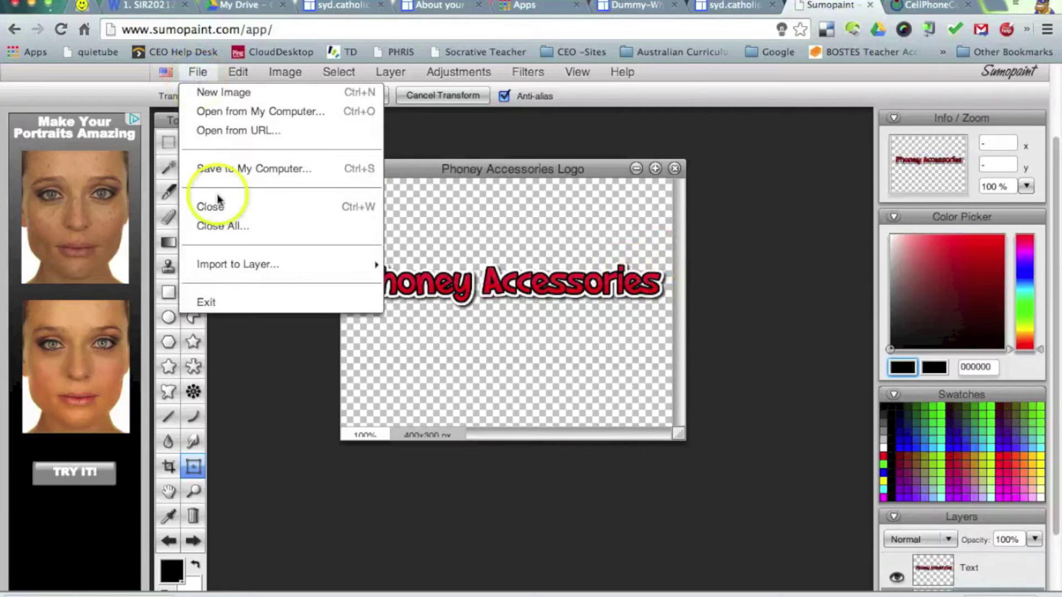
pyautogui.moveTo(225, 260)
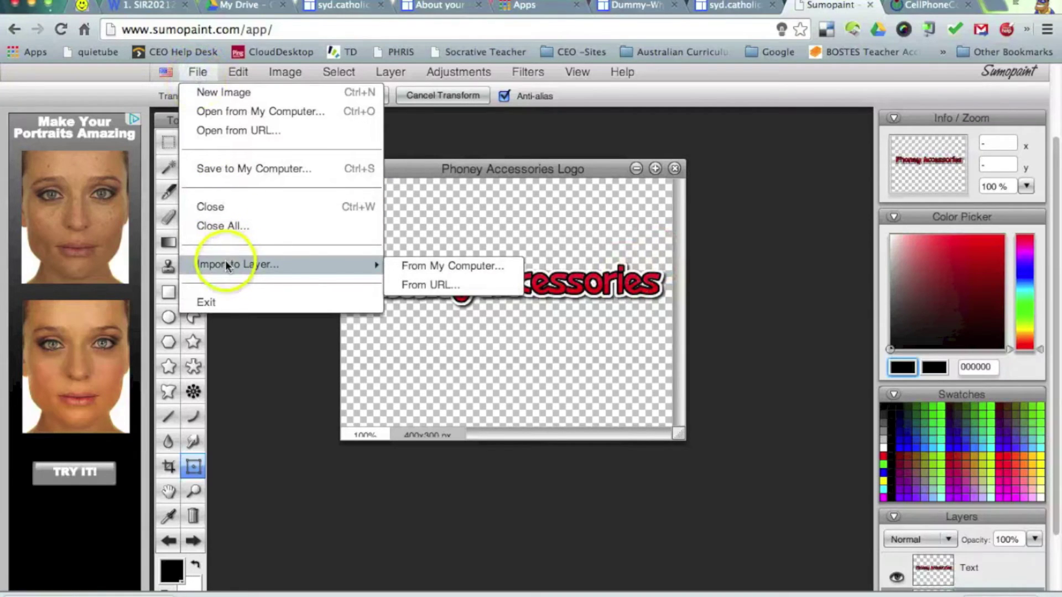
pyautogui.click(413, 285)
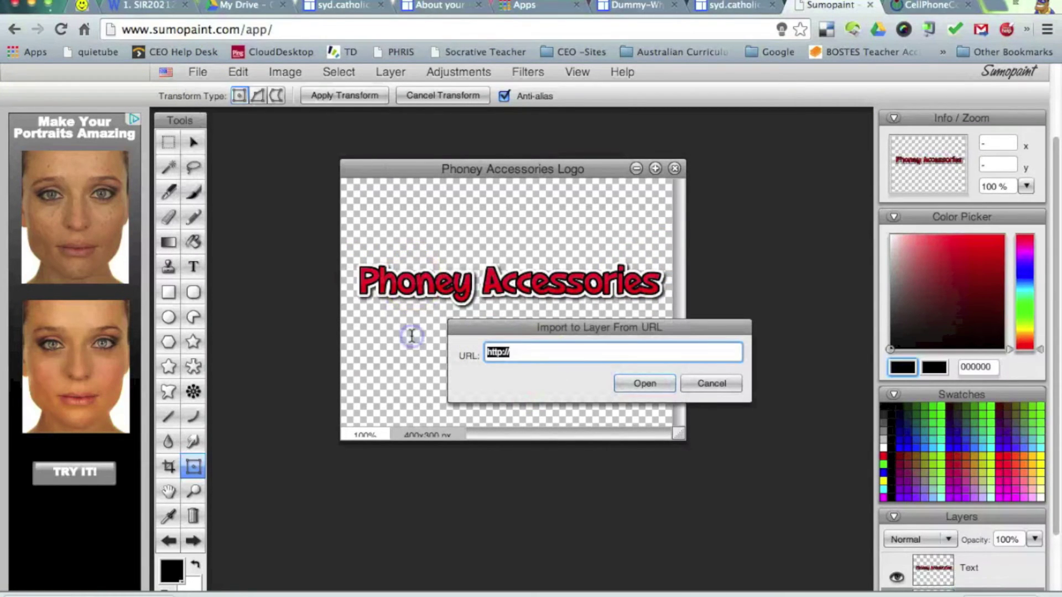
pyautogui.press('super+v')
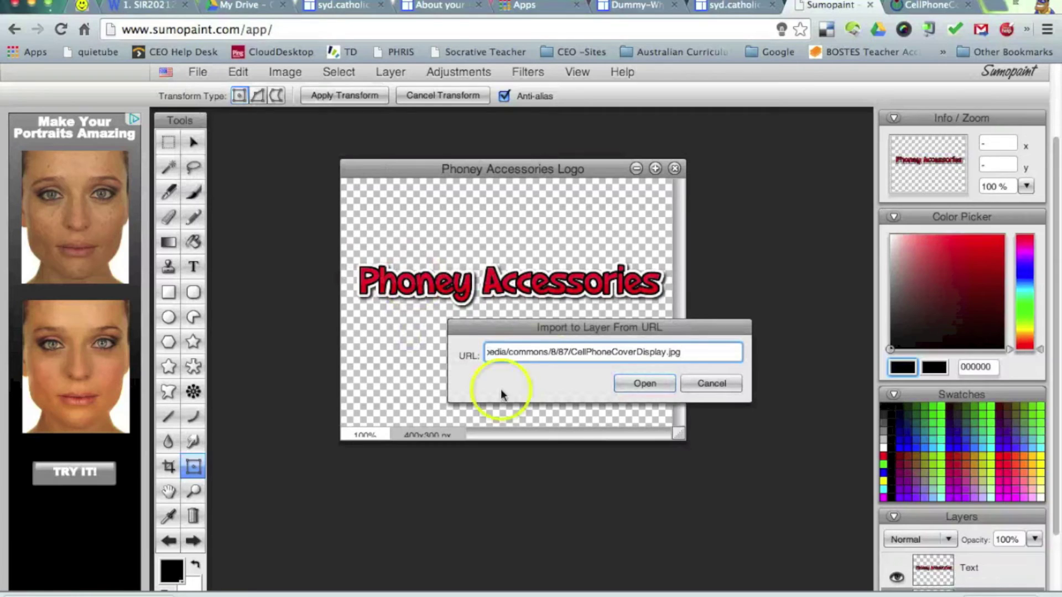
pyautogui.click(654, 383)
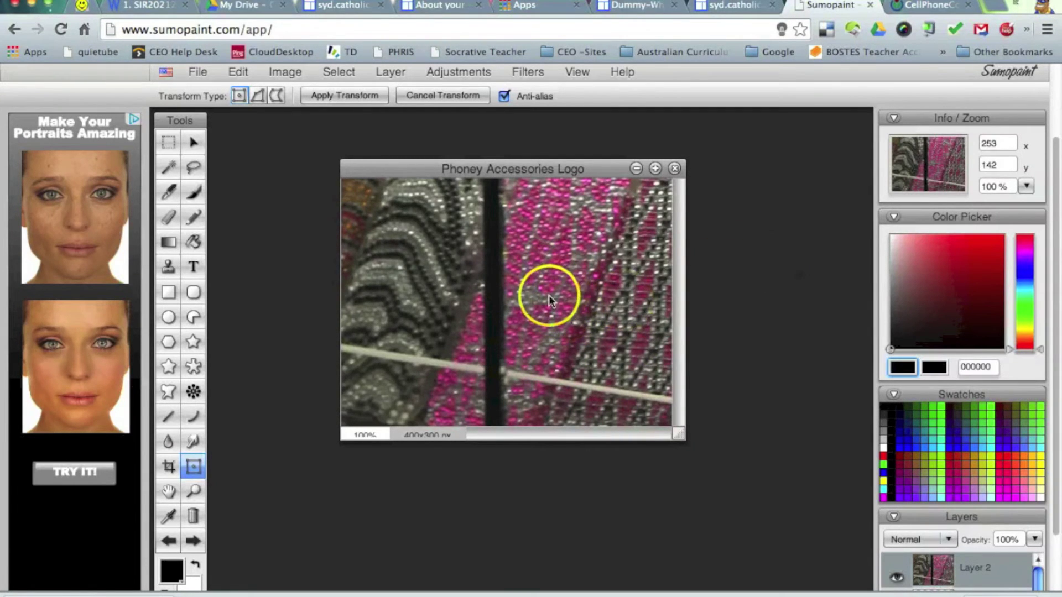
# - Free-transform the photo layer, zooming out to 6% and shrinking it around the canvas centre
pyautogui.click(198, 73)
pyautogui.moveTo(247, 74)
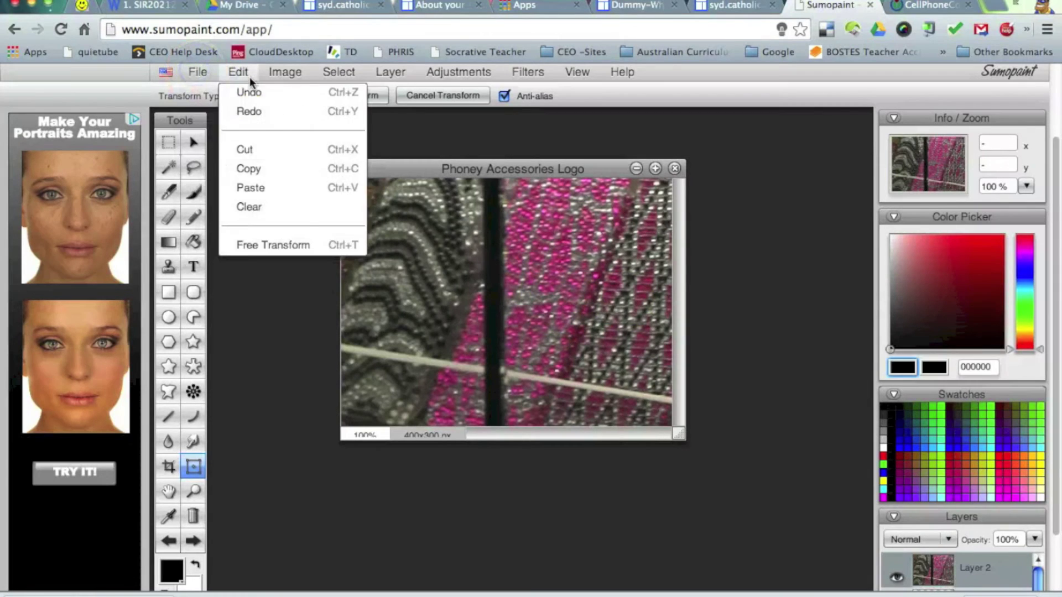
pyautogui.click(276, 244)
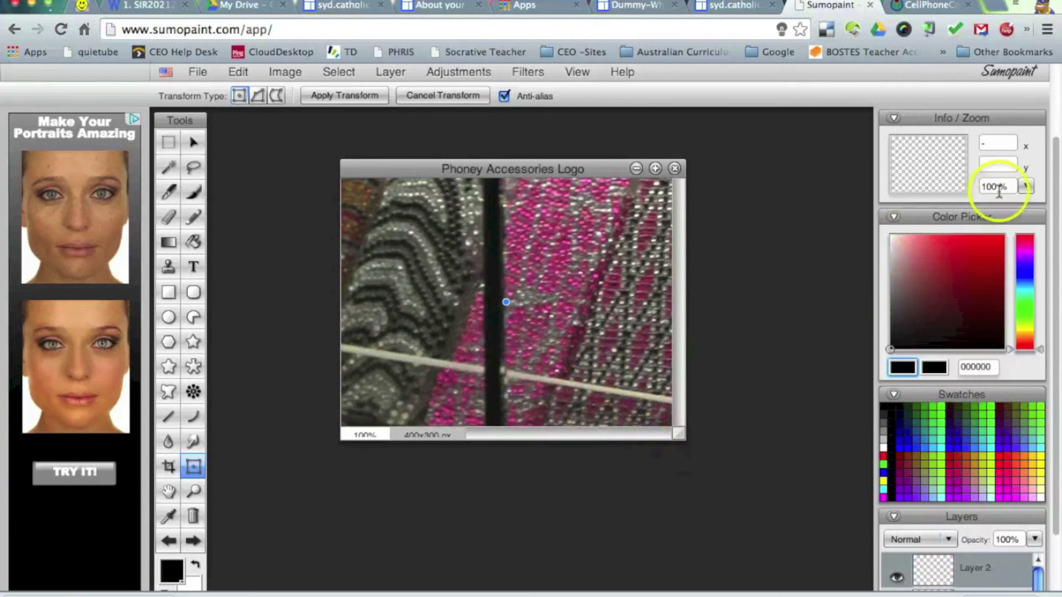
pyautogui.click(1026, 187)
pyautogui.click(958, 206)
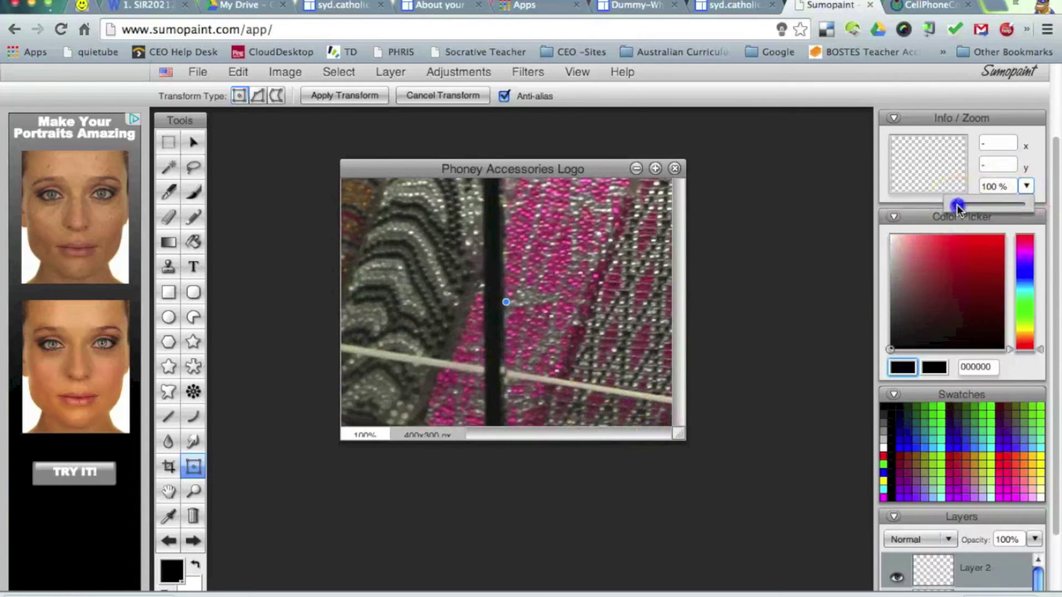
pyautogui.moveTo(959, 207); pyautogui.dragTo(640, 218)
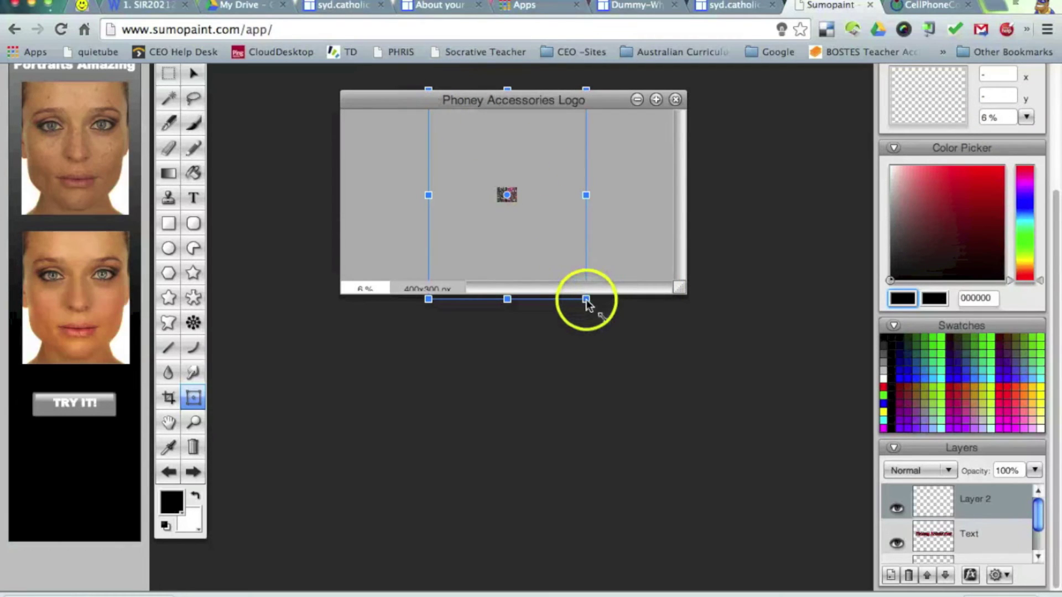
pyautogui.moveTo(586, 299); pyautogui.dragTo(522, 209)
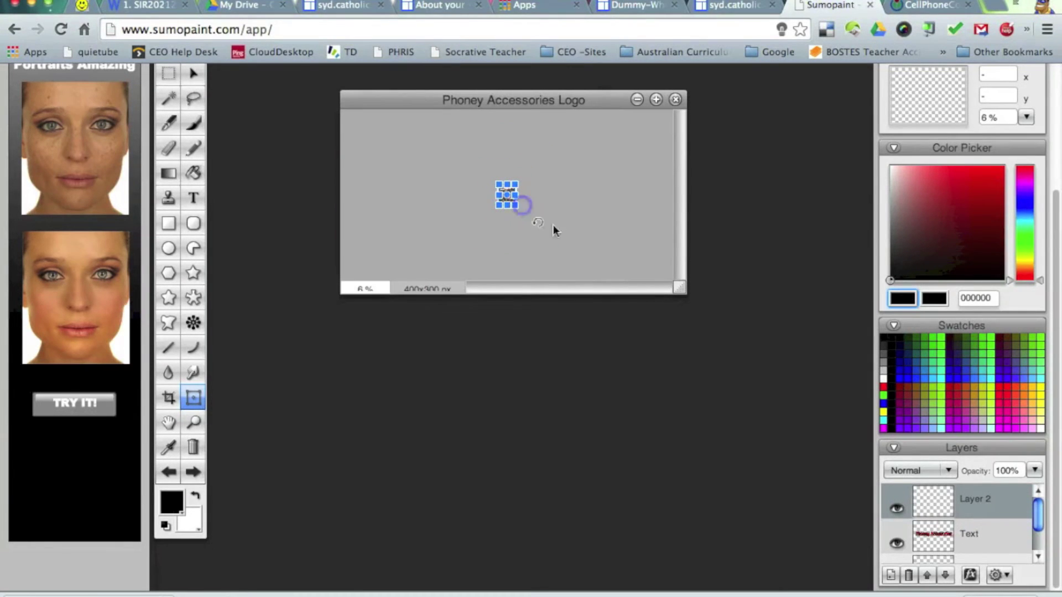
# - Zoom to 51% and move the photo right and up to uncover 'Phoney'
pyautogui.click(1026, 119)
pyautogui.moveTo(952, 135); pyautogui.dragTo(959, 142)
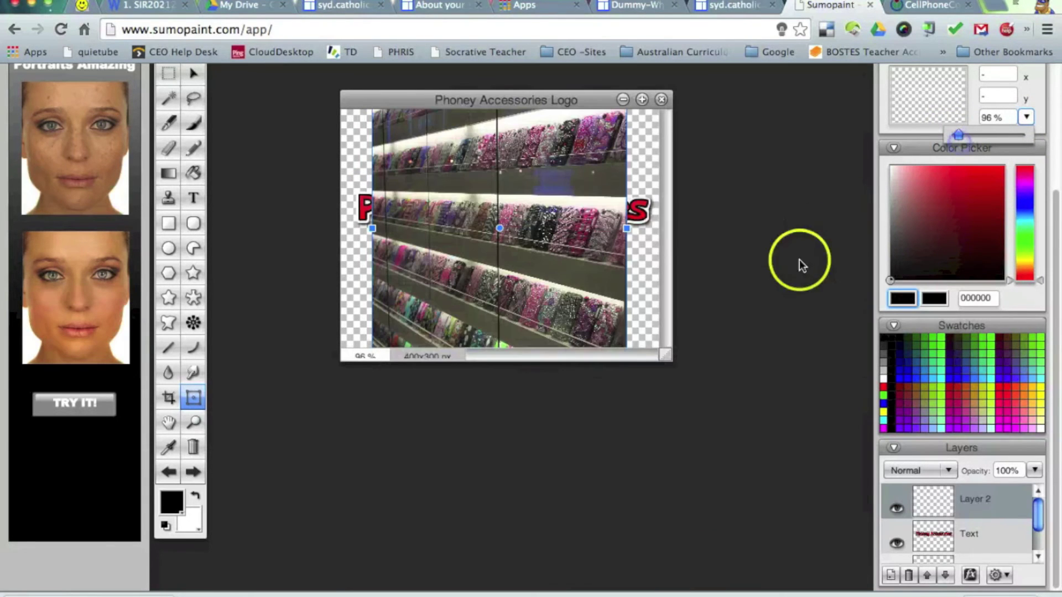
pyautogui.click(737, 407)
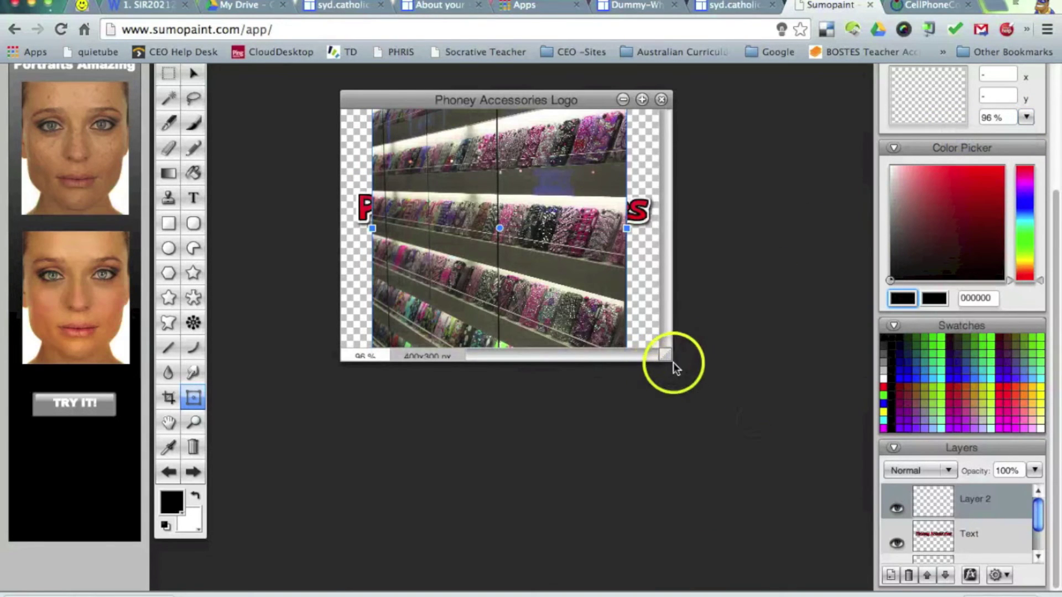
pyautogui.click(1028, 118)
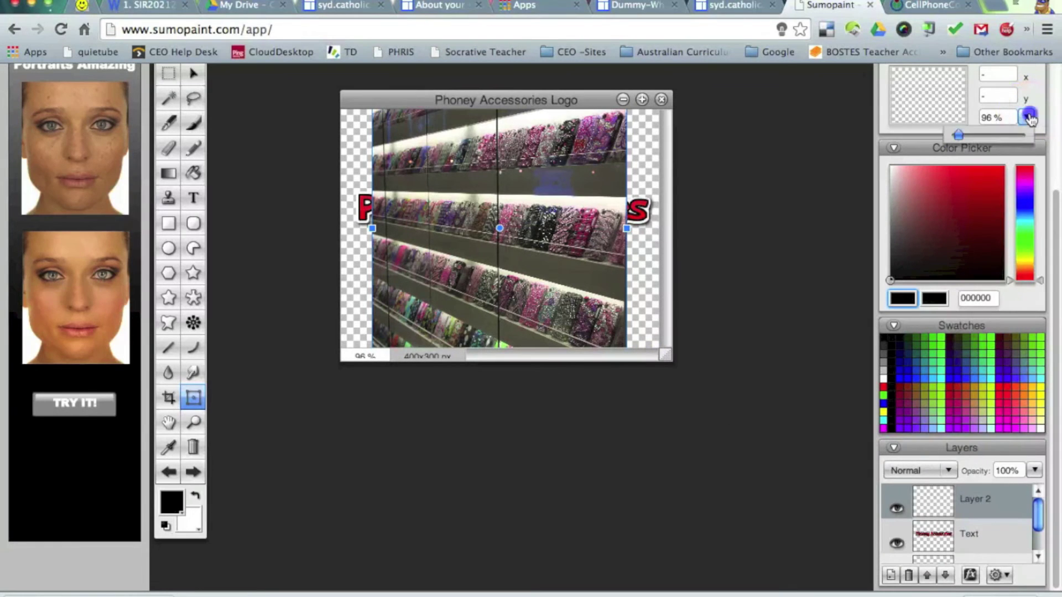
pyautogui.moveTo(959, 138); pyautogui.dragTo(956, 135)
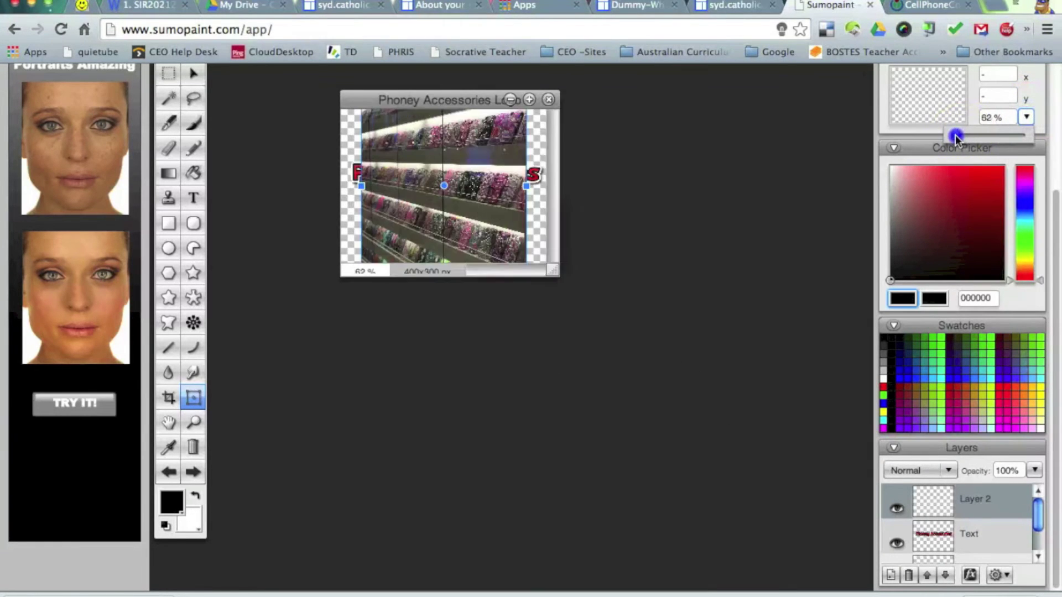
pyautogui.click(451, 143)
pyautogui.moveTo(450, 143); pyautogui.dragTo(386, 142)
pyautogui.moveTo(426, 202); pyautogui.dragTo(468, 178)
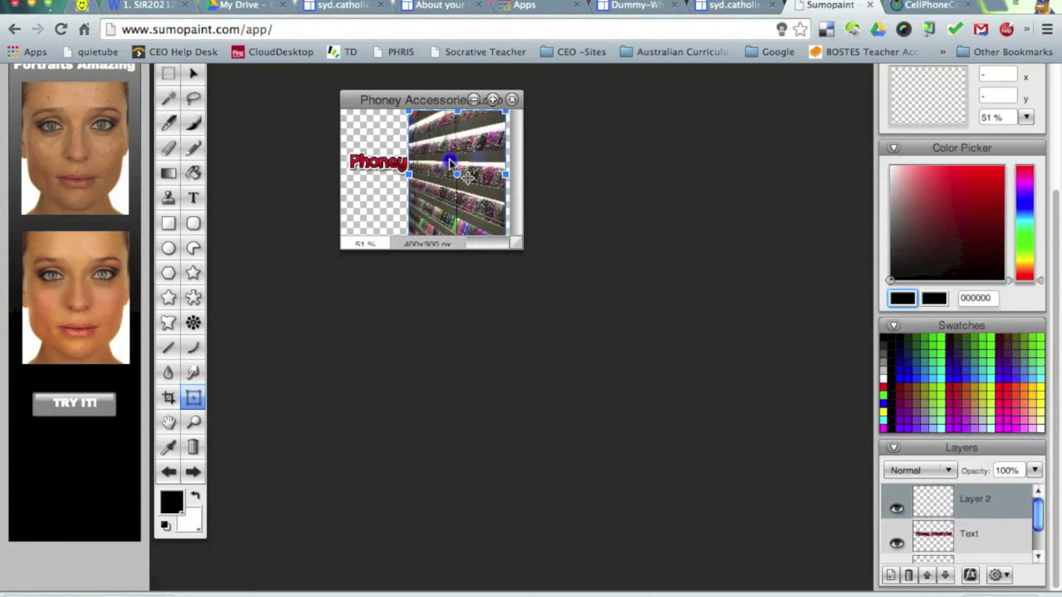
# - Enlarge the document window and shrink the photo inward from its top-left corner
pyautogui.scroll(3, 713, 197)
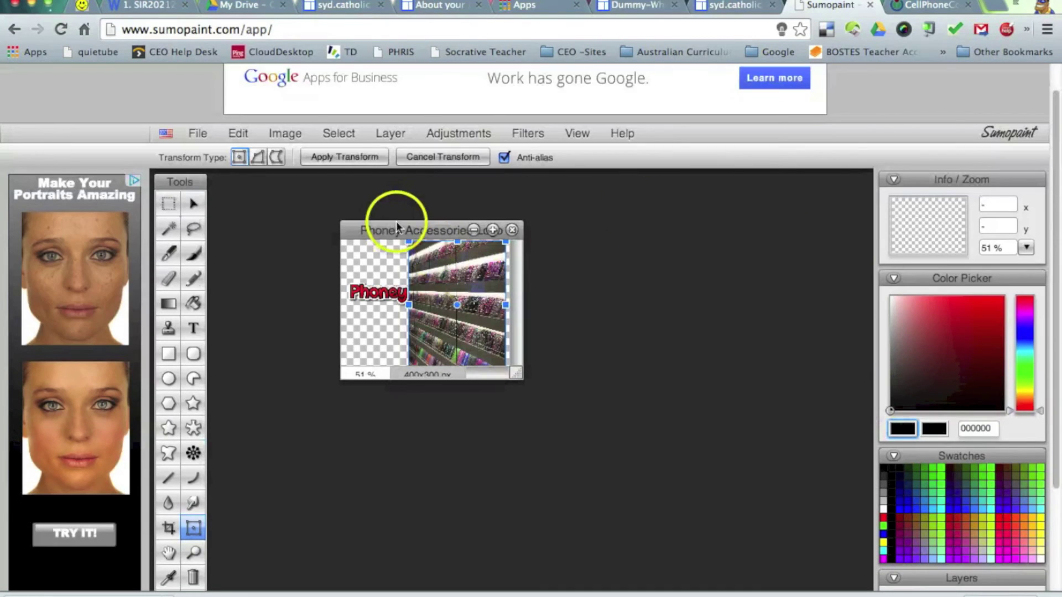
pyautogui.scroll(1, 433, 261)
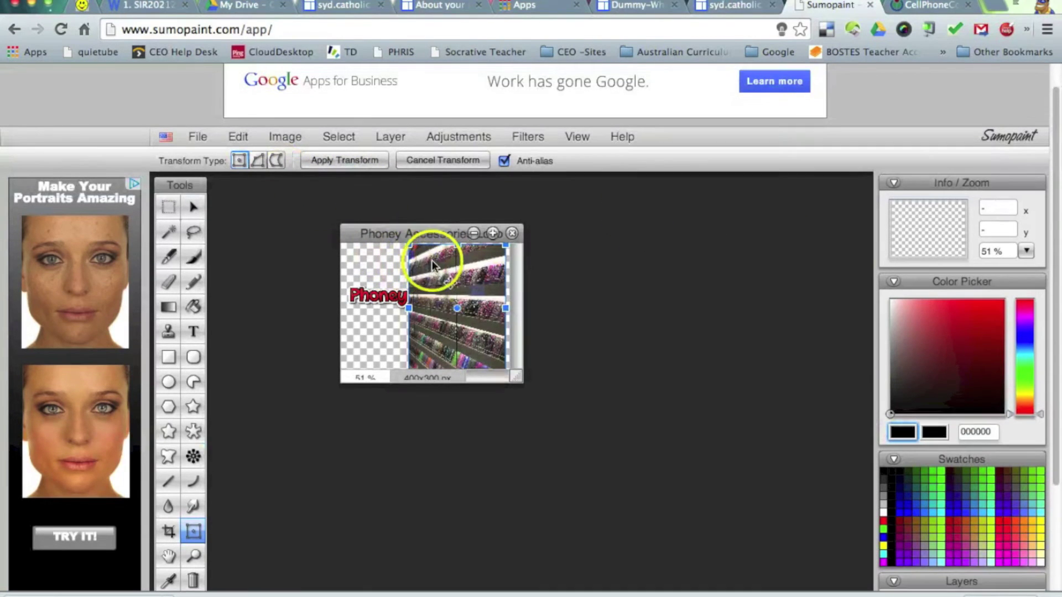
pyautogui.moveTo(516, 387); pyautogui.dragTo(659, 471)
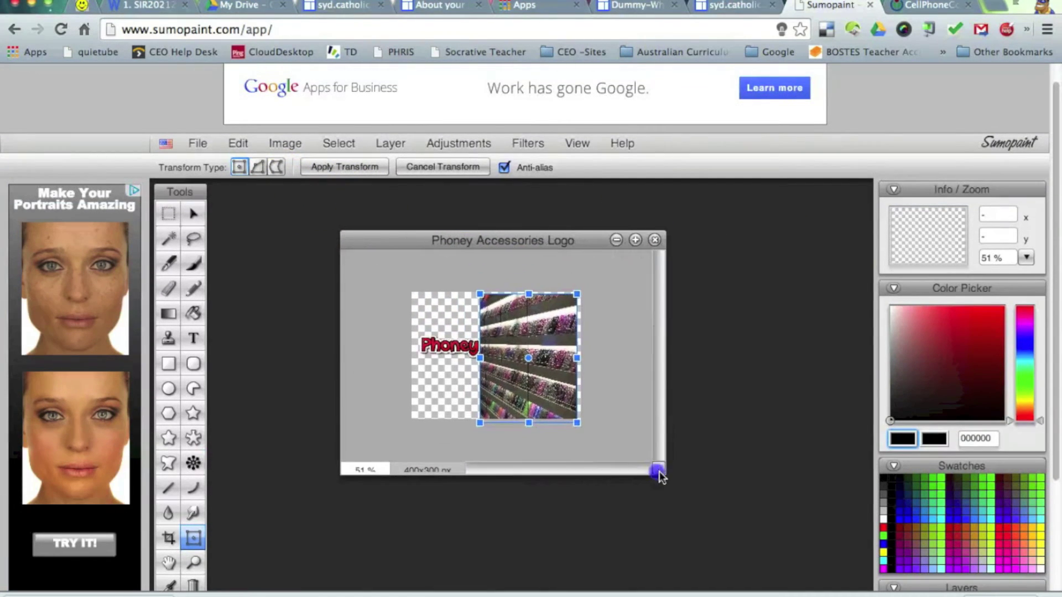
pyautogui.moveTo(481, 298); pyautogui.dragTo(484, 298)
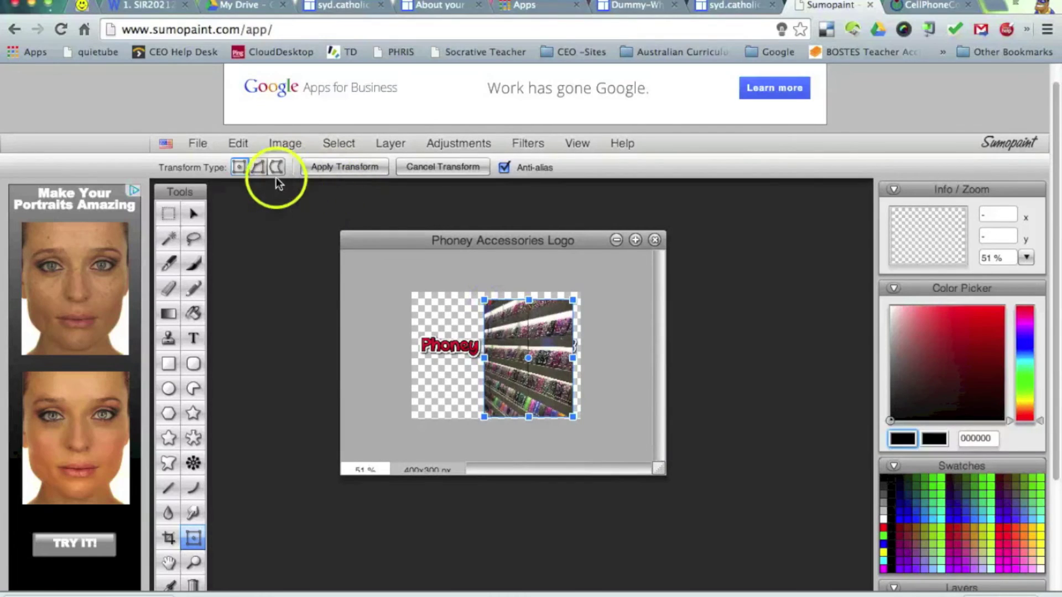
# - Distort the photo's corners into a slanted panel and apply the transform
pyautogui.click(263, 170)
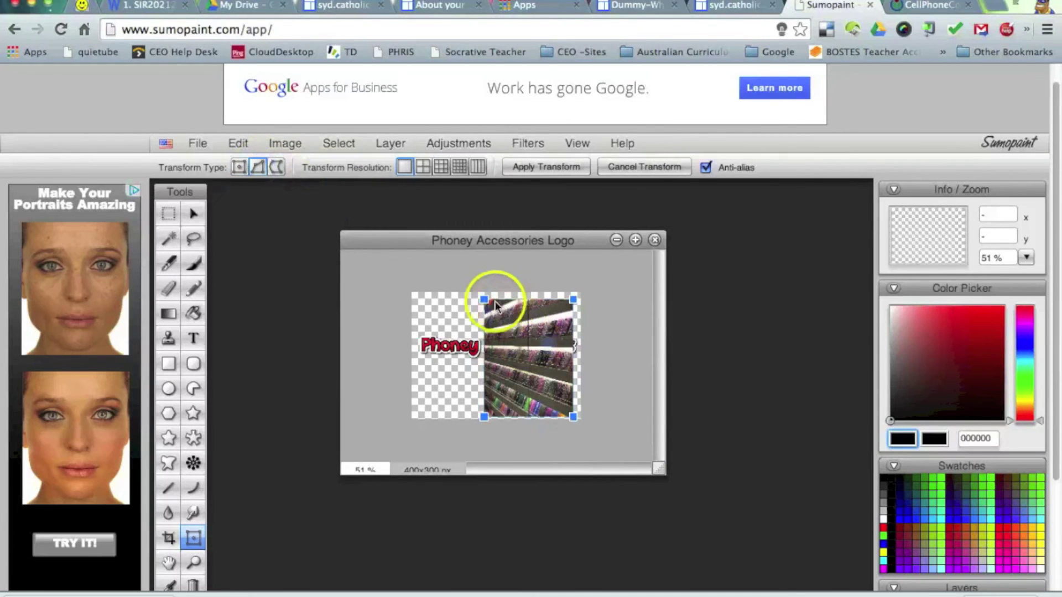
pyautogui.moveTo(486, 303); pyautogui.dragTo(508, 296)
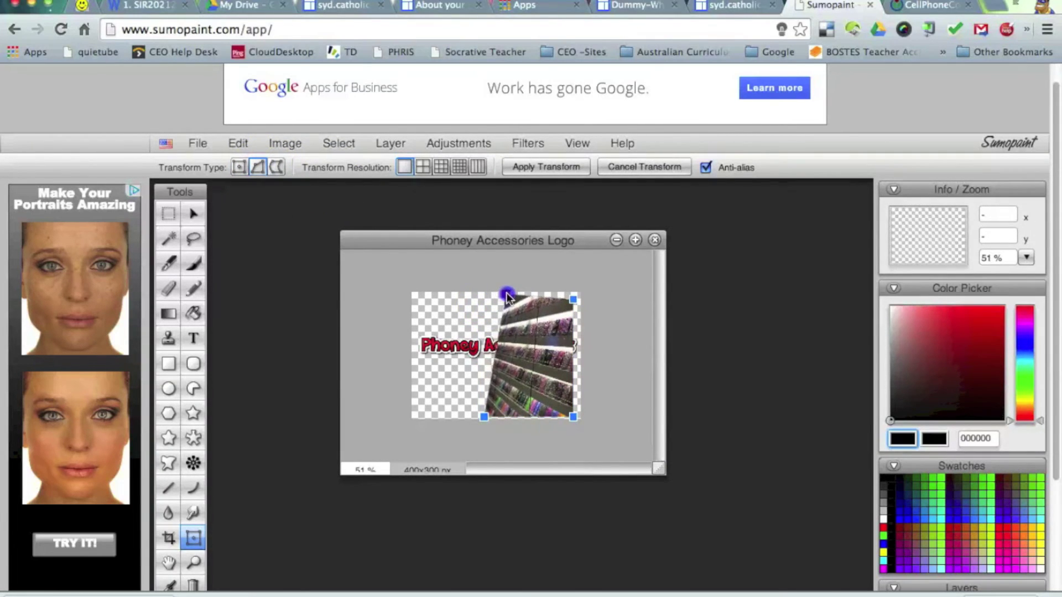
pyautogui.moveTo(574, 301); pyautogui.dragTo(580, 294)
pyautogui.moveTo(571, 417); pyautogui.dragTo(583, 419)
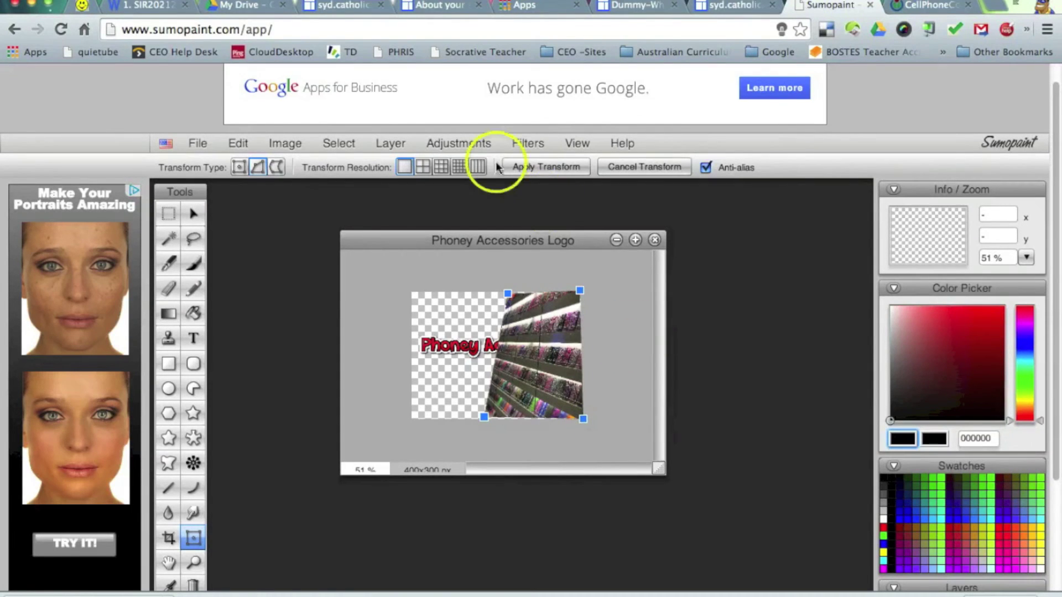
pyautogui.click(522, 166)
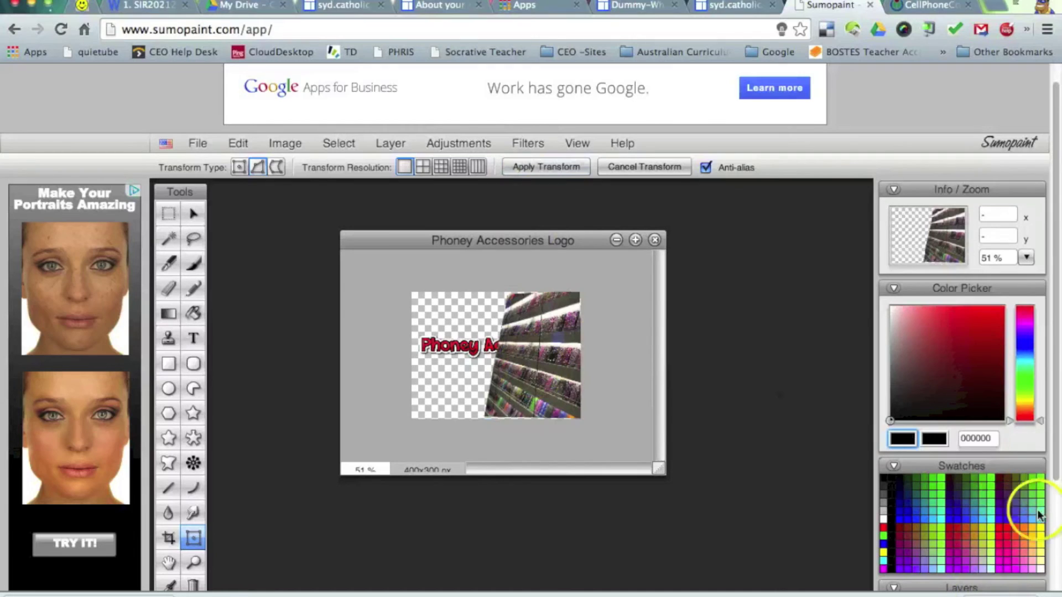
pyautogui.moveTo(1054, 482); pyautogui.dragTo(1054, 586)
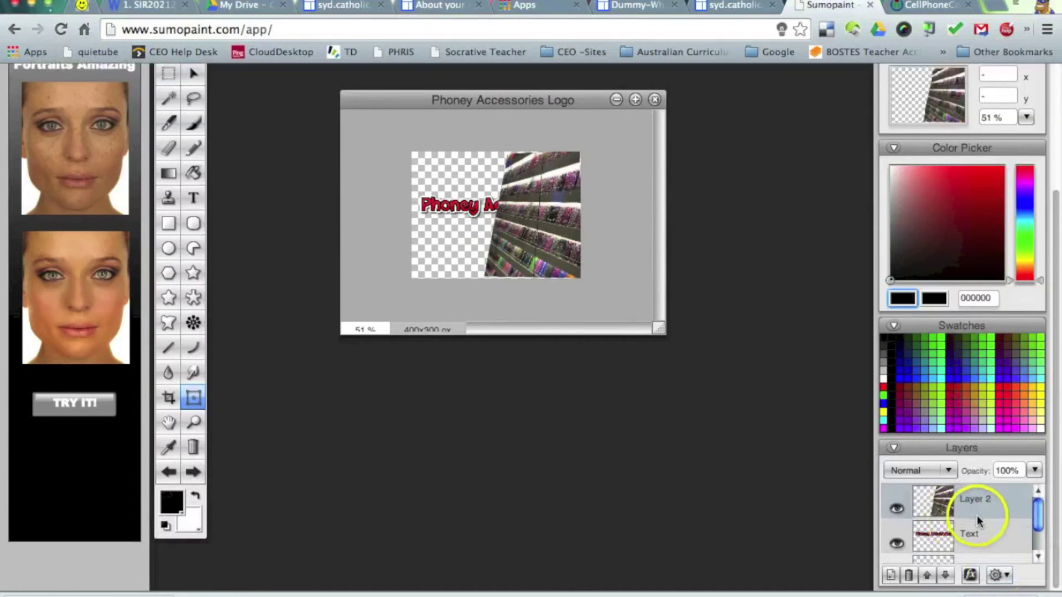
# - Rename Layer 2 to 'Image'
pyautogui.click(928, 508)
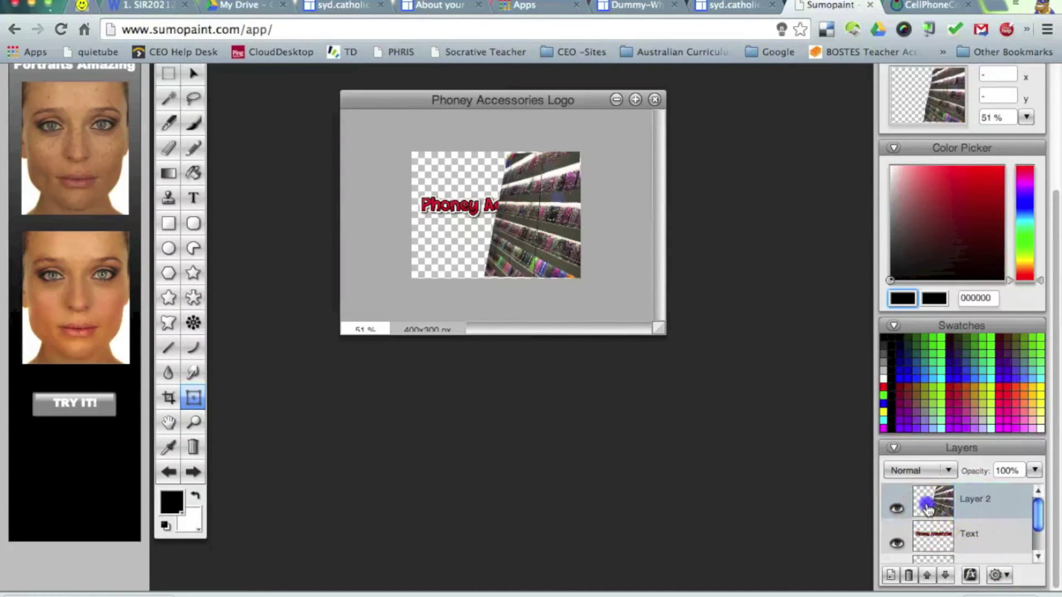
pyautogui.doubleClick(992, 500)
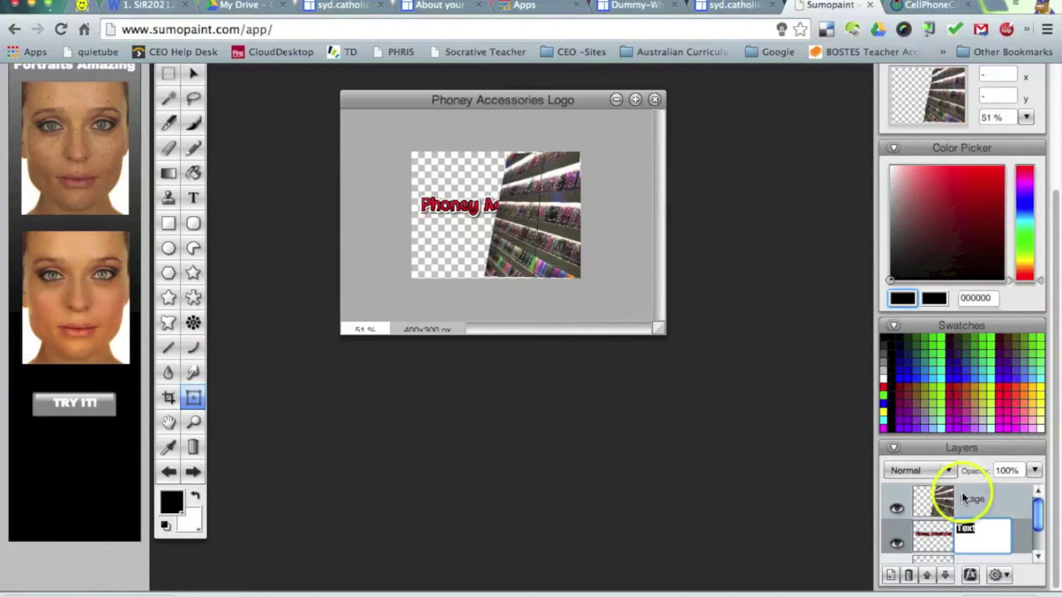
pyautogui.doubleClick(964, 495)
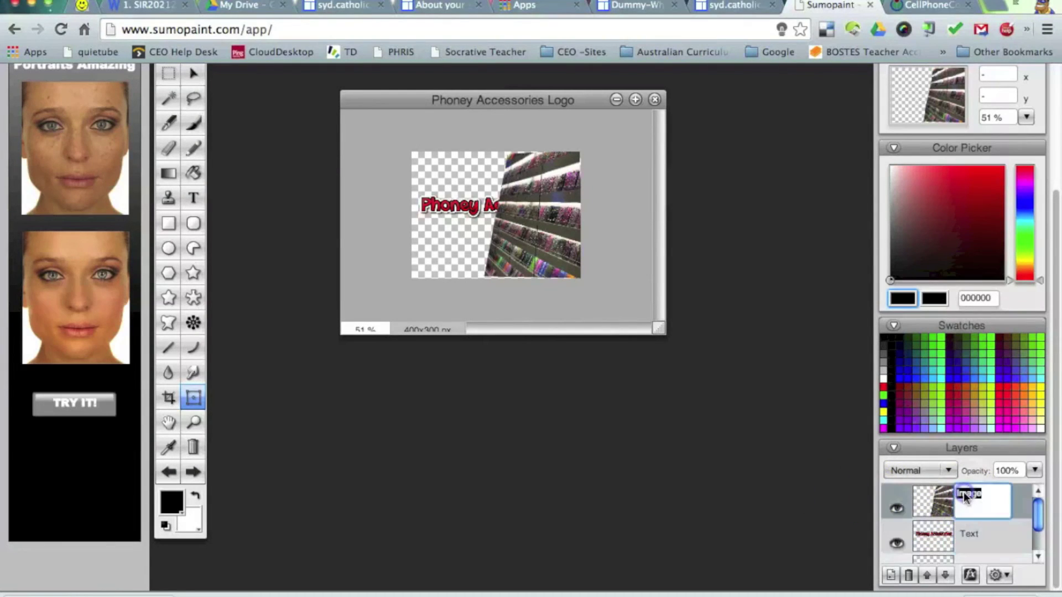
# - Give the Image layer a drop shadow with increased strength
pyautogui.click(970, 575)
pyautogui.click(981, 422)
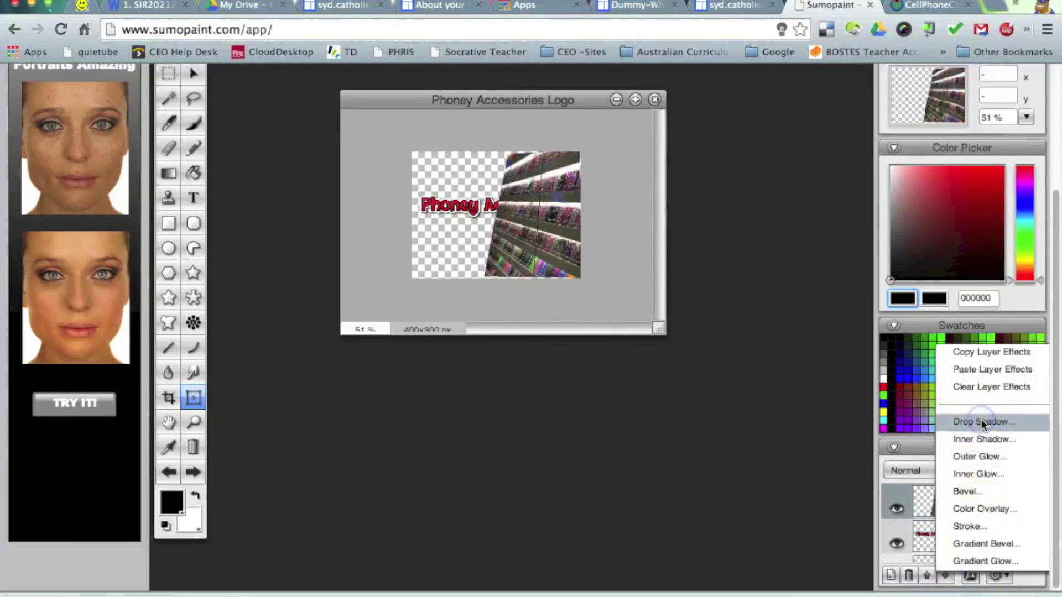
pyautogui.moveTo(599, 108); pyautogui.dragTo(477, 280)
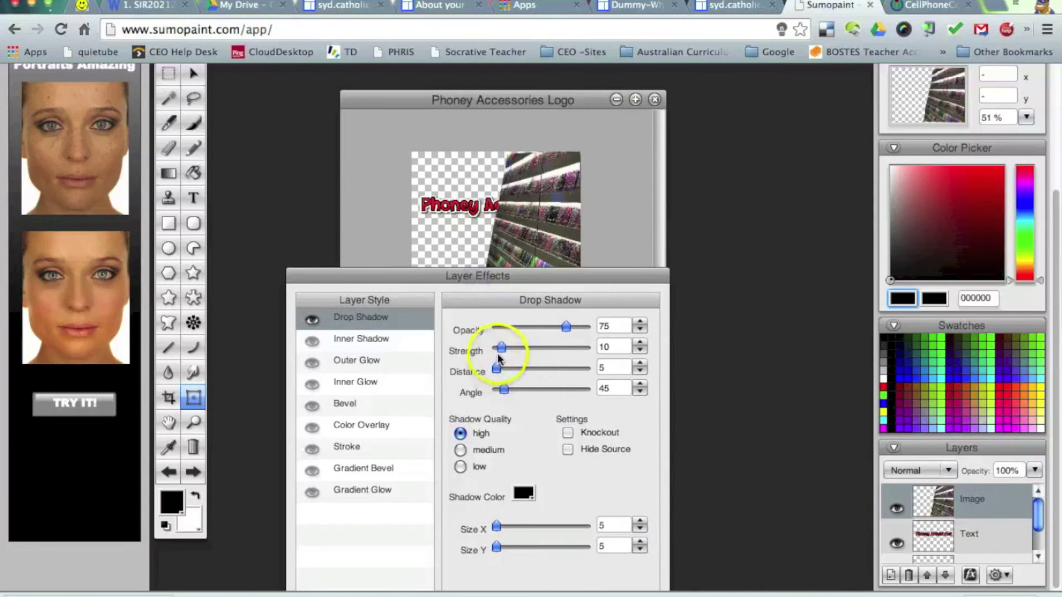
pyautogui.moveTo(500, 347)
pyautogui.mouseDown()
pyautogui.moveTo(528, 354)
pyautogui.moveTo(501, 354)
pyautogui.mouseUp()
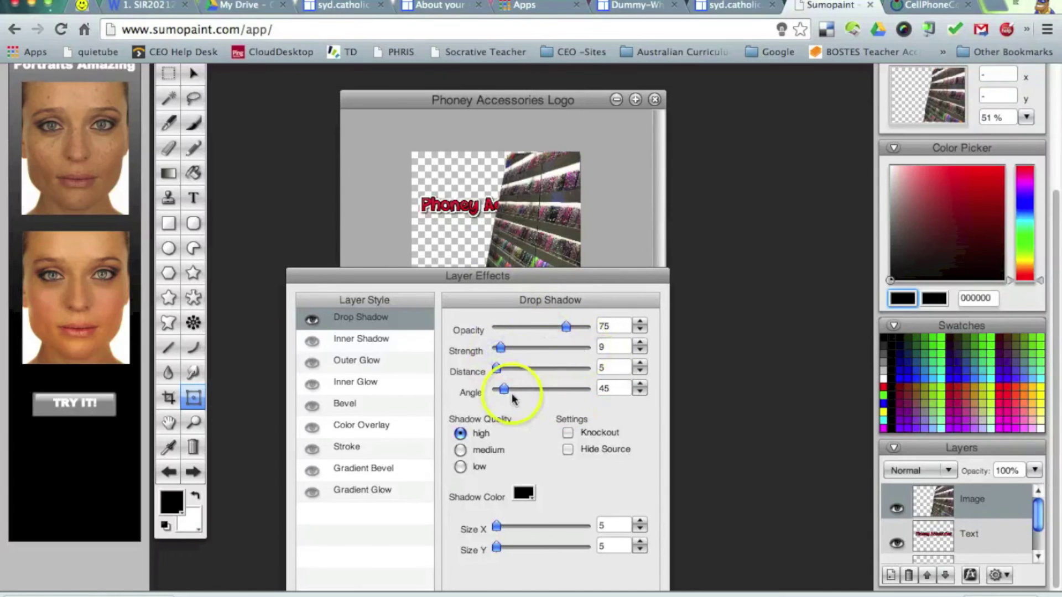
pyautogui.click(373, 341)
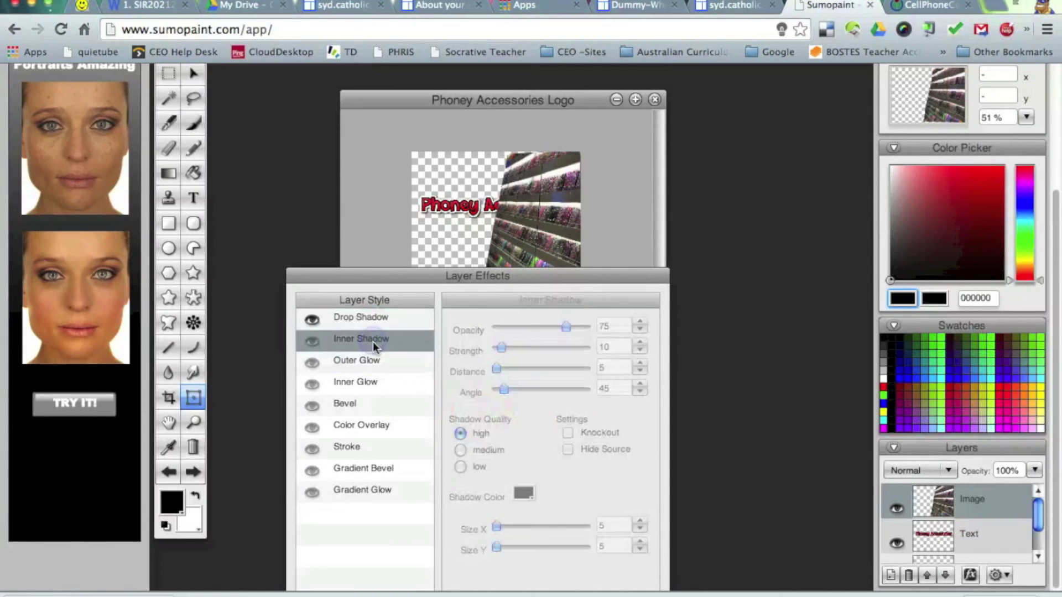
pyautogui.click(364, 360)
pyautogui.moveTo(450, 282); pyautogui.dragTo(394, 391)
pyautogui.moveTo(463, 385); pyautogui.dragTo(518, 109)
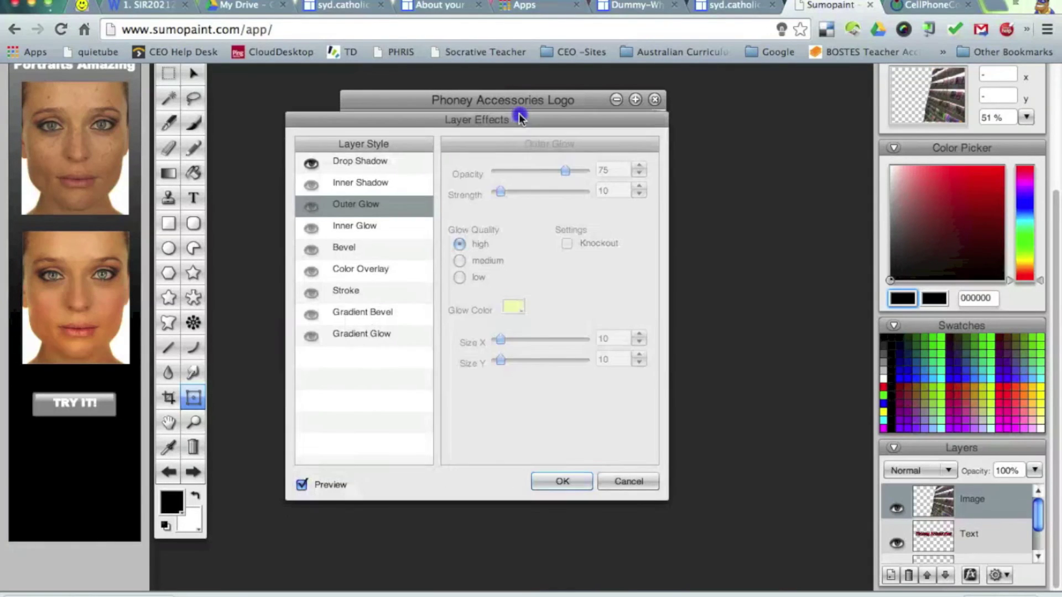
pyautogui.click(545, 475)
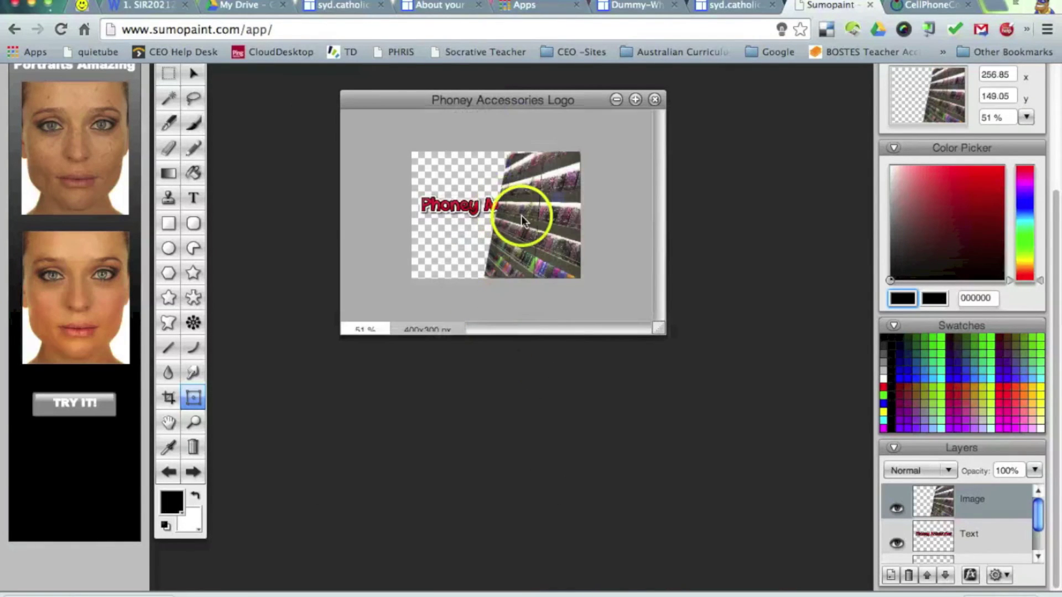
# - Move the Text layer above the Image layer in the Layers panel
pyautogui.click(985, 508)
pyautogui.click(641, 331)
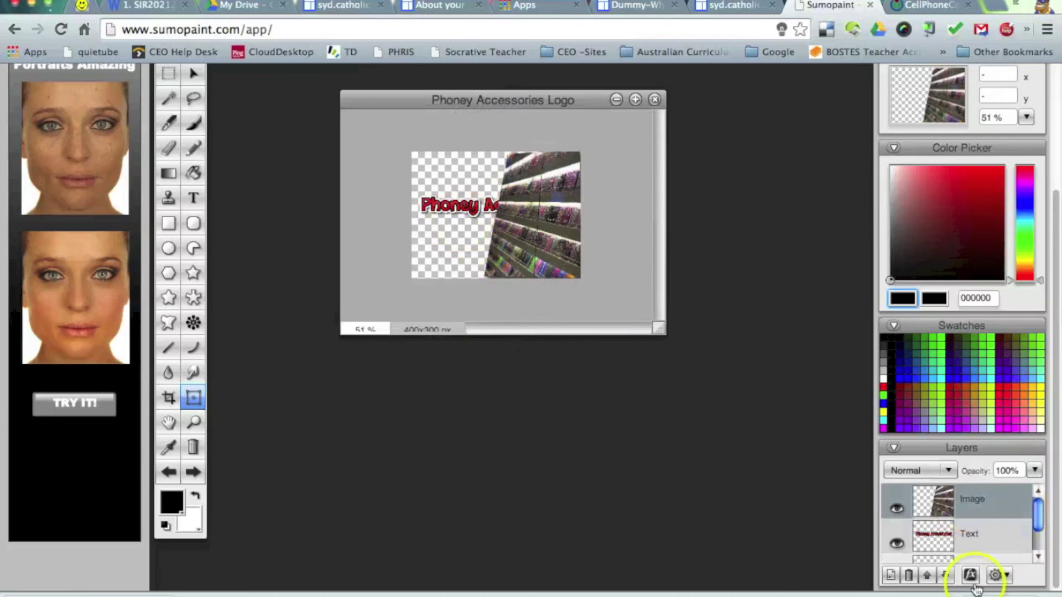
pyautogui.click(946, 540)
pyautogui.moveTo(946, 539); pyautogui.dragTo(941, 498)
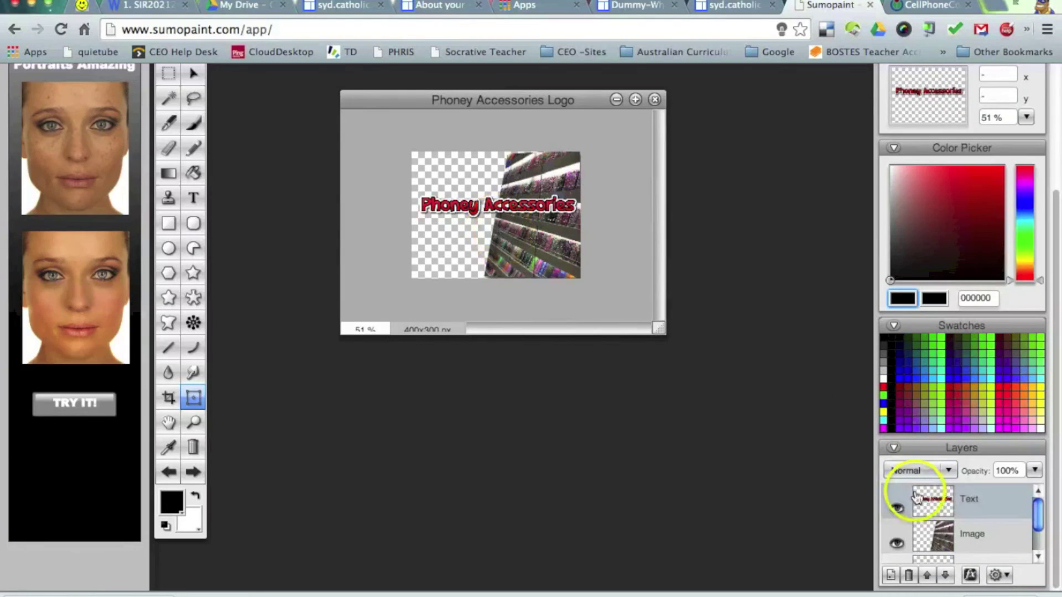
# - Reposition the Phoney Accessories text across the middle of the logo
pyautogui.click(193, 74)
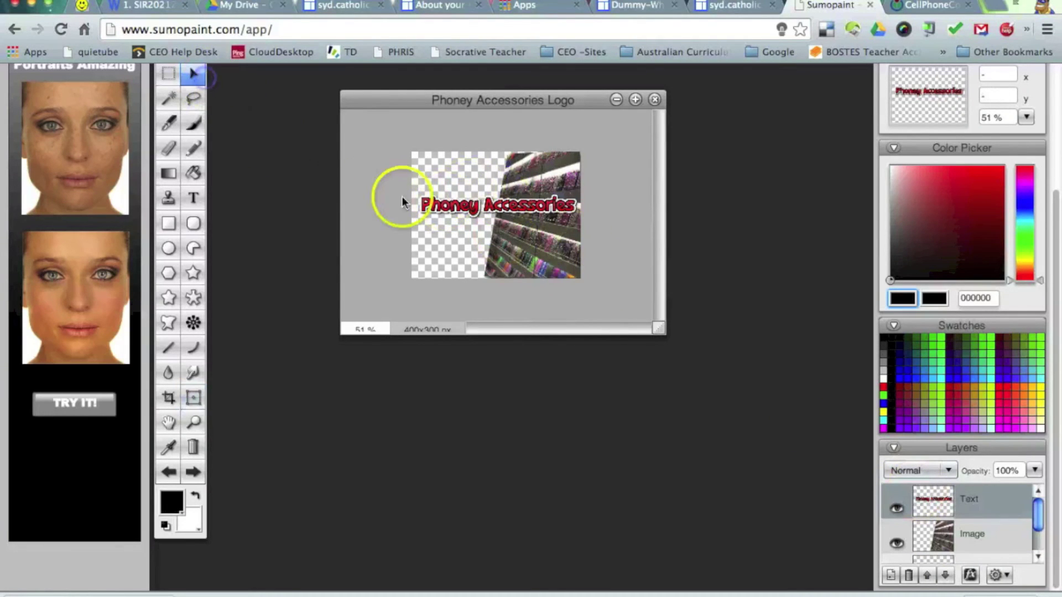
pyautogui.moveTo(469, 209)
pyautogui.mouseDown()
pyautogui.moveTo(466, 180)
pyautogui.moveTo(467, 201)
pyautogui.mouseUp()
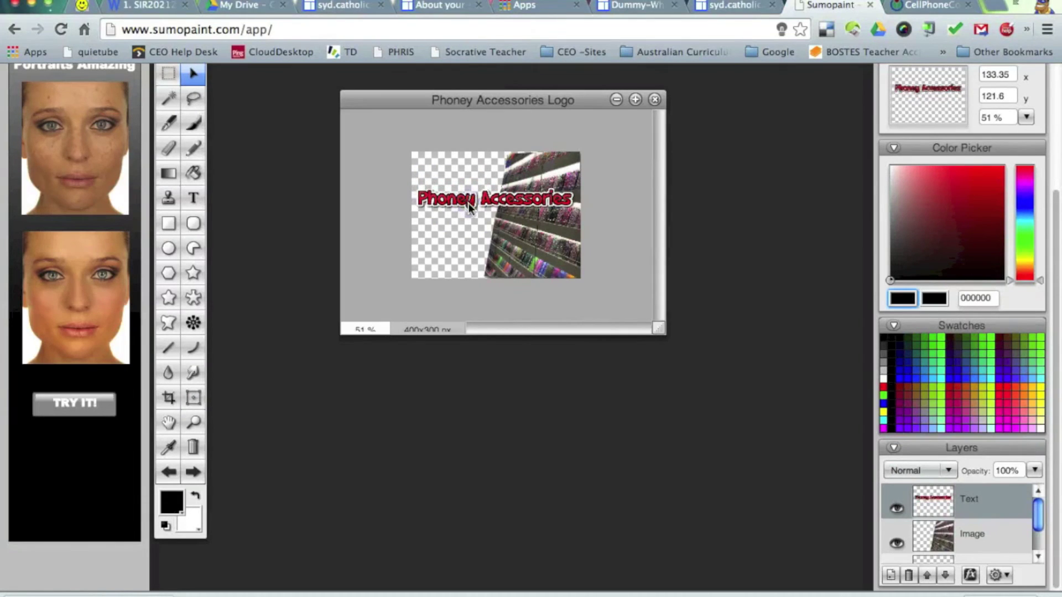
pyautogui.moveTo(659, 330); pyautogui.dragTo(750, 465)
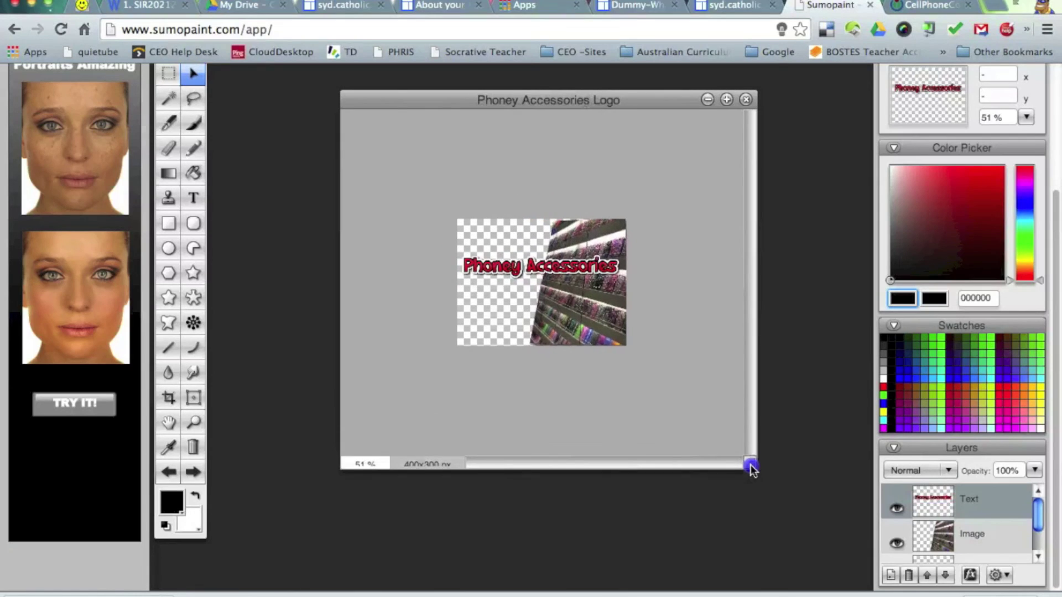
pyautogui.click(515, 267)
pyautogui.moveTo(516, 266); pyautogui.dragTo(516, 267)
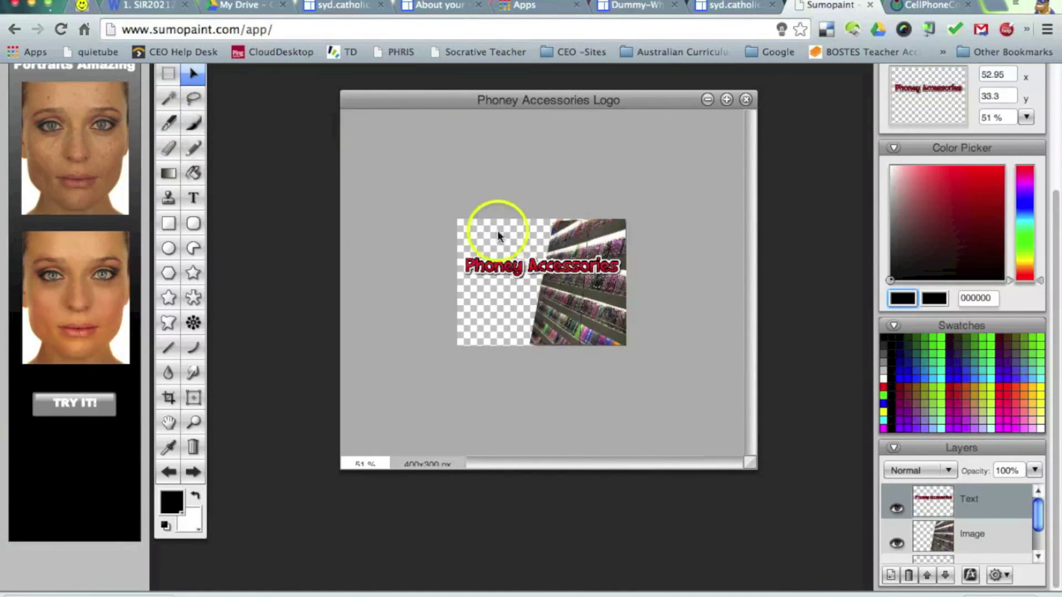
# - Set up saving the logo to the computer with PNG as the file format
pyautogui.scroll(3, 540, 221)
pyautogui.click(194, 161)
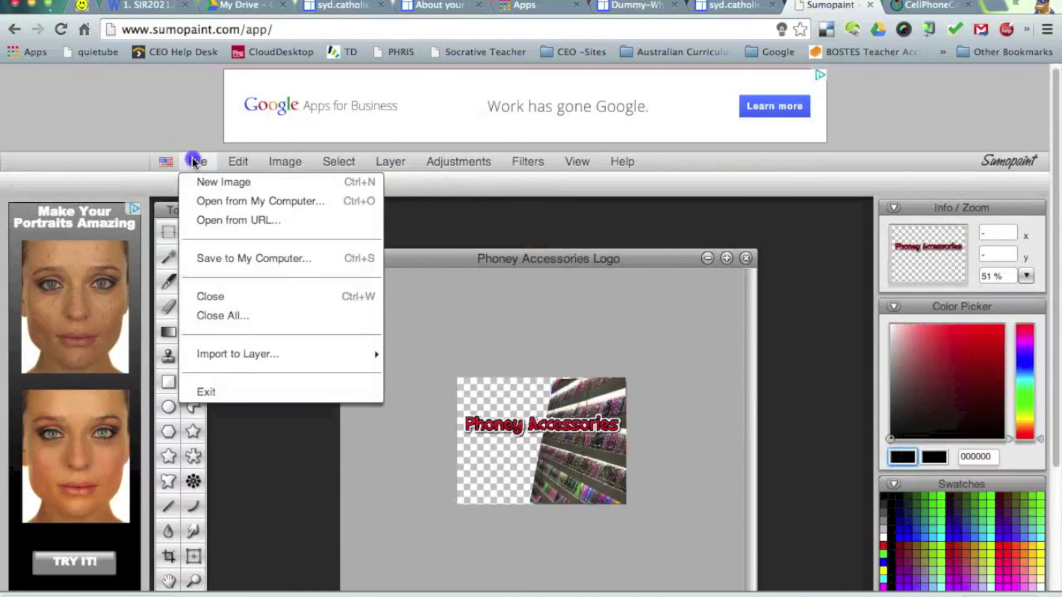
pyautogui.click(236, 259)
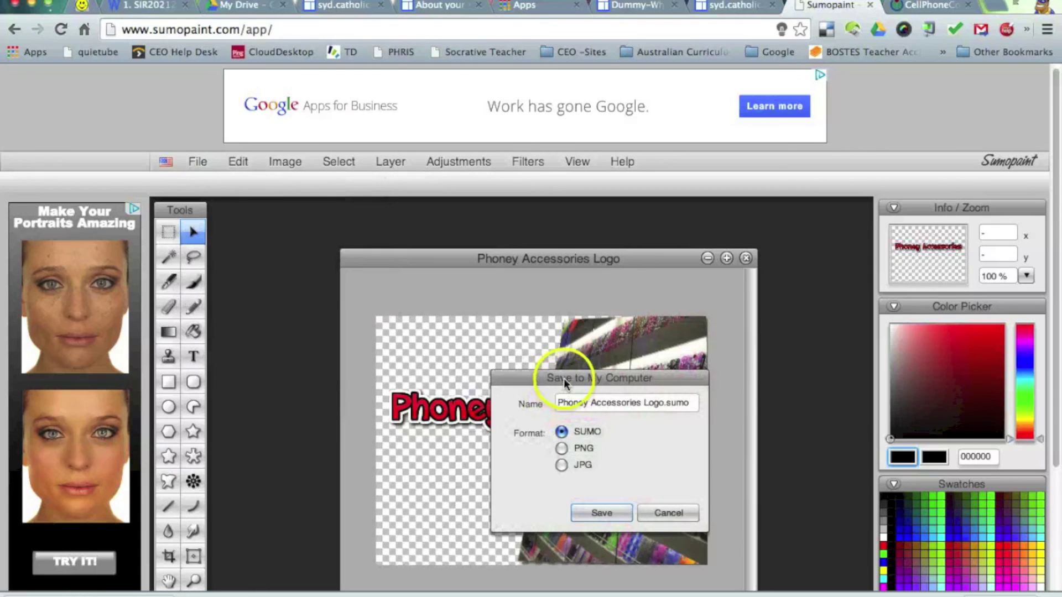
pyautogui.moveTo(563, 378); pyautogui.dragTo(409, 220)
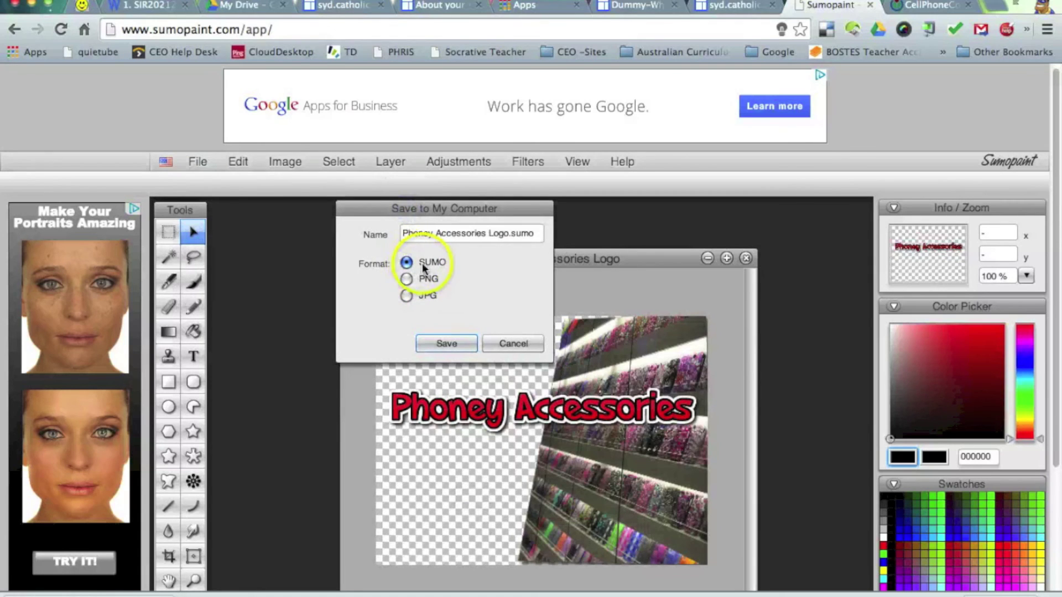
pyautogui.click(410, 278)
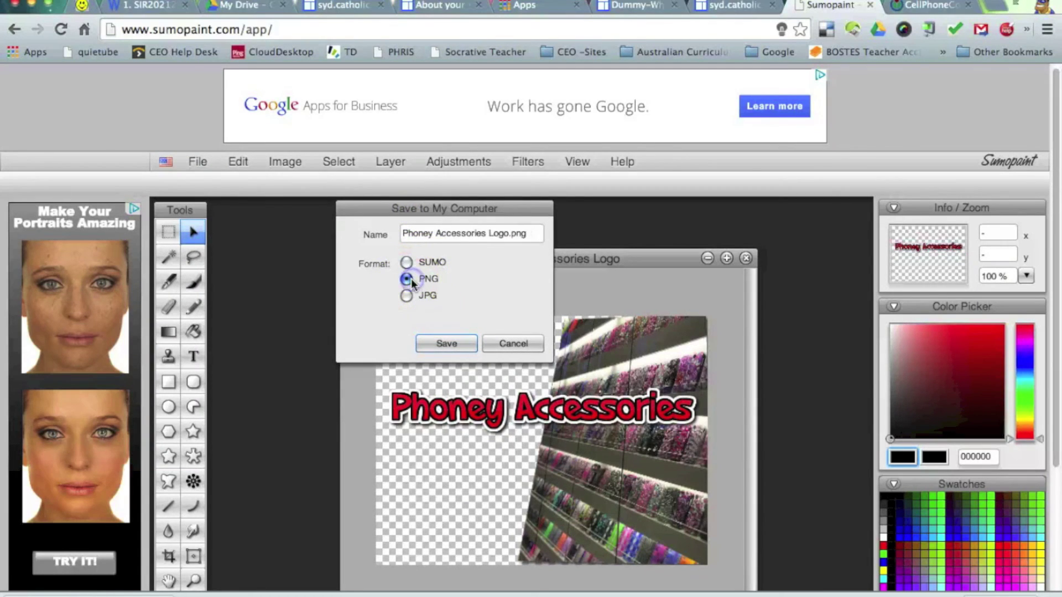
pyautogui.click(448, 339)
pyautogui.scroll(-2, 1058, 544)
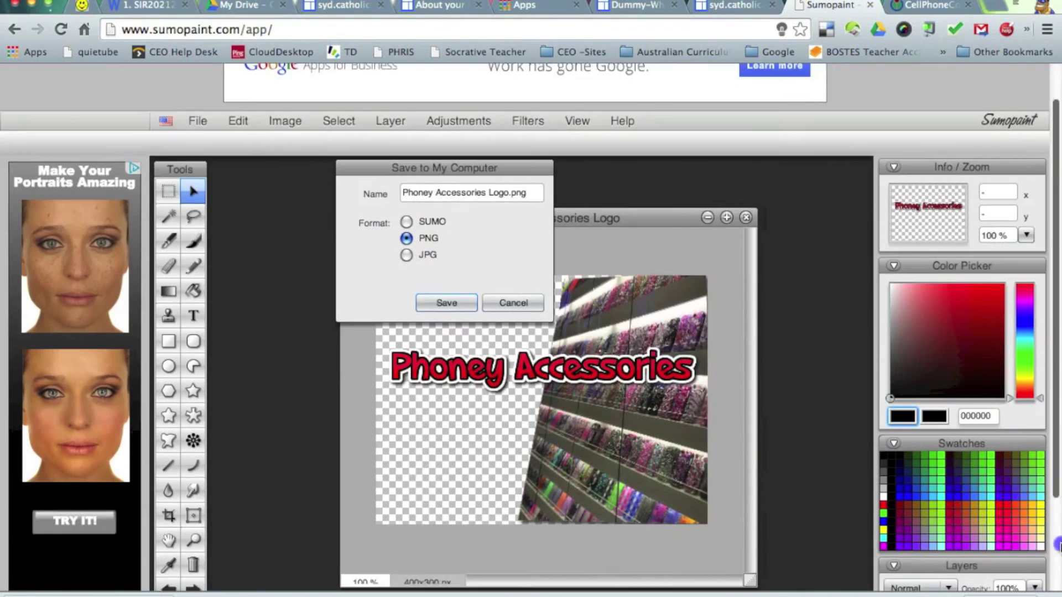
pyautogui.scroll(-3, 1058, 545)
pyautogui.click(1037, 525)
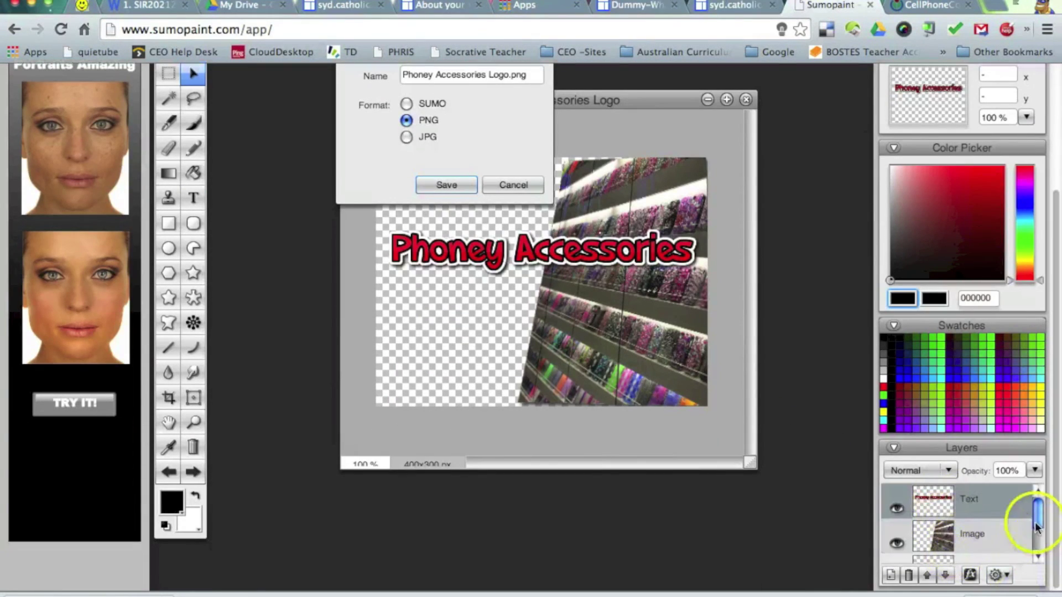
pyautogui.moveTo(1037, 525)
pyautogui.mouseDown()
pyautogui.moveTo(1047, 561)
pyautogui.moveTo(1039, 516)
pyautogui.mouseUp()
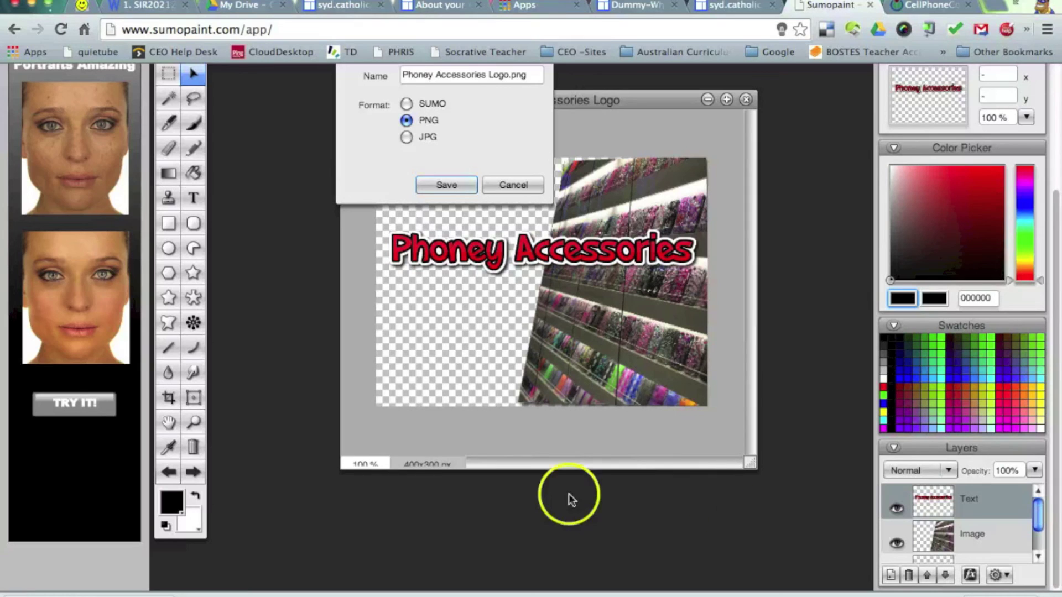
pyautogui.scroll(1, 465, 175)
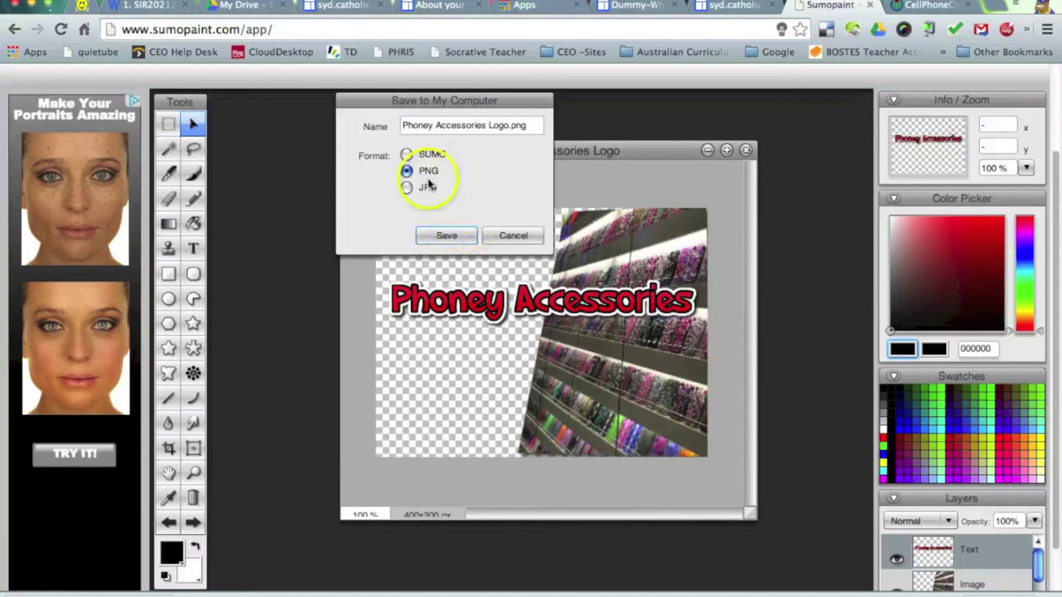
# - Save the logo as Phoney_Accessories_Logo.png on the Desktop
pyautogui.click(447, 235)
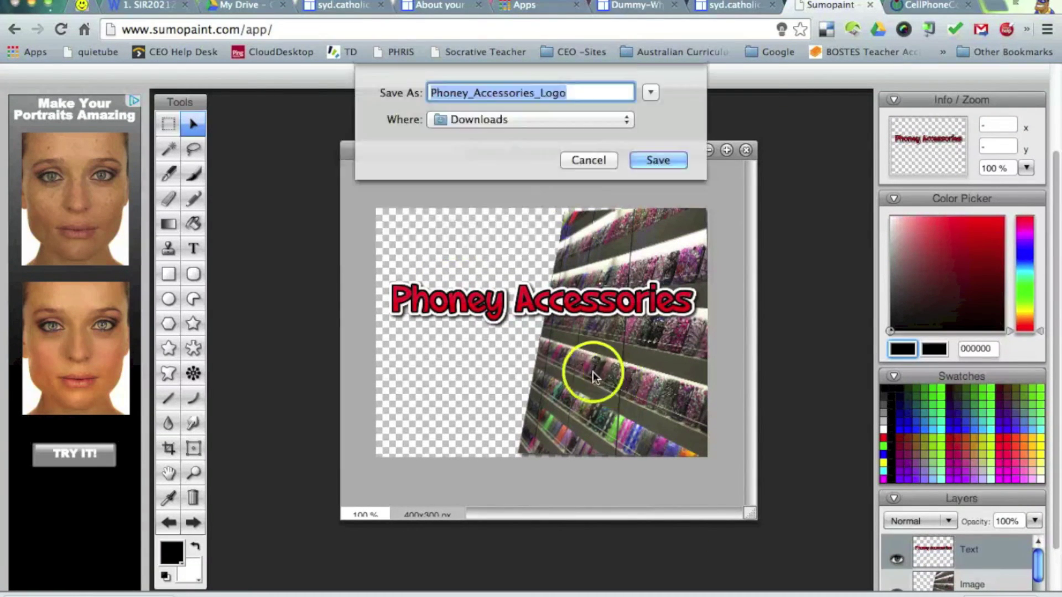
pyautogui.click(503, 120)
pyautogui.click(487, 178)
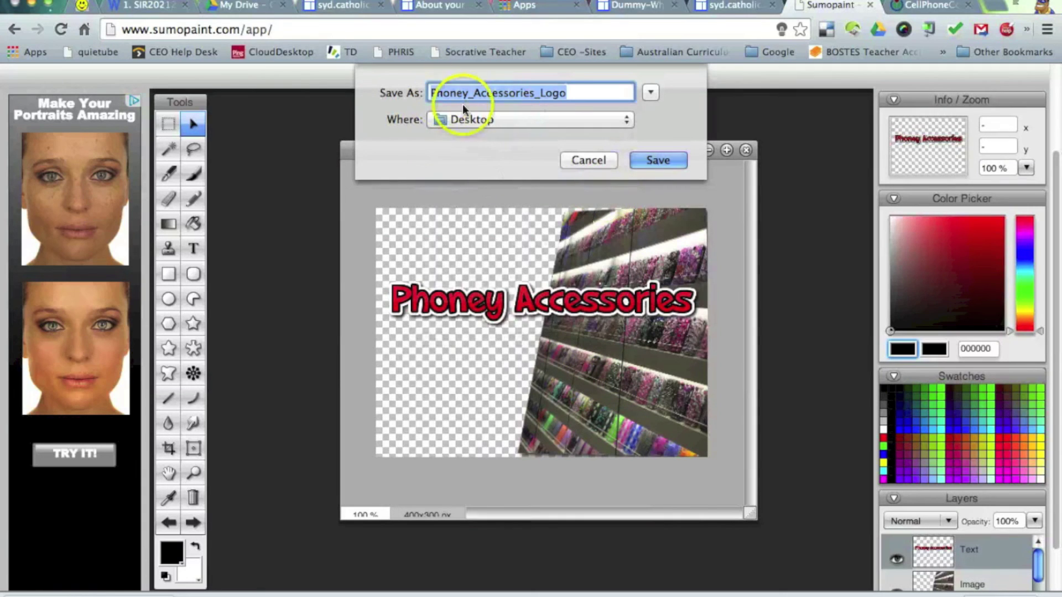
pyautogui.click(656, 160)
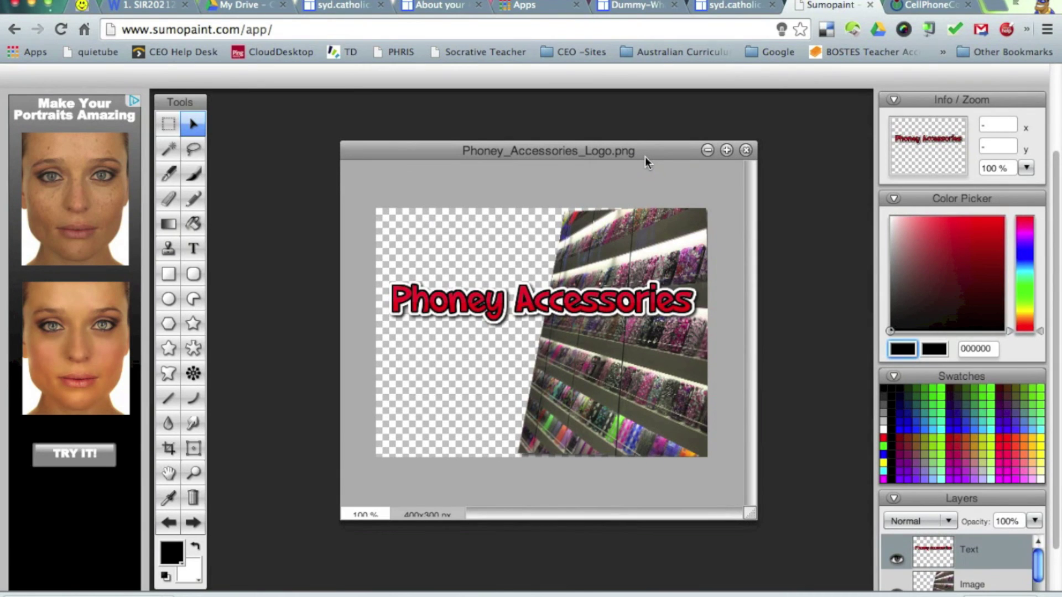
# - Edit the About your store page with the cursor placed under Company Logo
pyautogui.click(449, 6)
pyautogui.scroll(-10, 348, 348)
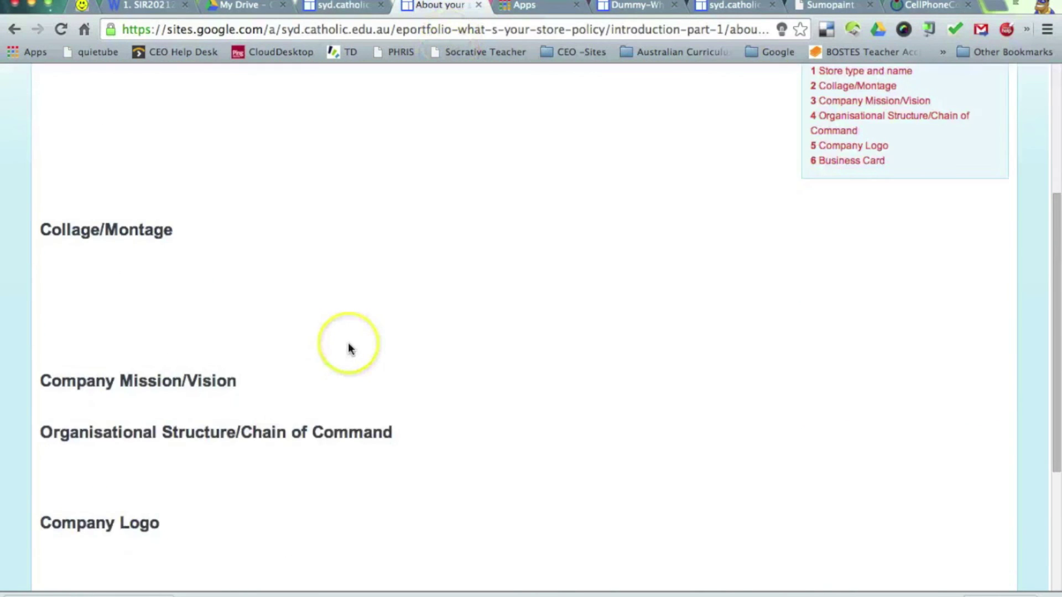
pyautogui.scroll(10, 230, 316)
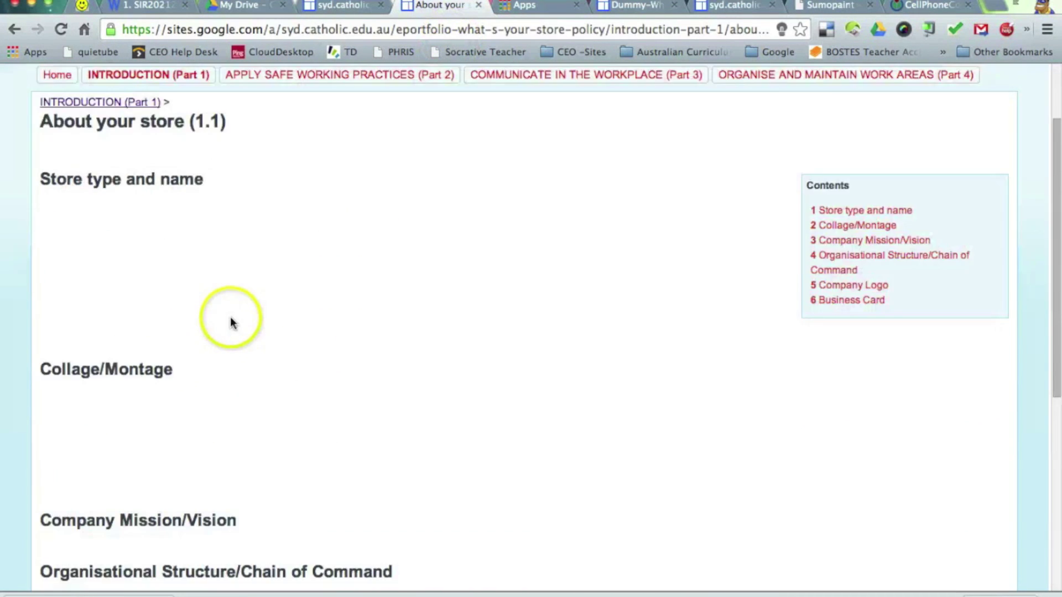
pyautogui.click(768, 104)
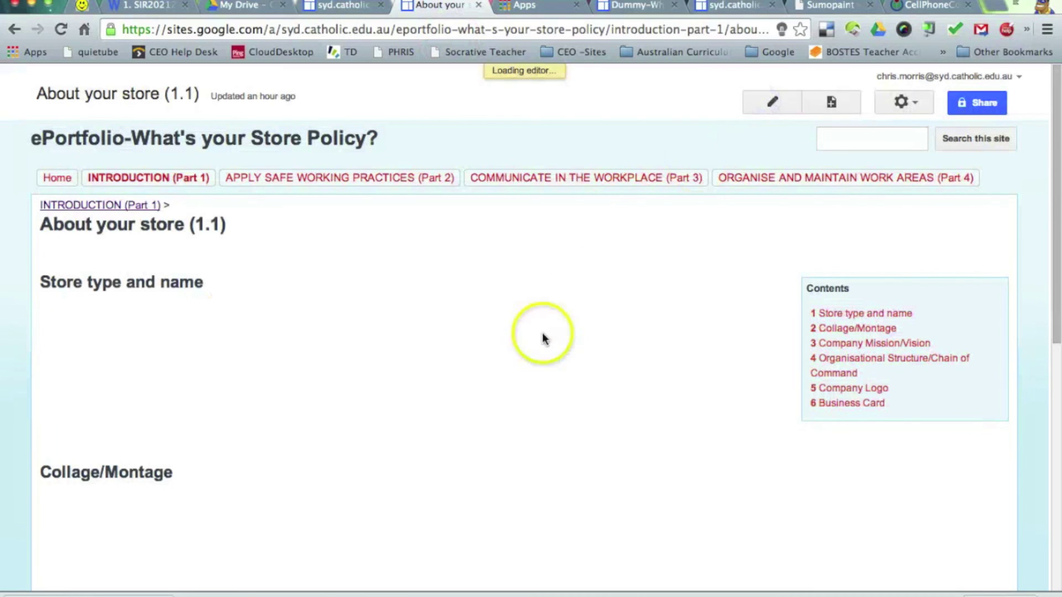
pyautogui.scroll(-10, 391, 378)
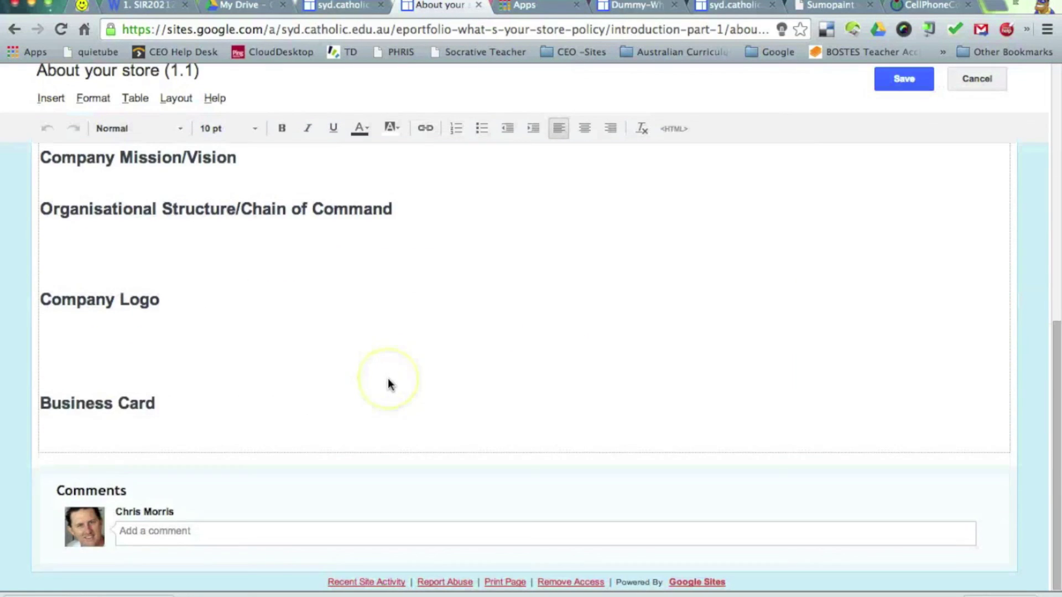
pyautogui.click(220, 331)
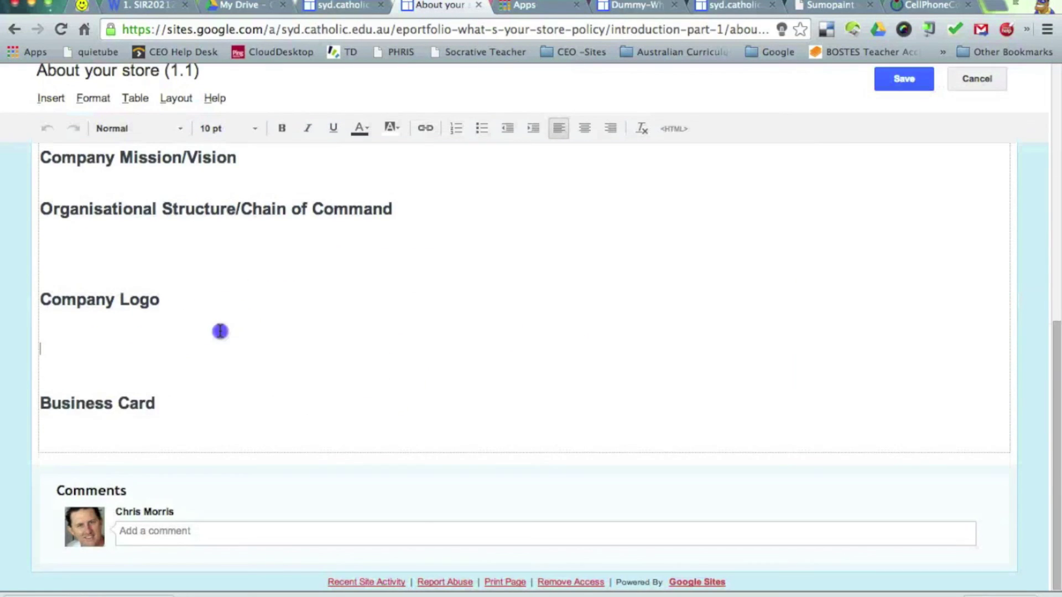
# - Insert Phoney_Accessories_Logo.png as an uploaded image there and save the page
pyautogui.click(43, 95)
pyautogui.click(76, 157)
pyautogui.click(407, 316)
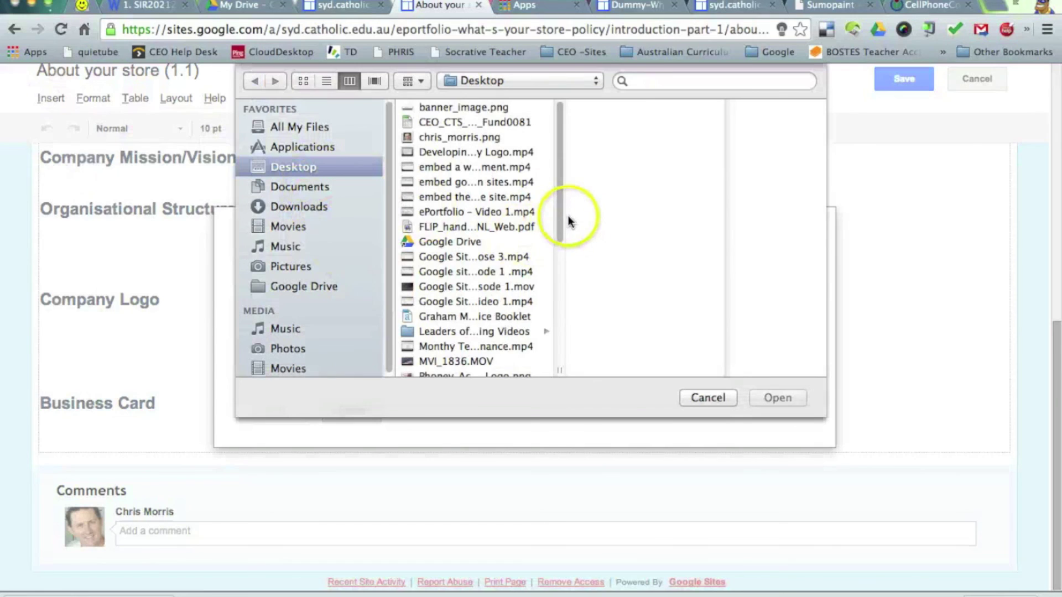
pyautogui.moveTo(562, 221); pyautogui.dragTo(552, 318)
pyautogui.click(462, 190)
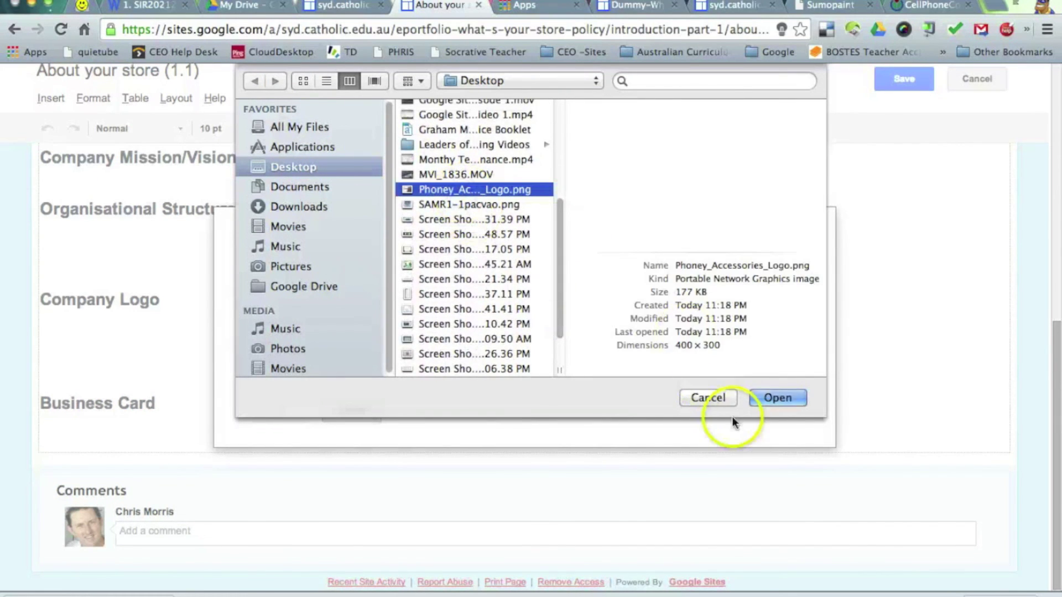
pyautogui.click(768, 398)
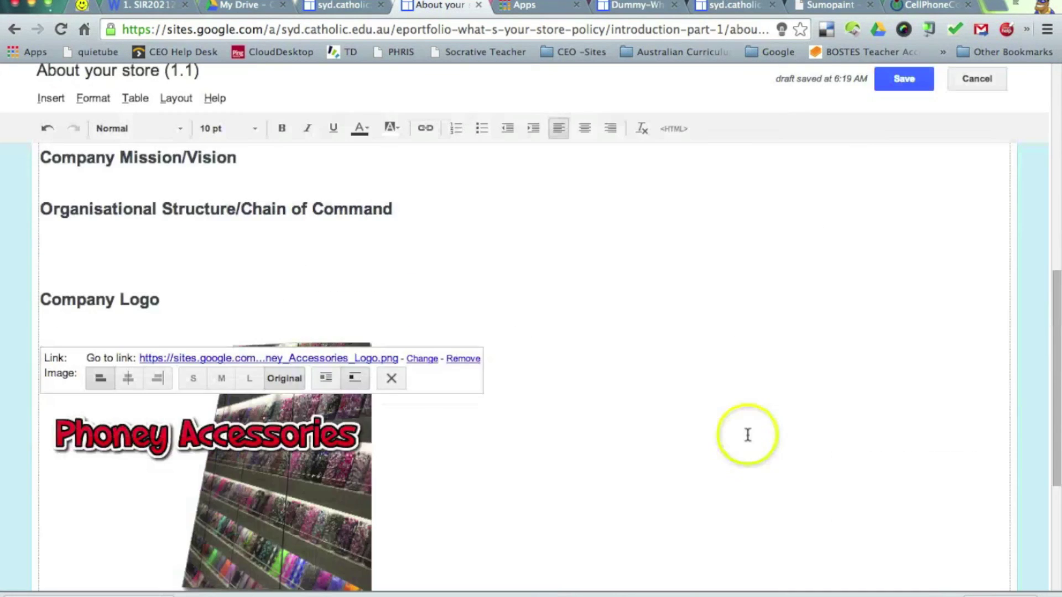
pyautogui.scroll(-3, 719, 421)
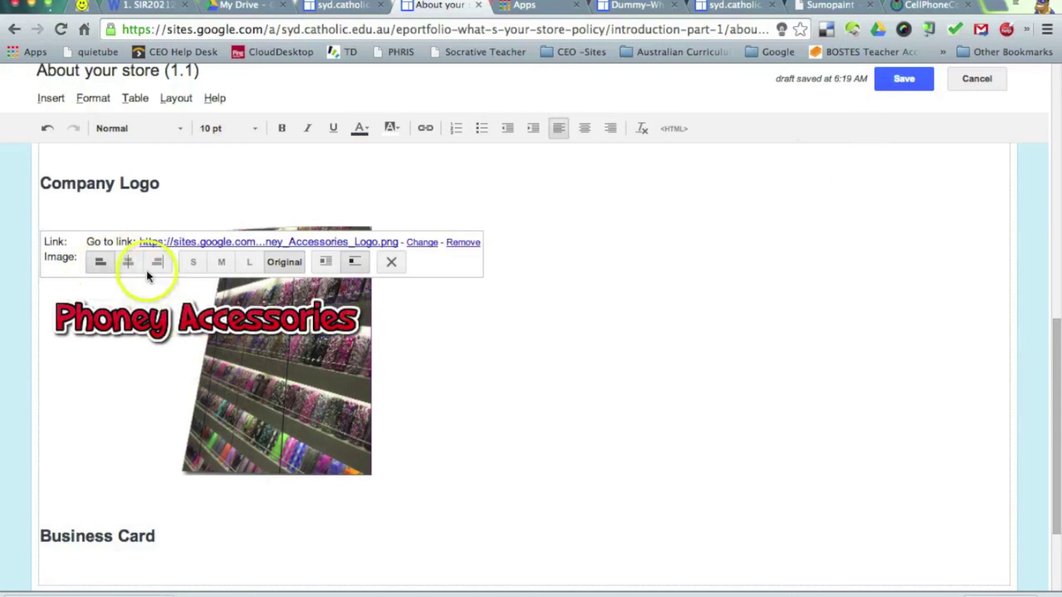
pyautogui.click(910, 79)
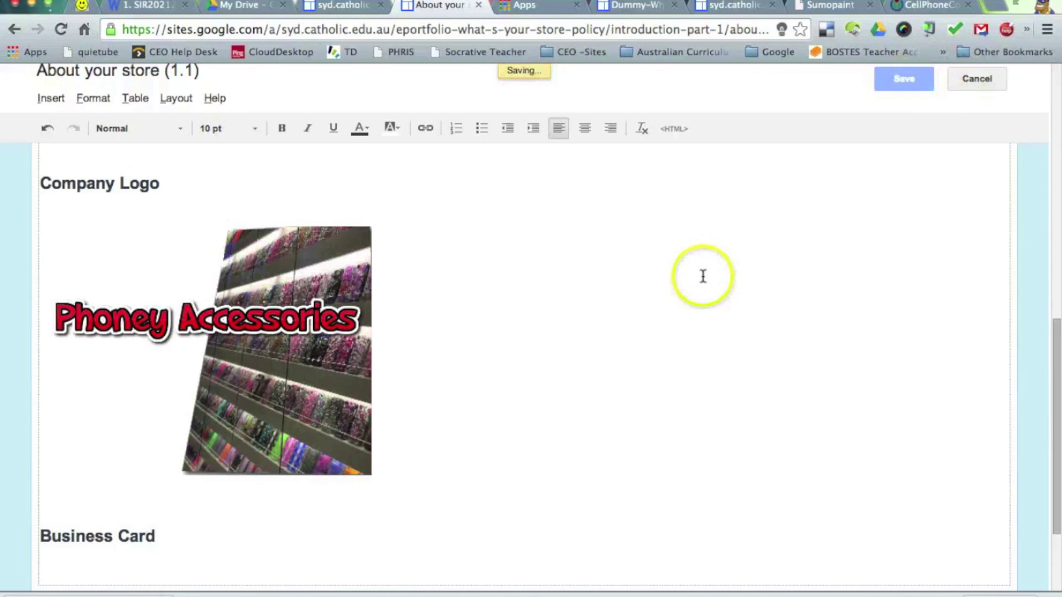
# - Scroll the saved About your store page to check the logo under Company Logo
pyautogui.scroll(-5, 549, 299)
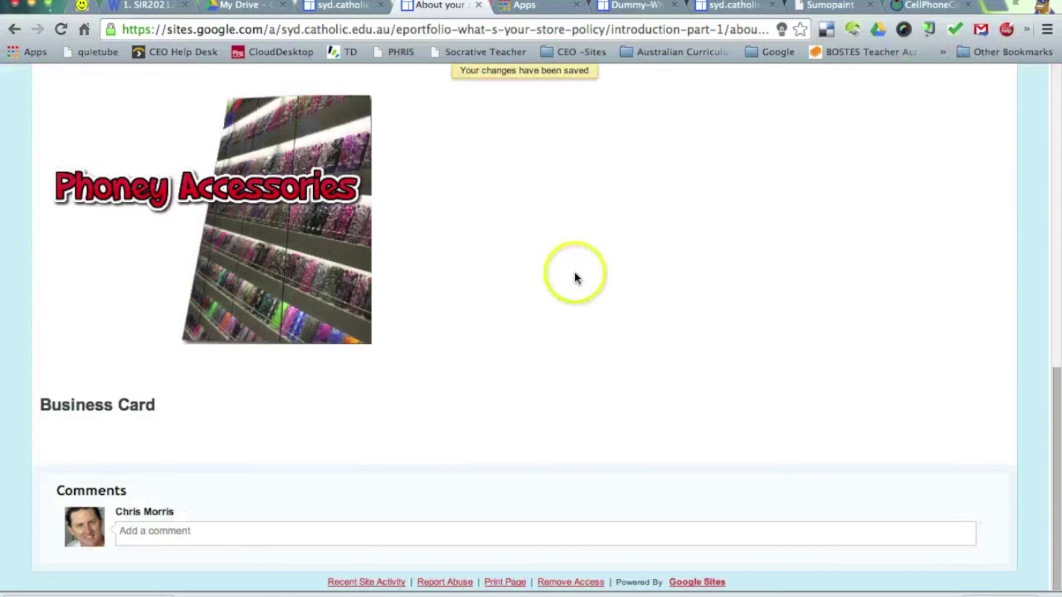
pyautogui.scroll(1, 574, 275)
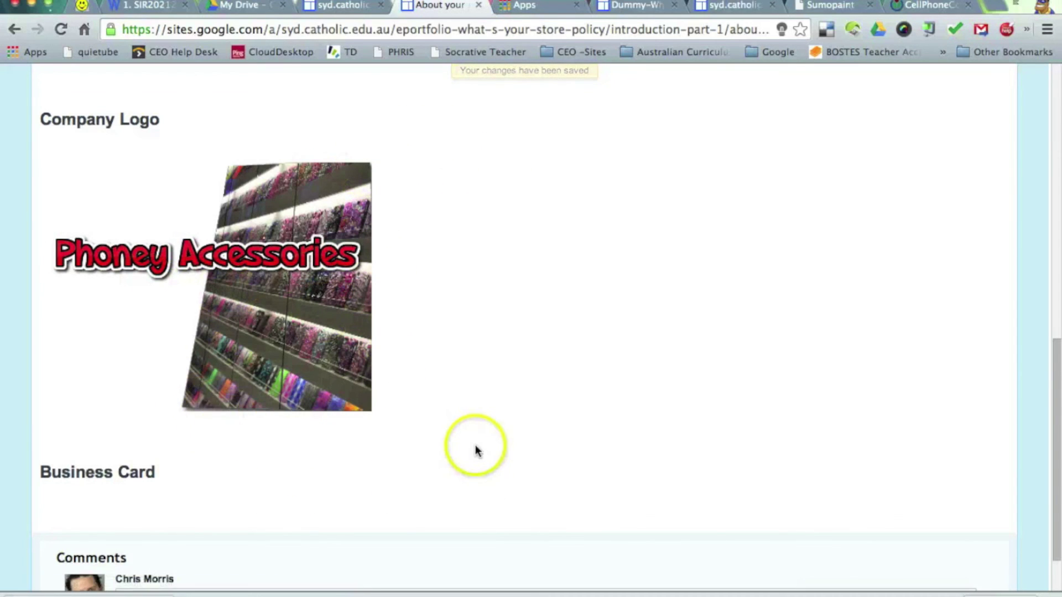
pyautogui.scroll(3, 456, 380)
pyautogui.scroll(-2, 456, 380)
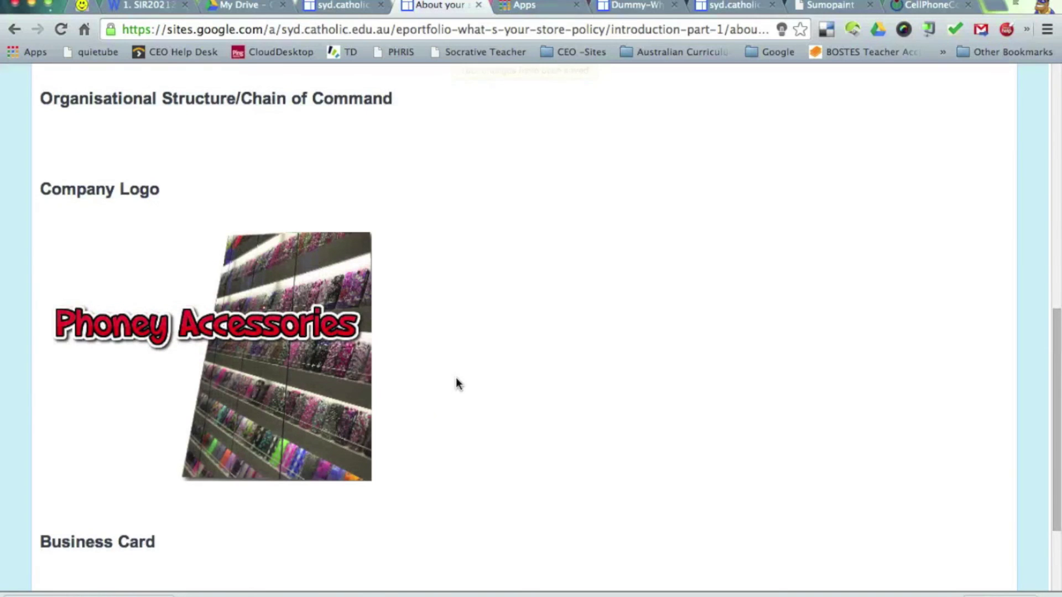
pyautogui.scroll(1, 420, 381)
pyautogui.scroll(-1, 376, 376)
pyautogui.scroll(9, 366, 379)
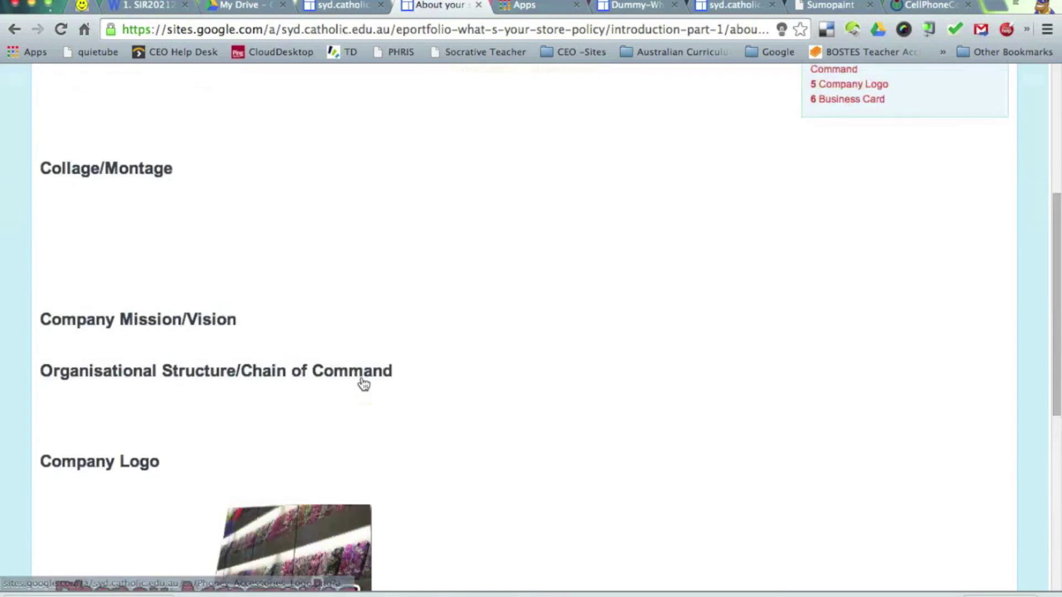
pyautogui.scroll(2, 363, 385)
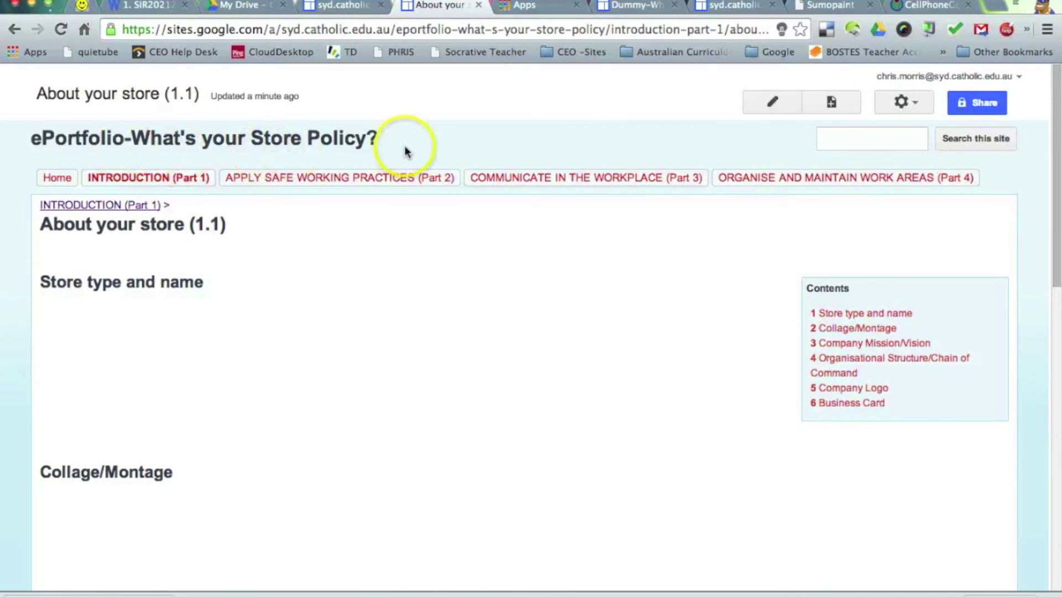
pyautogui.scroll(-8, 578, 160)
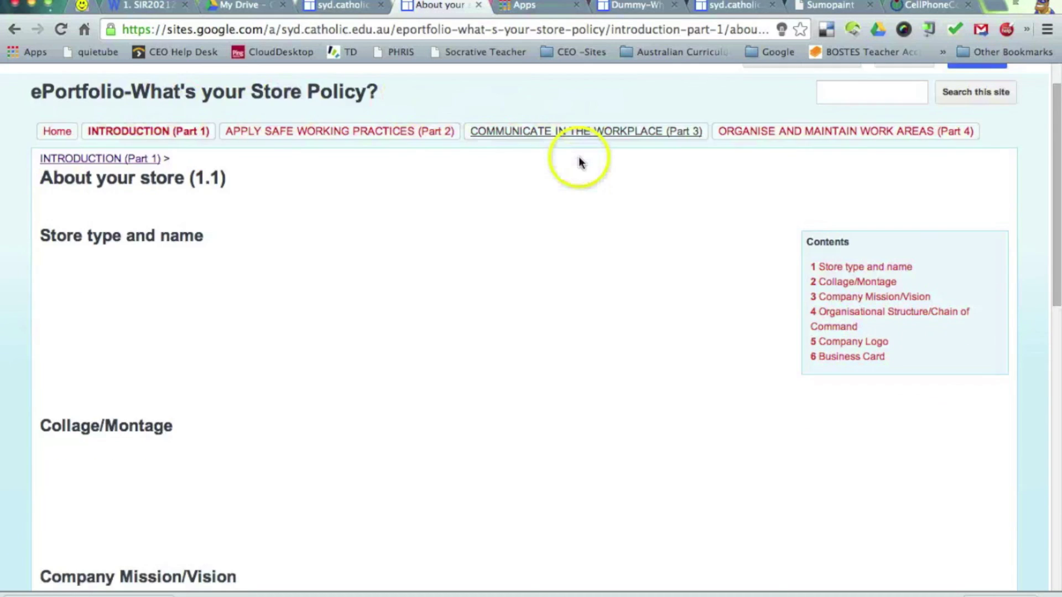